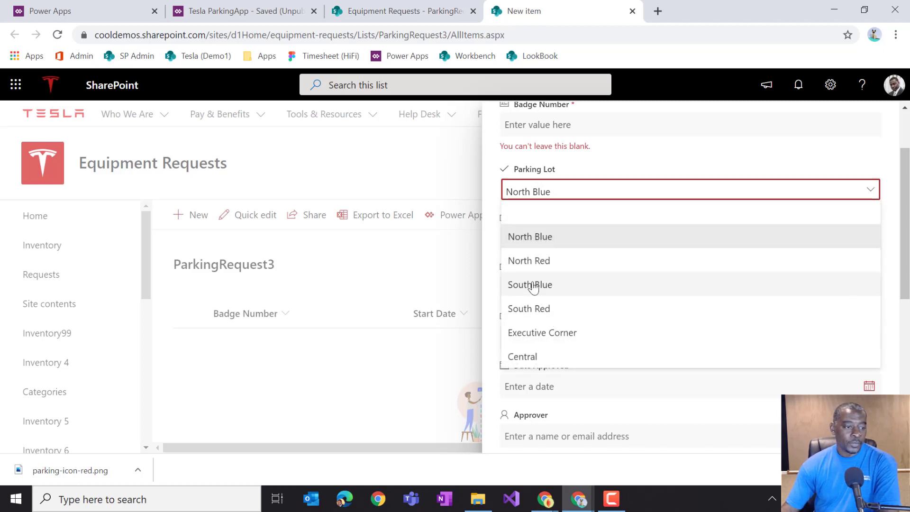
Try South Red and Executive Corner in the new item's Parking Lot field, and view the icon-based ParkingRequest form for comparison.
{"action": "left_click", "coordinate": [548, 311]}
{"action": "left_click", "coordinate": [564, 193]}
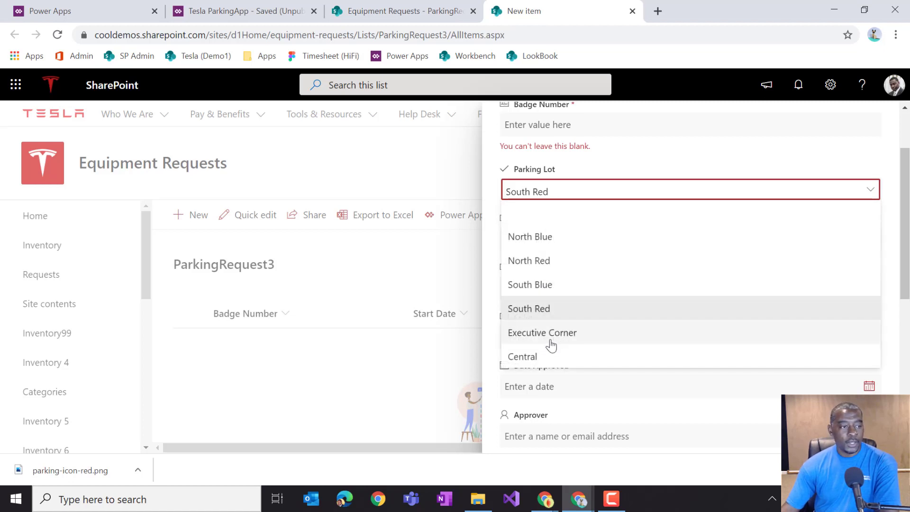
{"action": "left_click", "coordinate": [550, 340]}
{"action": "left_click", "coordinate": [554, 195]}
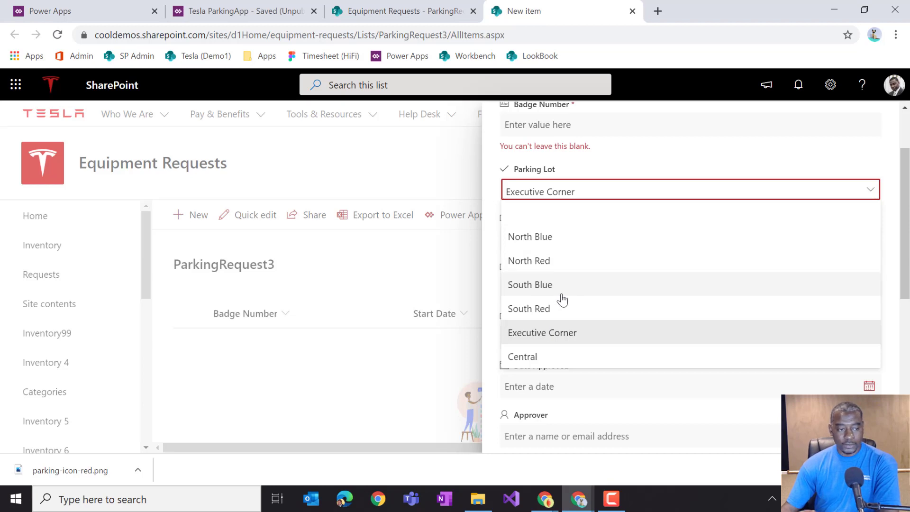
{"action": "left_click", "coordinate": [381, 7]}
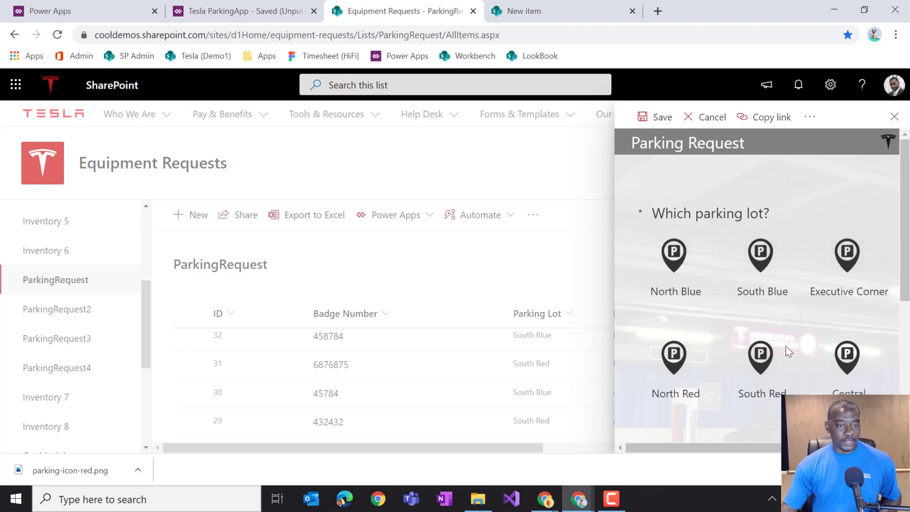
Switch to the Tesla ParkingApp in Power Apps Studio and review ScreenStep1, ScreenStep2 and ScreenStep3.
{"action": "left_click", "coordinate": [277, 12]}
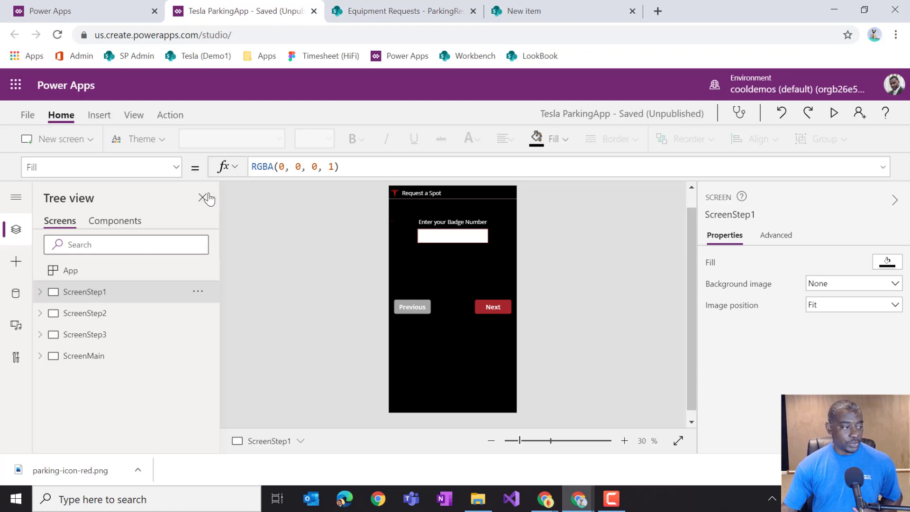
{"action": "left_click", "coordinate": [121, 343]}
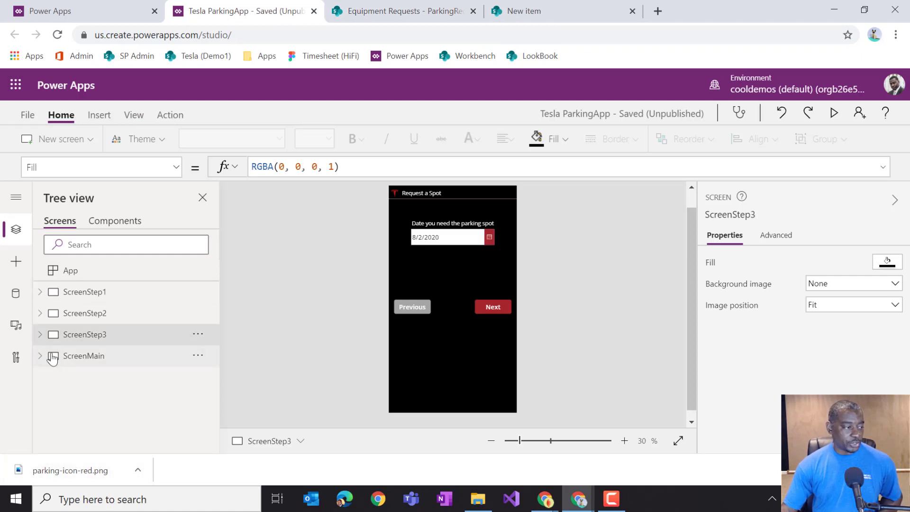
{"action": "left_click", "coordinate": [99, 315]}
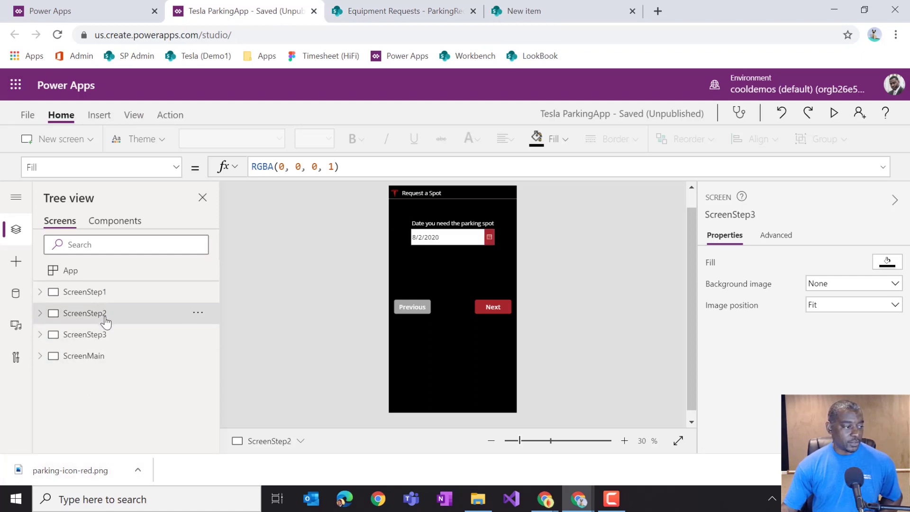
{"action": "left_click", "coordinate": [103, 298]}
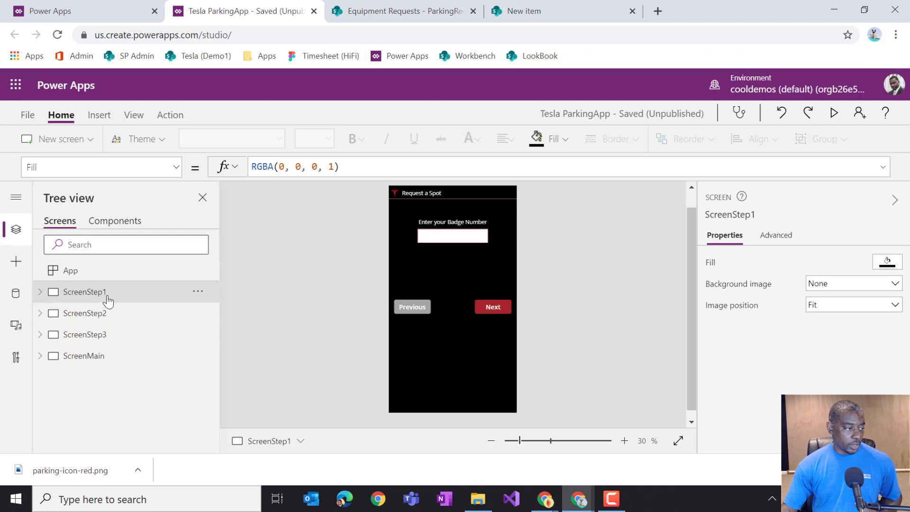
{"action": "left_click", "coordinate": [107, 313]}
{"action": "left_click", "coordinate": [111, 337]}
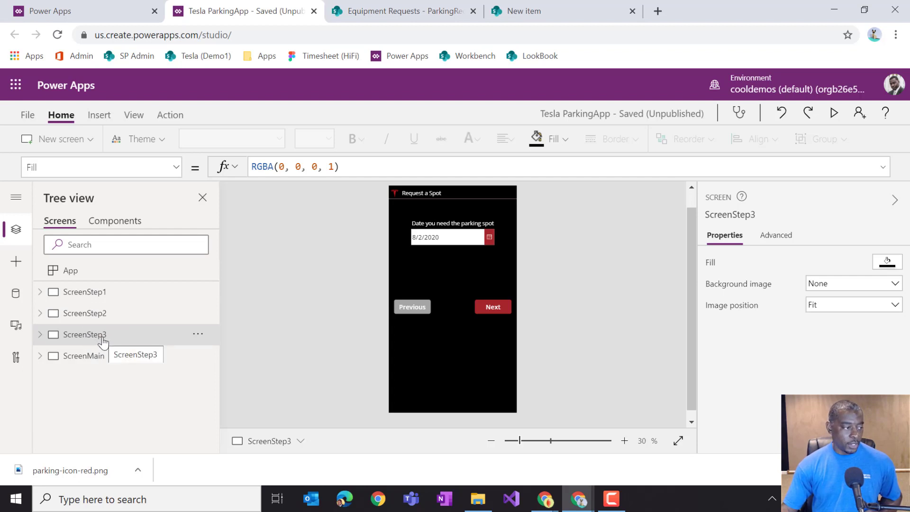
Expand ScreenStep3 and examine which fields FormStep3 contains.
{"action": "left_click", "coordinate": [41, 335]}
{"action": "left_click", "coordinate": [119, 403]}
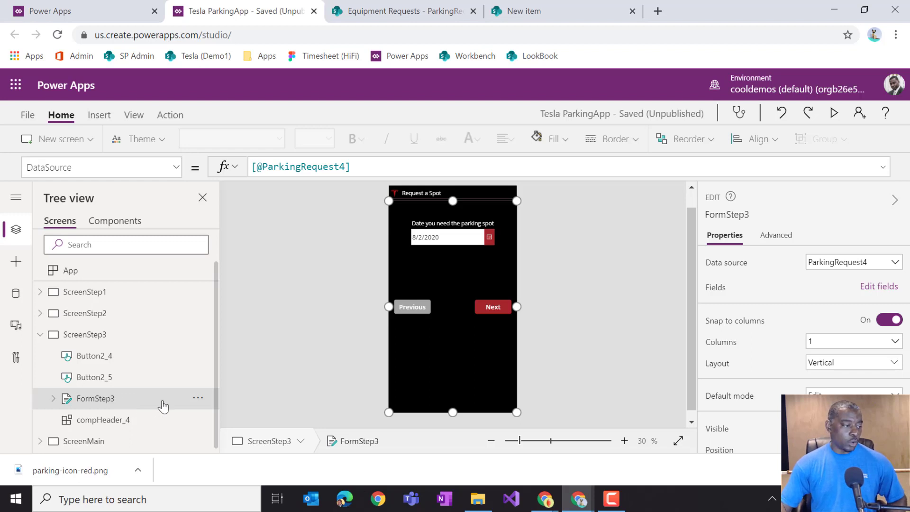
{"action": "scroll", "coordinate": [176, 400], "scroll_direction": "down", "scroll_amount": 1}
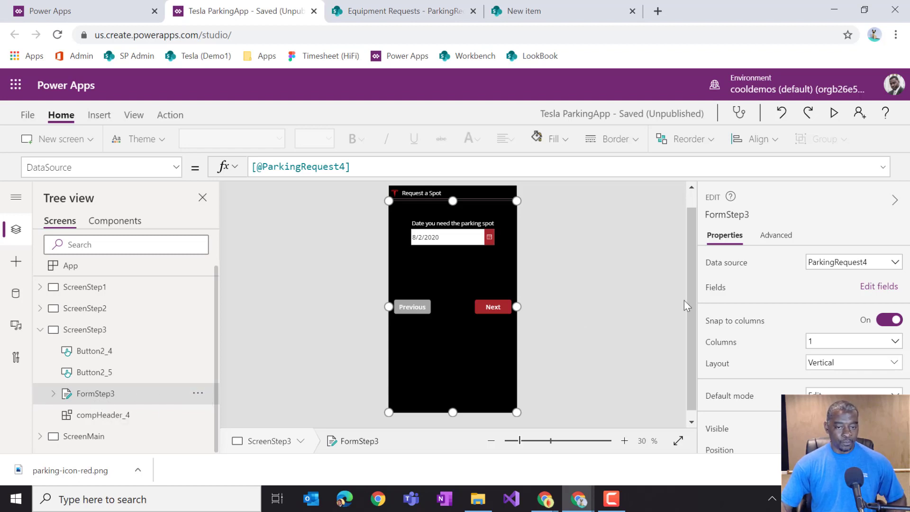
{"action": "left_click", "coordinate": [877, 287]}
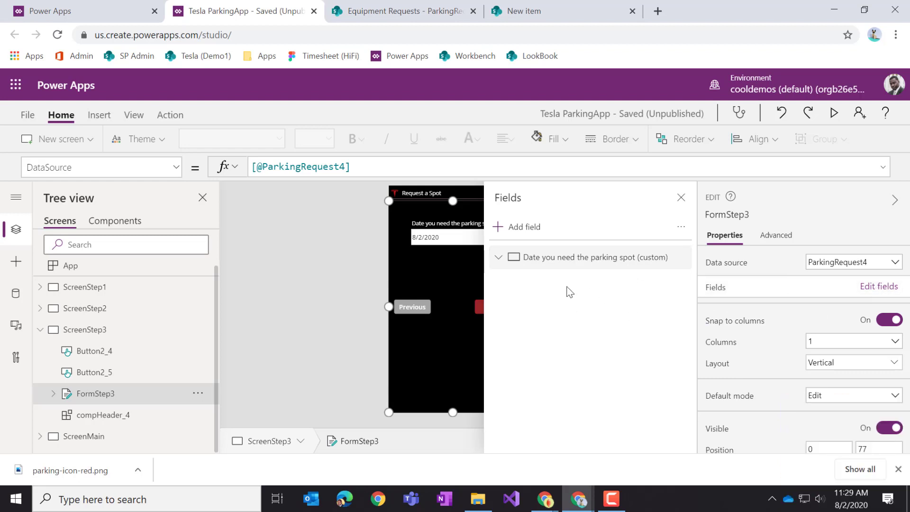
Select FormStep3 on ScreenStep3 and open its fields for editing.
{"action": "left_click", "coordinate": [113, 309]}
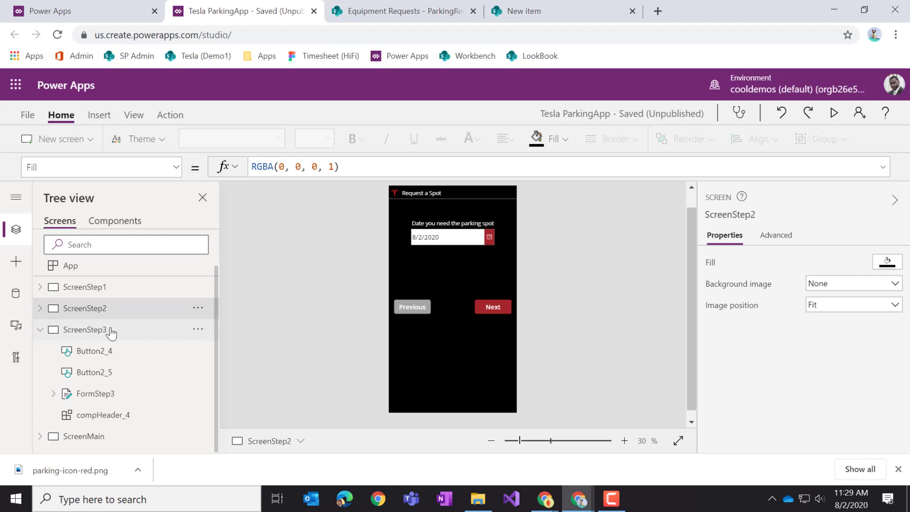
{"action": "left_click", "coordinate": [111, 330]}
{"action": "left_click", "coordinate": [624, 441]}
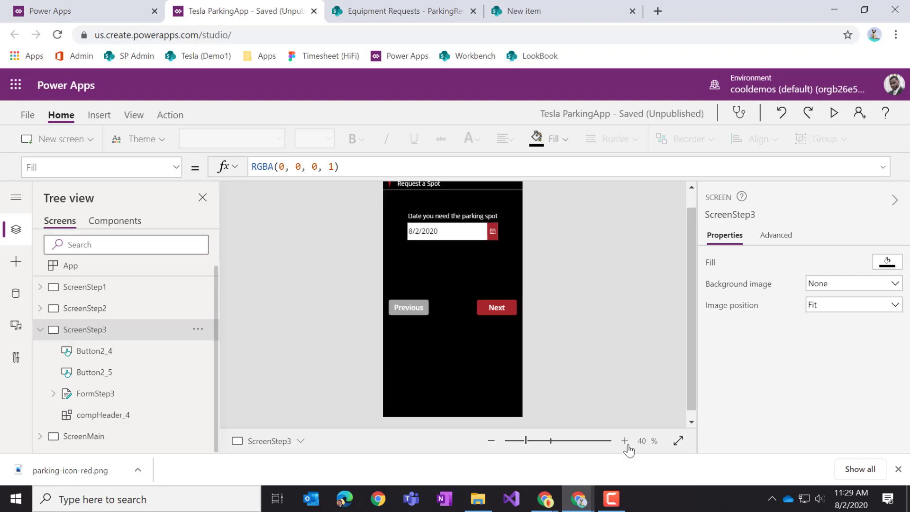
{"action": "left_click_drag", "start_coordinate": [694, 332], "coordinate": [669, 304]}
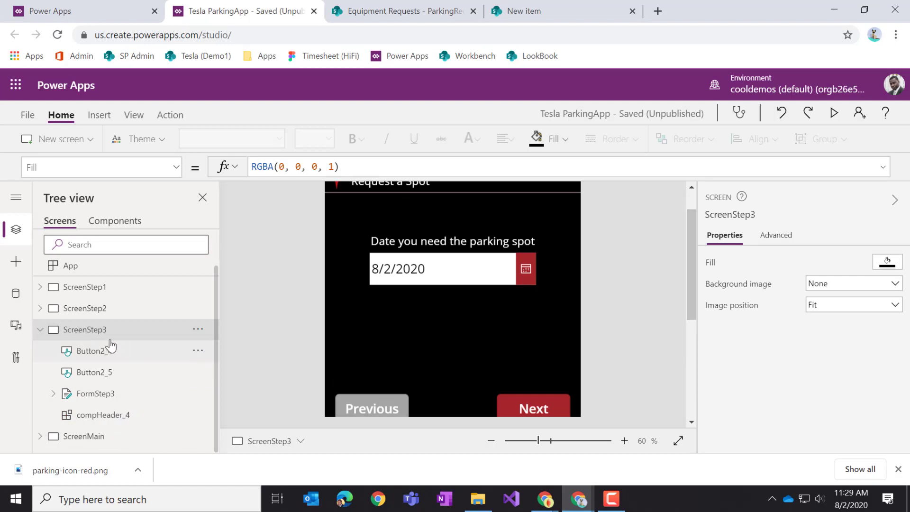
{"action": "left_click", "coordinate": [113, 394]}
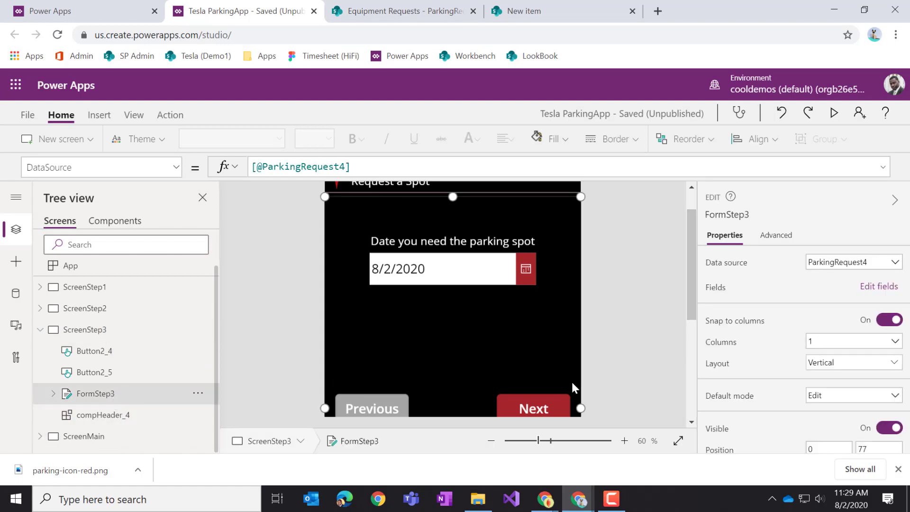
{"action": "left_click", "coordinate": [879, 286]}
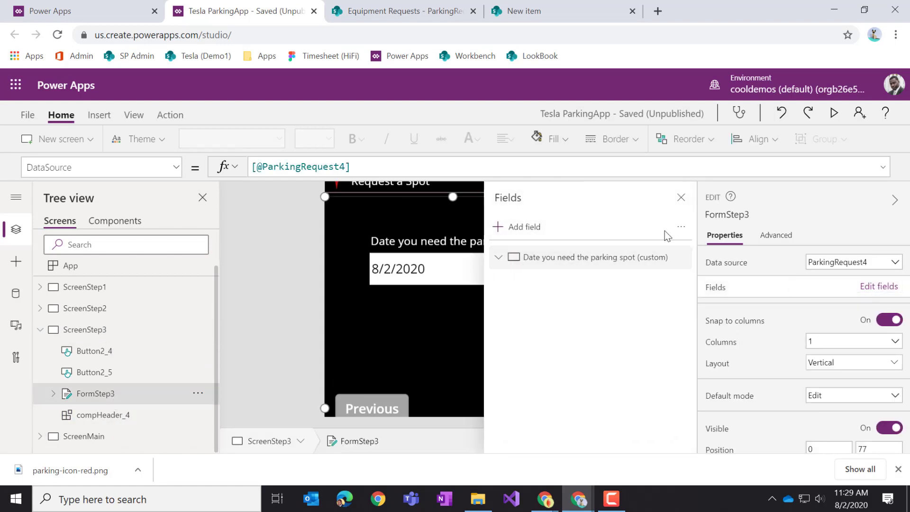
Find the Parking Lot field among the data source's fields and add it to FormStep3.
{"action": "left_click", "coordinate": [528, 228]}
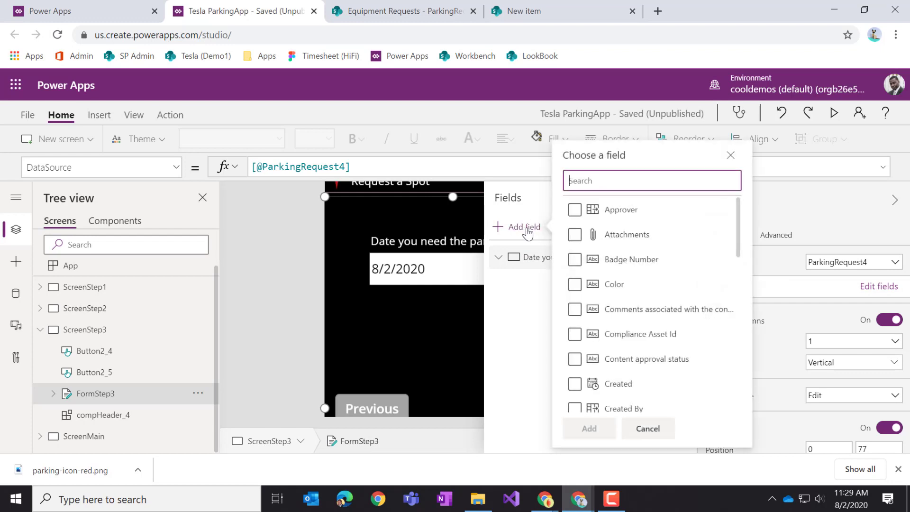
{"action": "type", "text": "spo"}
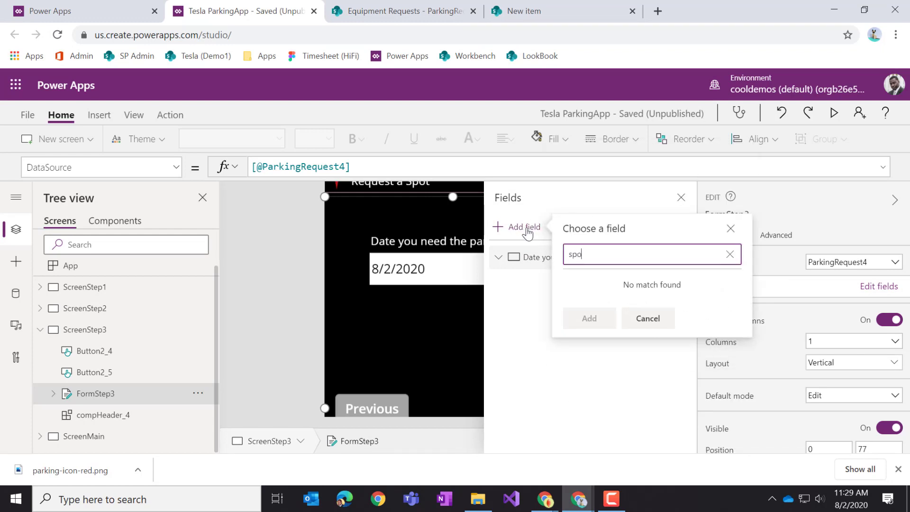
{"action": "key", "text": "BackSpace"}
{"action": "key", "text": "BackSpace"}
{"action": "key", "text": "BackSpace"}
{"action": "type", "text": "apr"}
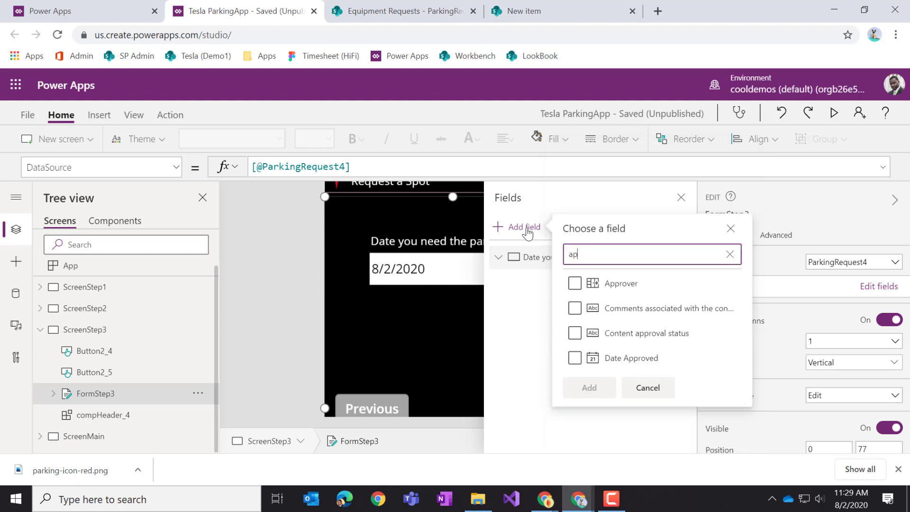
{"action": "key", "text": "BackSpace"}
{"action": "key", "text": "BackSpace"}
{"action": "key", "text": "BackSpace"}
{"action": "type", "text": "par"}
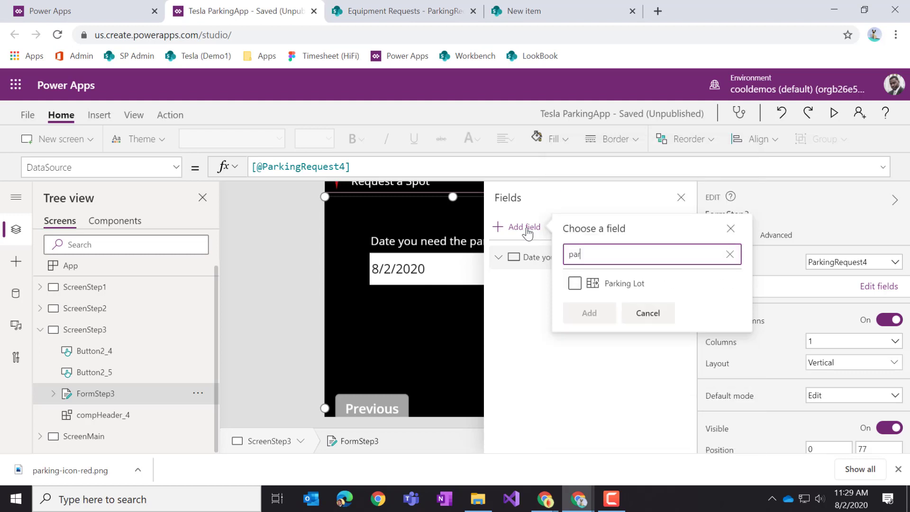
{"action": "left_click", "coordinate": [630, 286]}
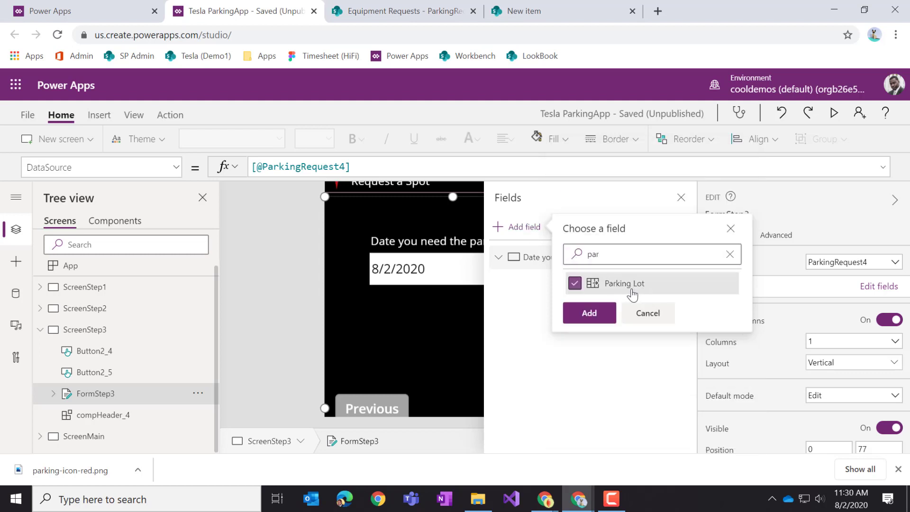
{"action": "left_click", "coordinate": [592, 314]}
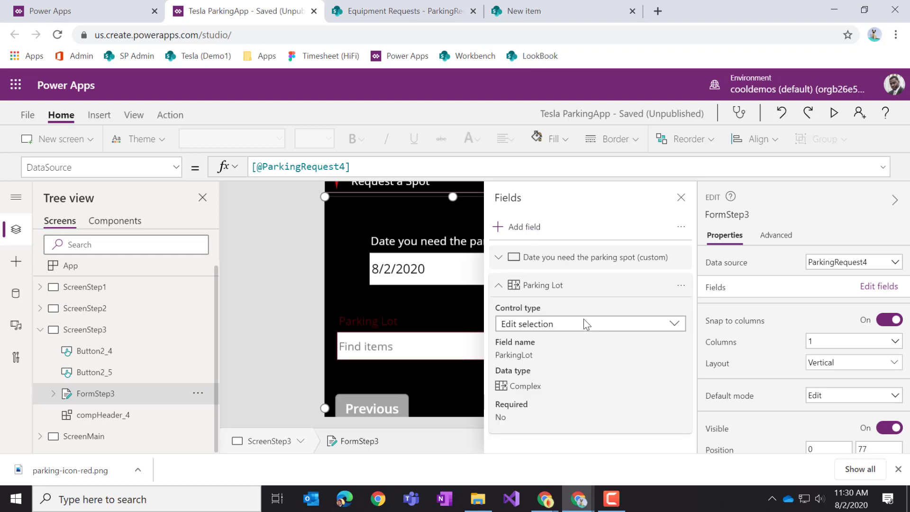
Remove the custom "Date you need the parking spot" field from FormStep3 and close its field list.
{"action": "left_click", "coordinate": [655, 260]}
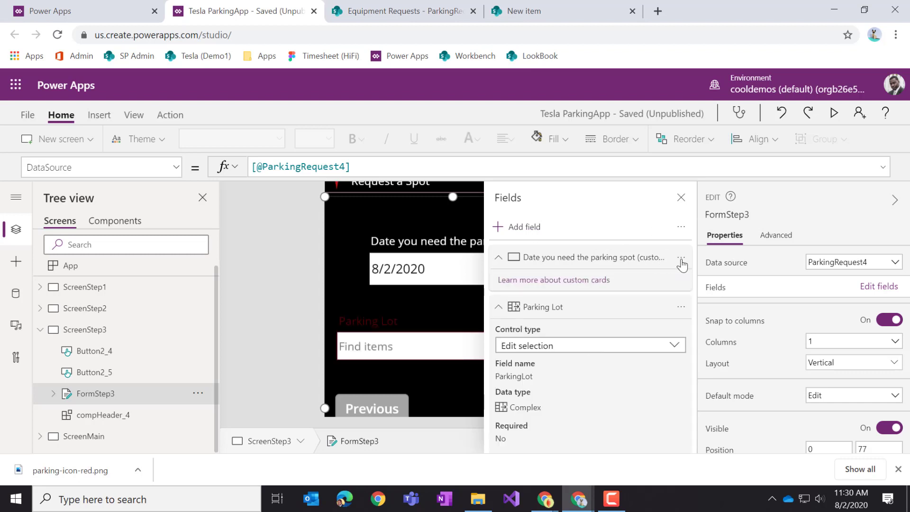
{"action": "left_click", "coordinate": [682, 259]}
{"action": "left_click", "coordinate": [688, 321]}
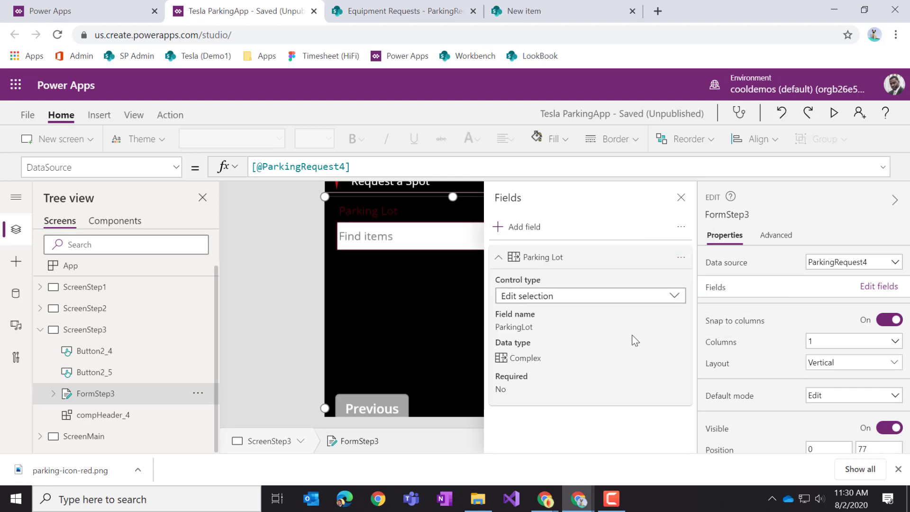
{"action": "left_click", "coordinate": [681, 197]}
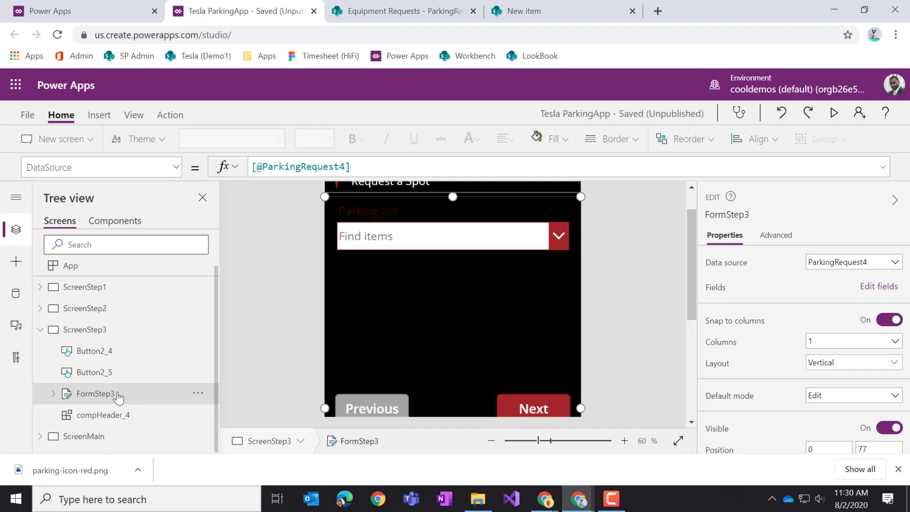
Expand FormStep3, select the Parking Lot data card and preview the choices in its combo box.
{"action": "left_click", "coordinate": [53, 394]}
{"action": "left_click", "coordinate": [122, 415]}
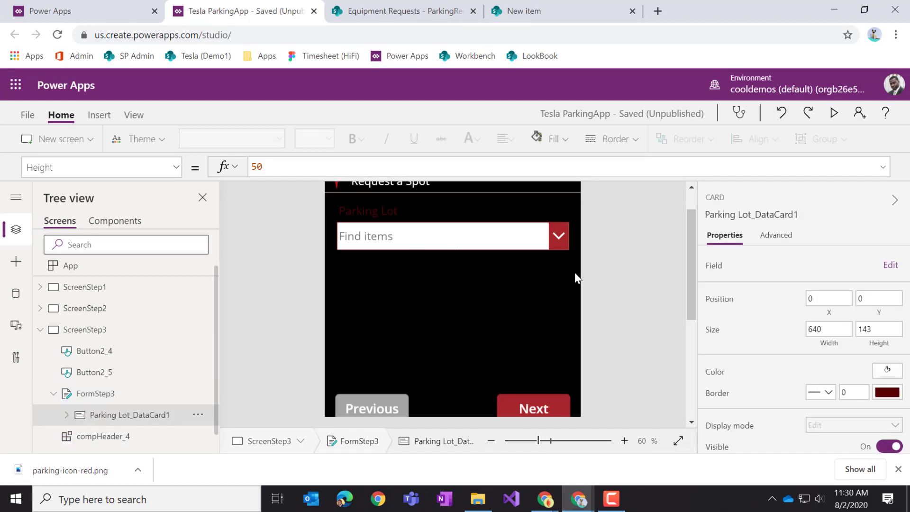
{"action": "left_click", "coordinate": [559, 239], "text": "alt"}
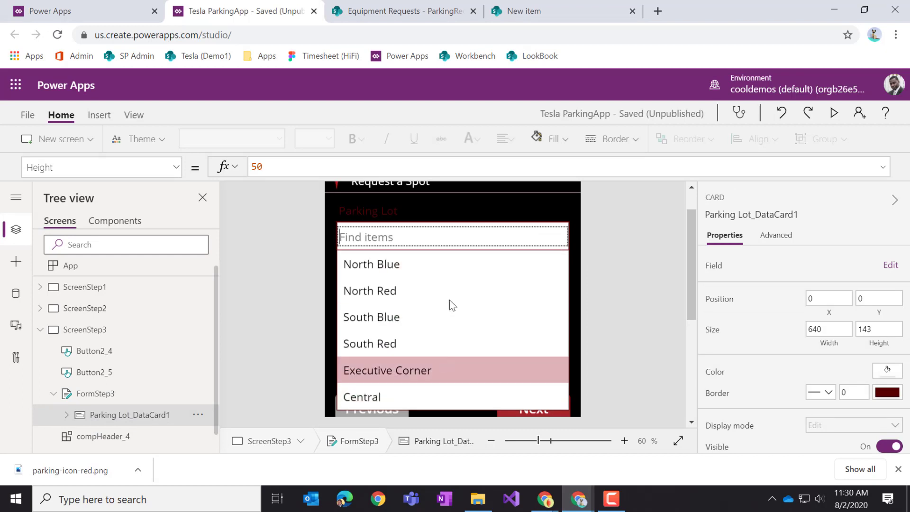
Change the Parking Lot label's text colour to white.
{"action": "left_click", "coordinate": [381, 215]}
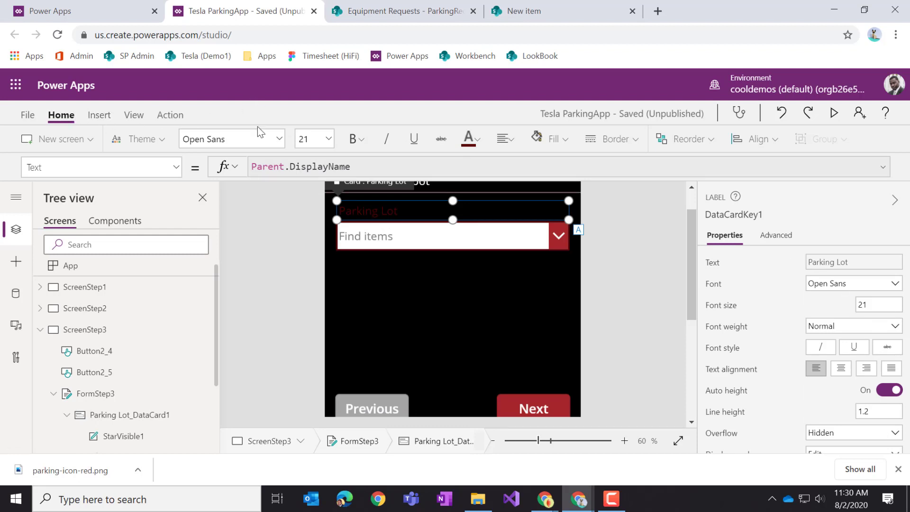
{"action": "left_click", "coordinate": [476, 142]}
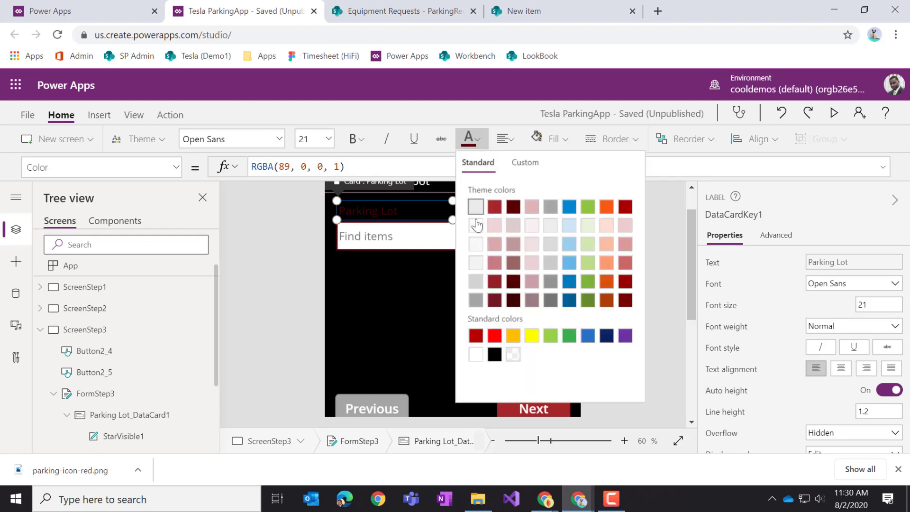
{"action": "left_click", "coordinate": [474, 358]}
{"action": "left_click", "coordinate": [402, 276]}
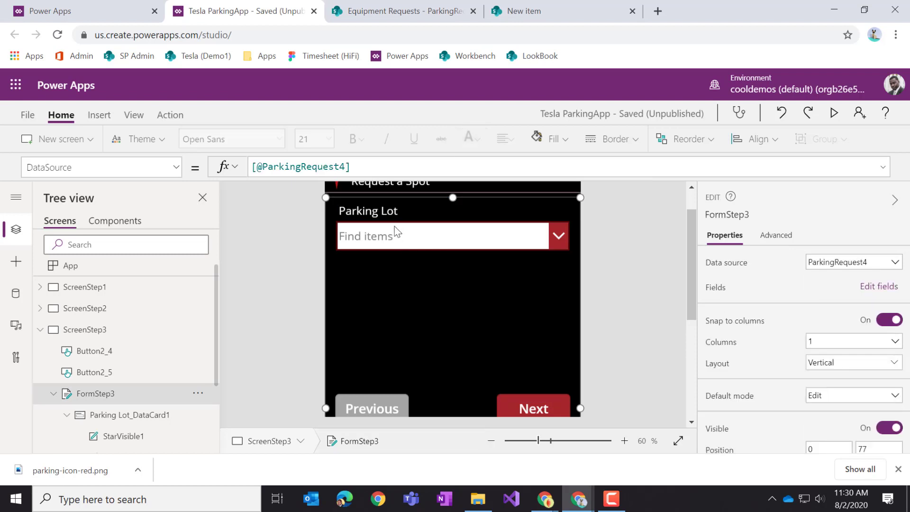
Inspect the advanced properties of the Parking Lot combo box and its label.
{"action": "left_click", "coordinate": [395, 229]}
{"action": "left_click", "coordinate": [500, 248]}
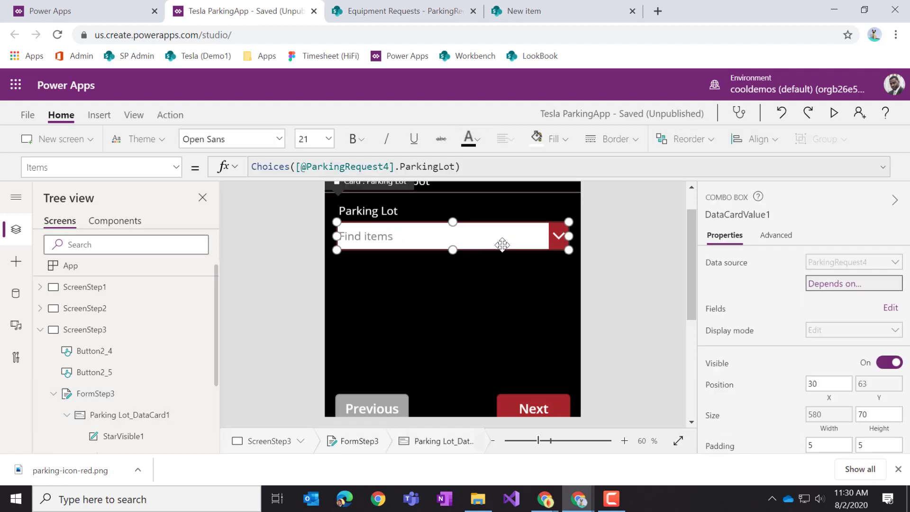
{"action": "left_click", "coordinate": [777, 236]}
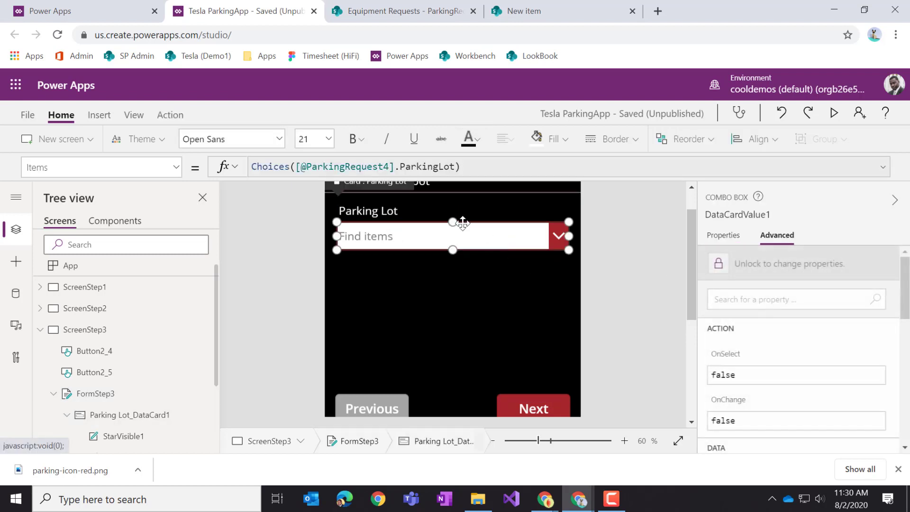
{"action": "left_click", "coordinate": [384, 210]}
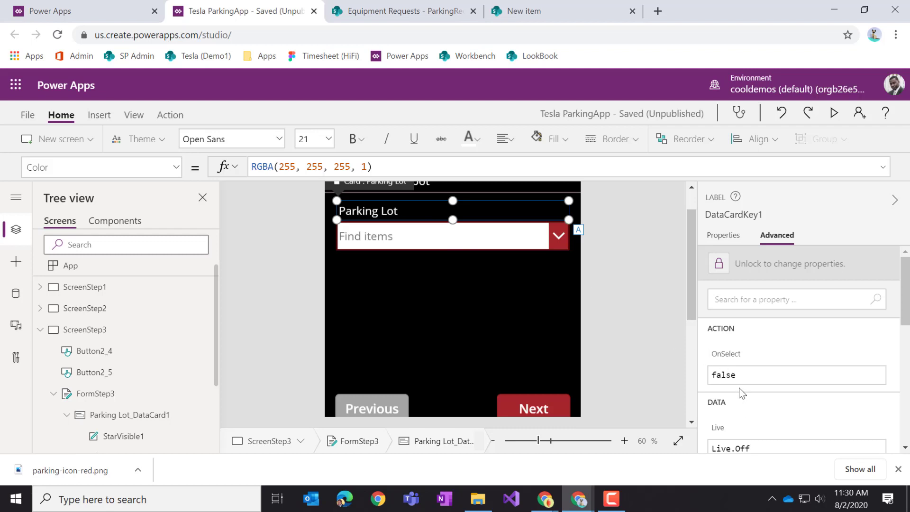
Switch to SharePoint and compare the standard Parking Lot dropdown with the icon-based parking lot picker.
{"action": "left_click", "coordinate": [519, 14]}
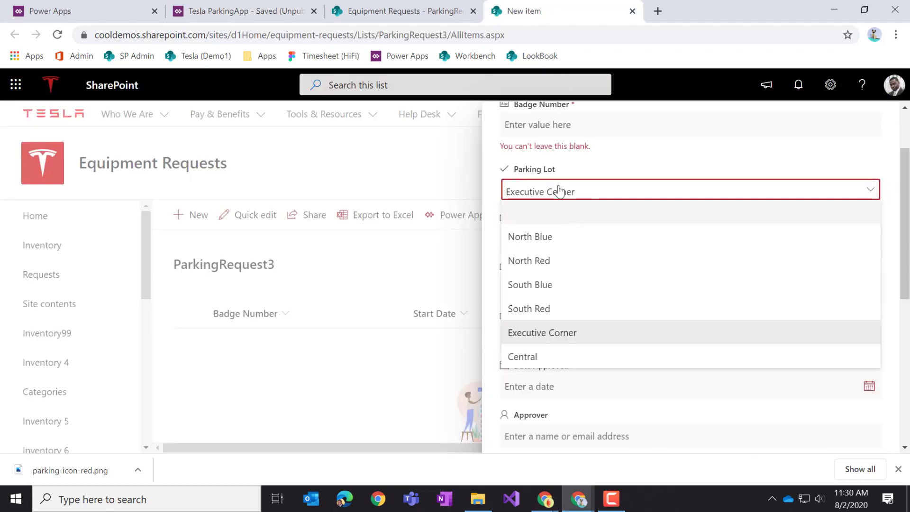
{"action": "left_click", "coordinate": [447, 14]}
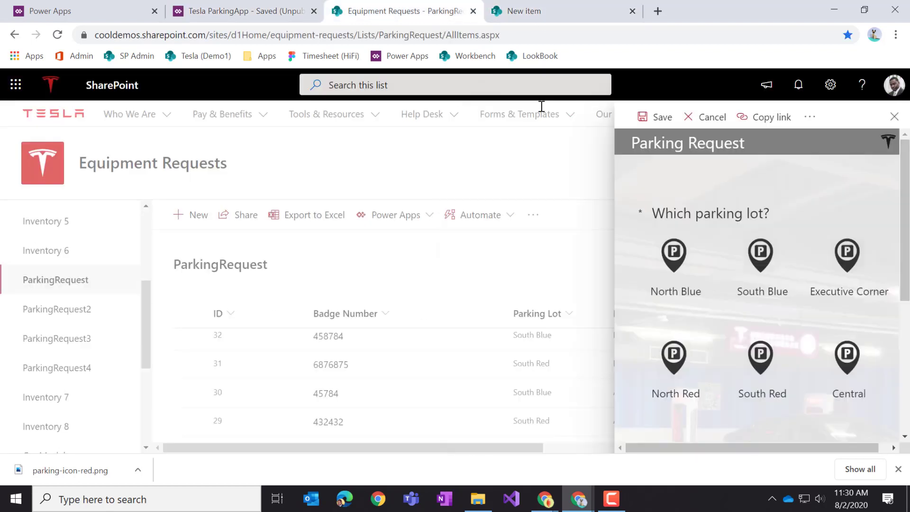
Switch back to the Tesla ParkingApp in Power Apps and unlock the Parking Lot card for property changes.
{"action": "left_click", "coordinate": [237, 12]}
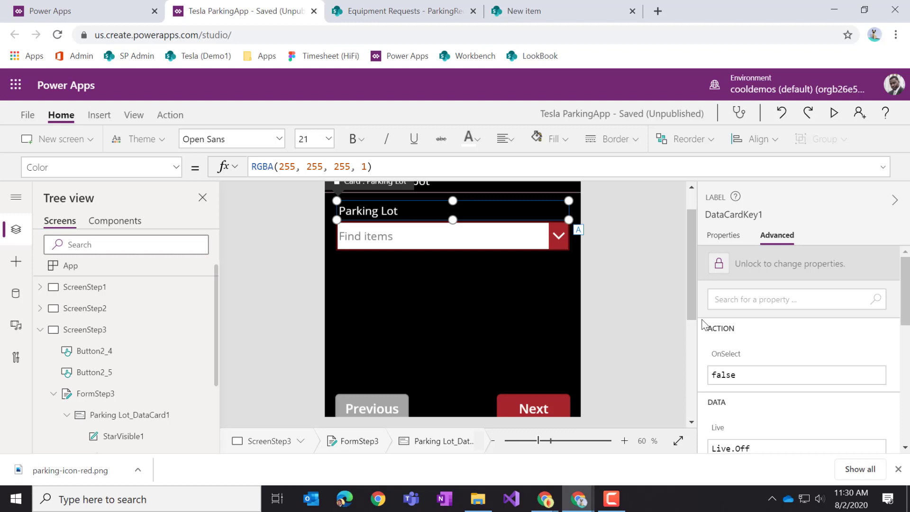
{"action": "left_click", "coordinate": [769, 264]}
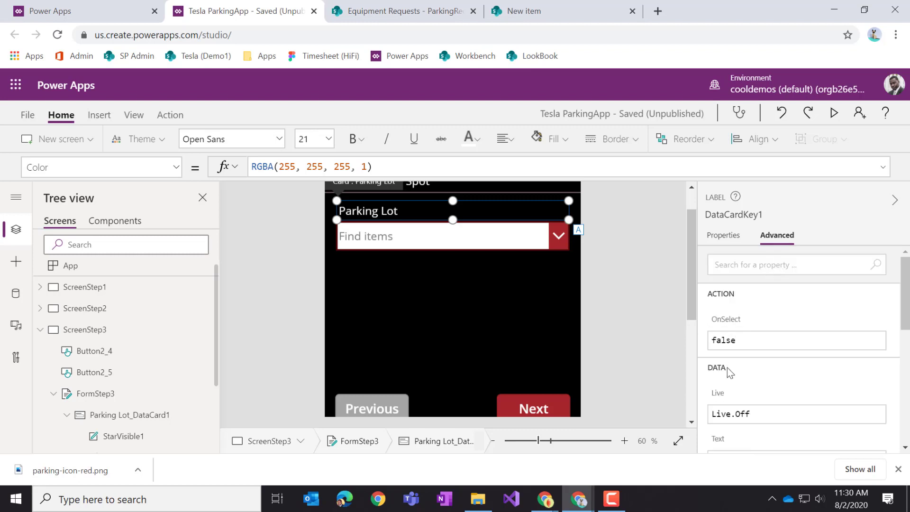
{"action": "scroll", "coordinate": [727, 368], "scroll_direction": "down", "scroll_amount": 3}
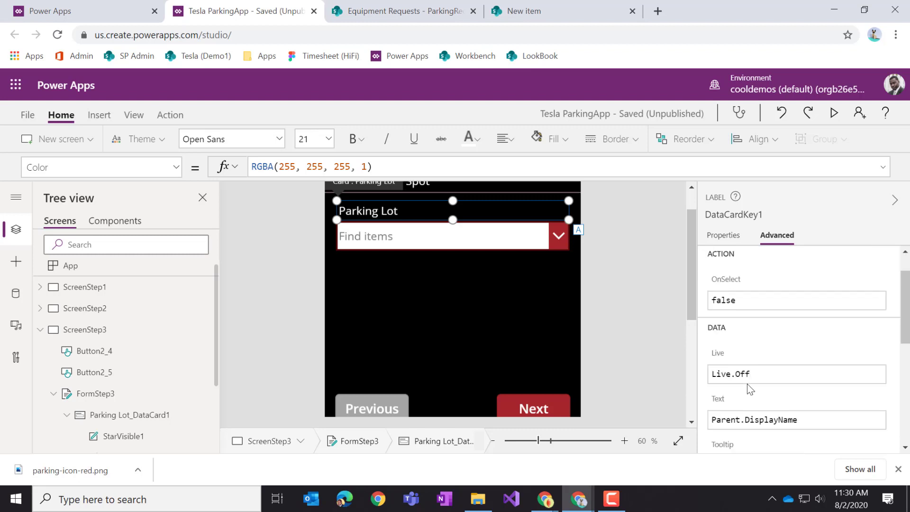
Set the Parking Lot data card's display name to "Which Parking Lot?" and enlarge the card to a height of about 428.
{"action": "left_click", "coordinate": [610, 242]}
{"action": "left_click", "coordinate": [573, 237]}
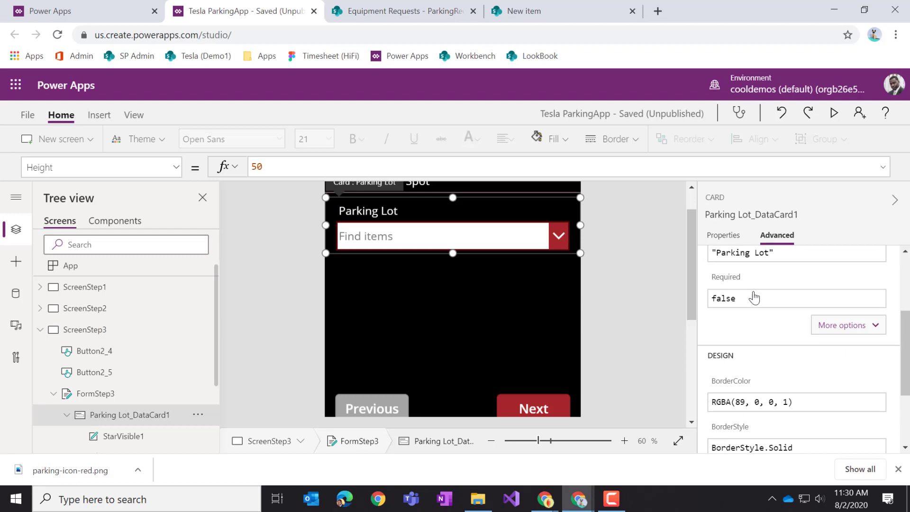
{"action": "scroll", "coordinate": [774, 320], "scroll_direction": "down", "scroll_amount": 2}
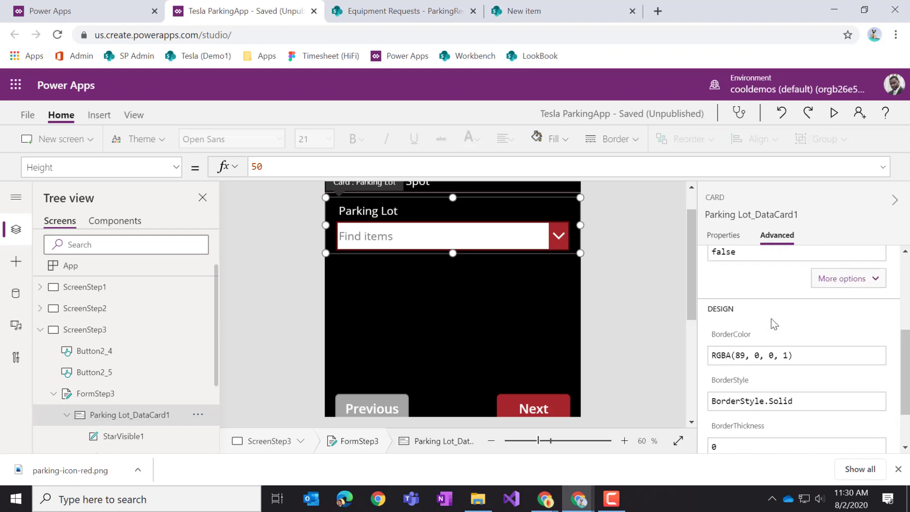
{"action": "scroll", "coordinate": [774, 324], "scroll_direction": "up", "scroll_amount": 3}
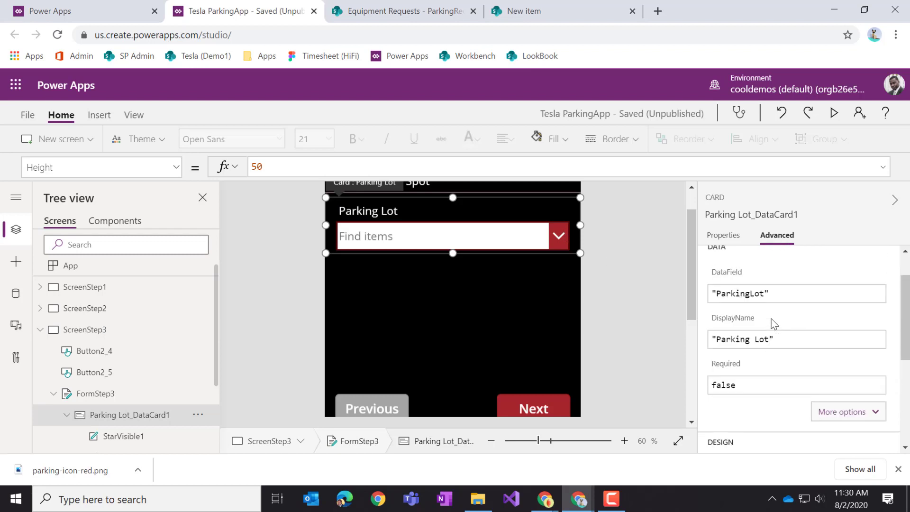
{"action": "left_click", "coordinate": [758, 340]}
{"action": "type", "text": "Which "}
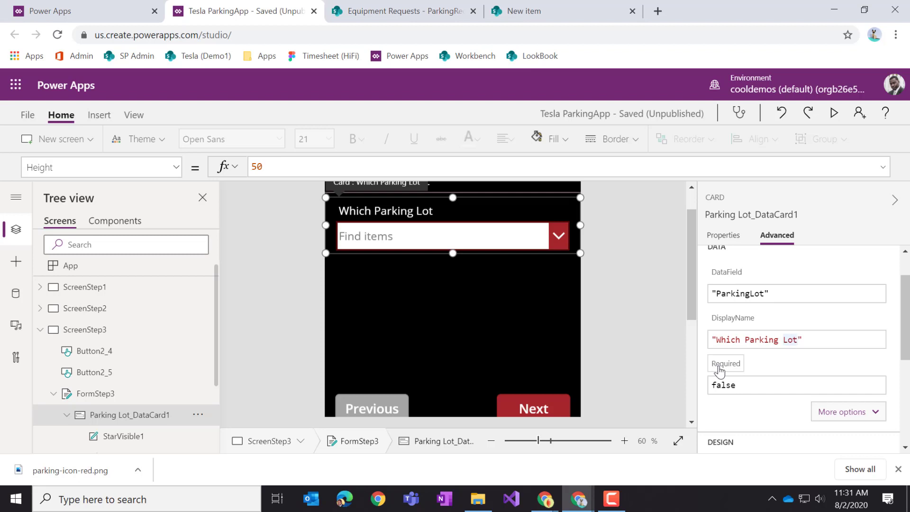
{"action": "type", "text": "?"}
{"action": "left_click", "coordinate": [446, 256]}
{"action": "left_click_drag", "start_coordinate": [448, 254], "coordinate": [433, 367]}
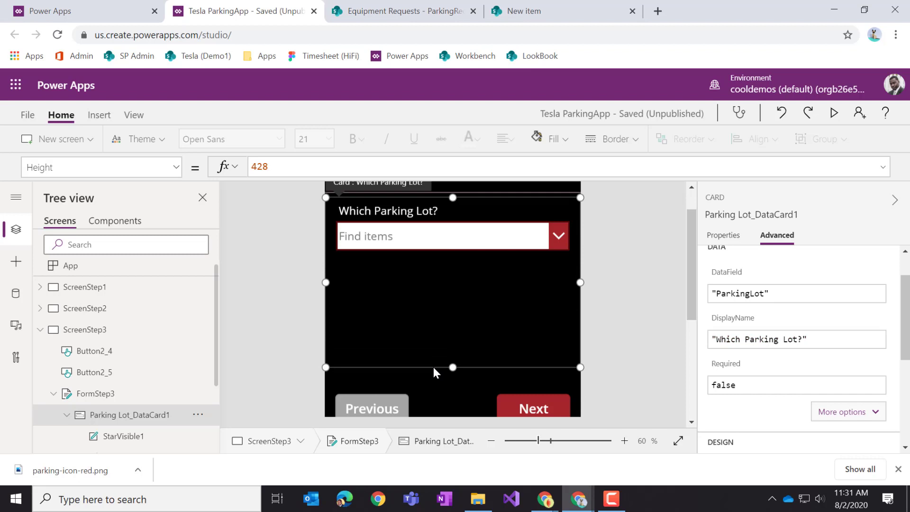
Check the icon-based parking lot picker in SharePoint, and hide the Parking Lot combo box in the app.
{"action": "left_click", "coordinate": [463, 243]}
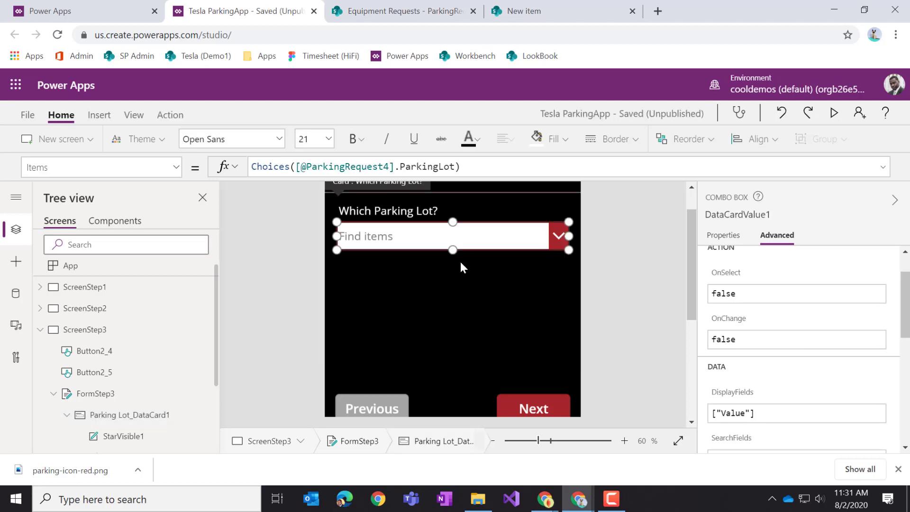
{"action": "left_click", "coordinate": [398, 12]}
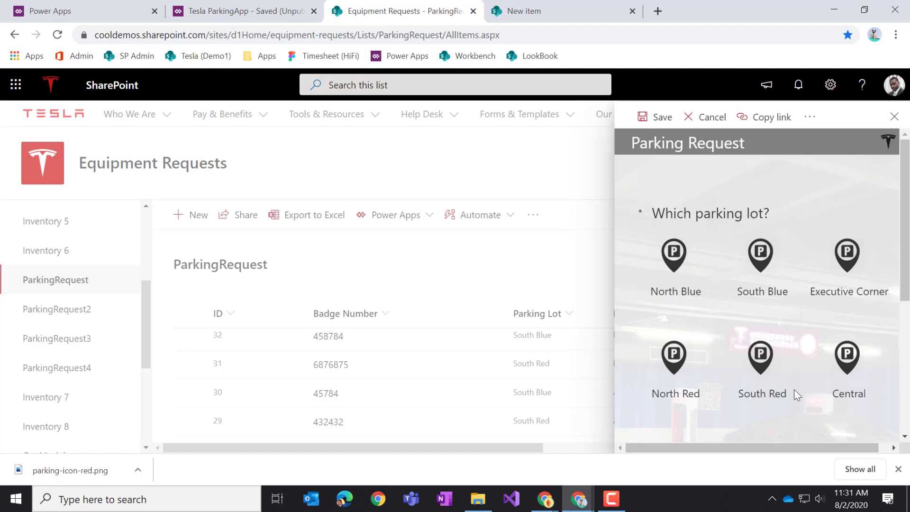
{"action": "left_click", "coordinate": [254, 14]}
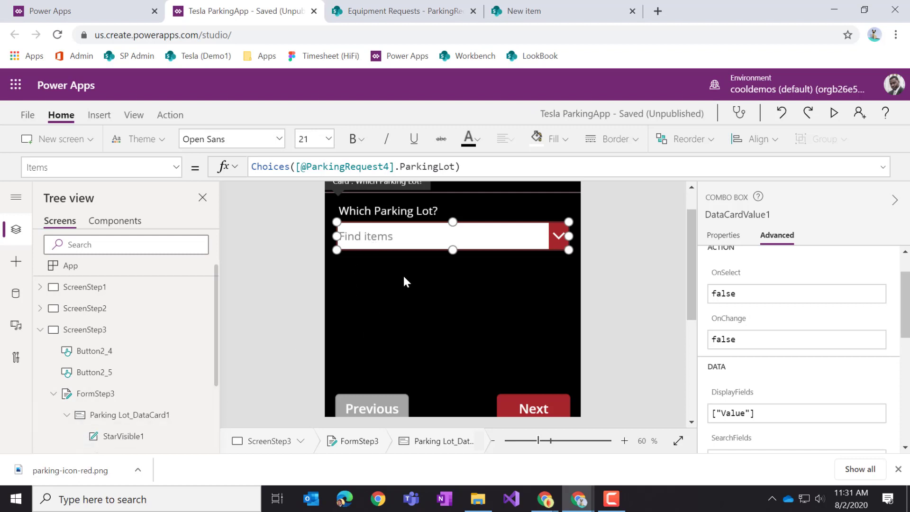
{"action": "left_click", "coordinate": [724, 237]}
{"action": "left_click", "coordinate": [890, 362]}
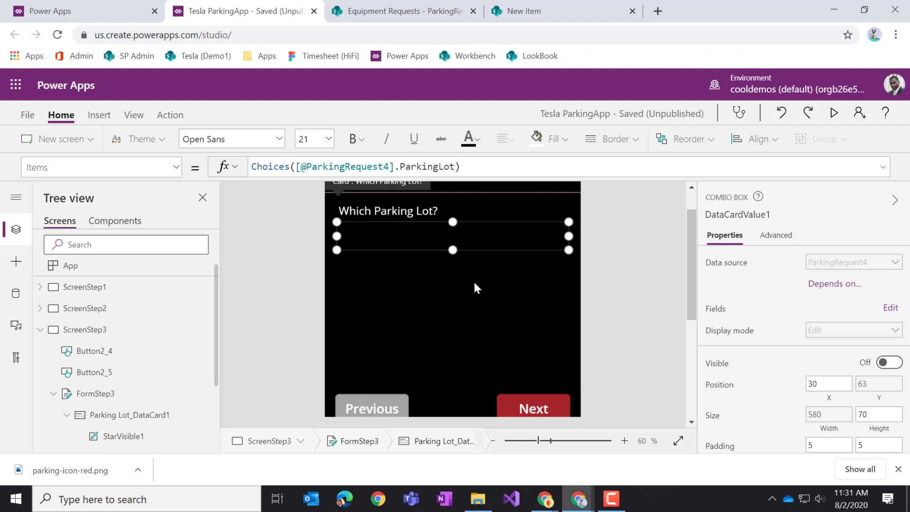
Find the gallery controls and insert a horizontal gallery on ScreenStep3.
{"action": "left_click", "coordinate": [135, 417]}
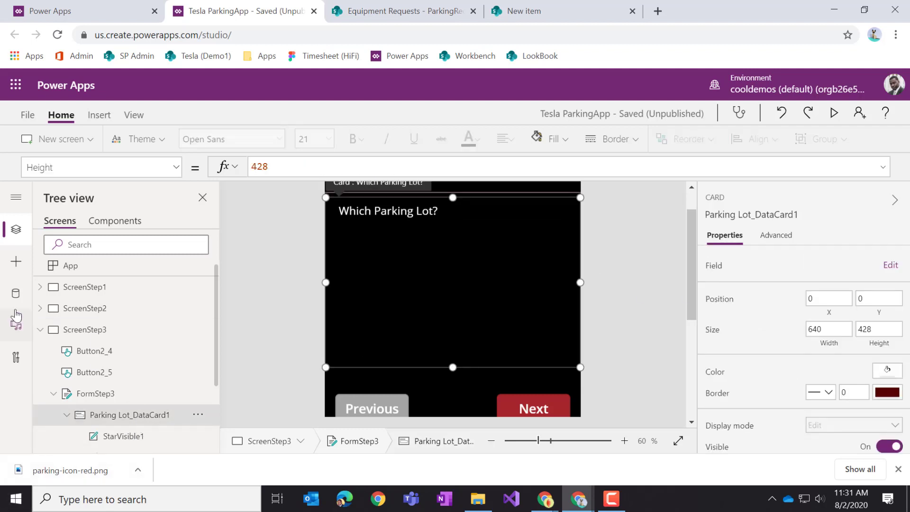
{"action": "left_click", "coordinate": [21, 269]}
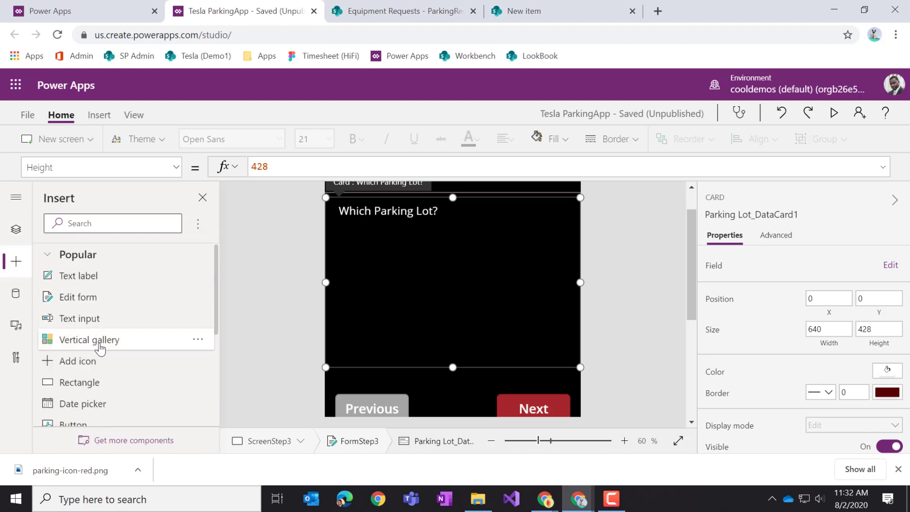
{"action": "left_click", "coordinate": [123, 228]}
{"action": "type", "text": "galler"}
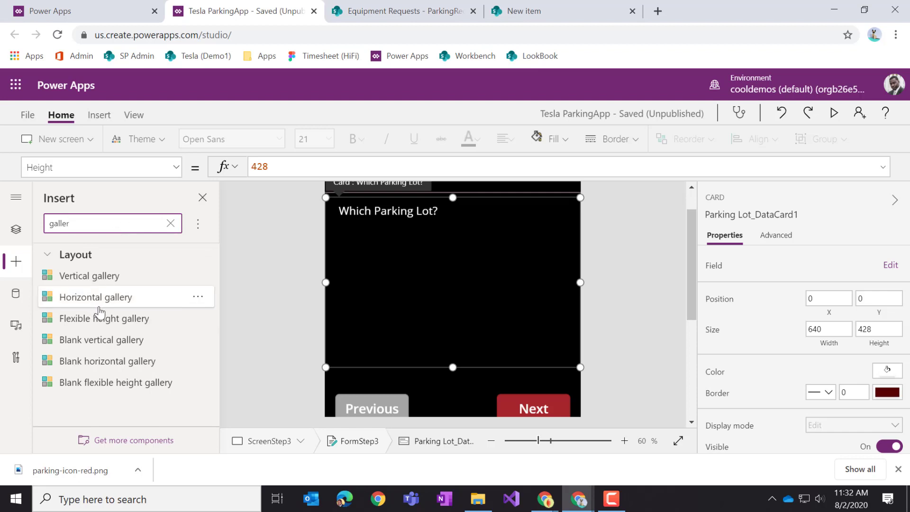
{"action": "left_click_drag", "start_coordinate": [95, 297], "coordinate": [473, 396]}
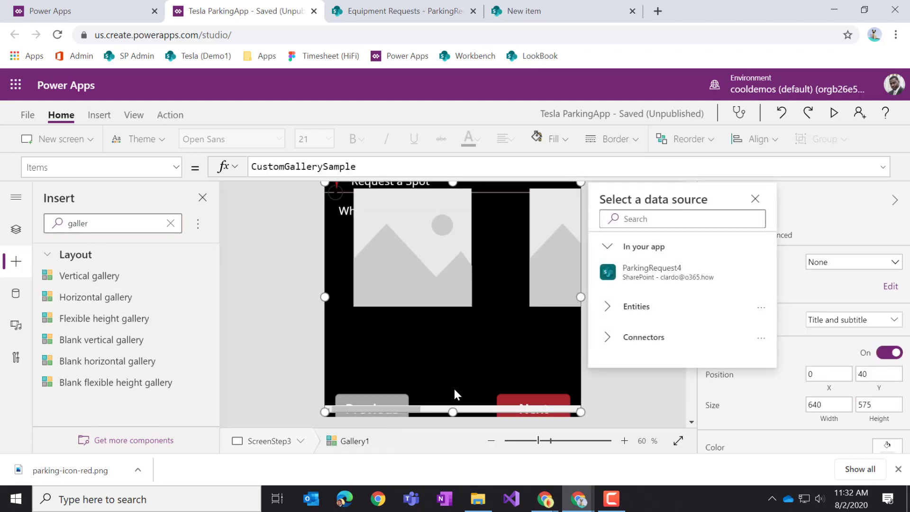
Rename the inserted horizontal gallery as galLotOptions.
{"action": "left_click", "coordinate": [17, 231]}
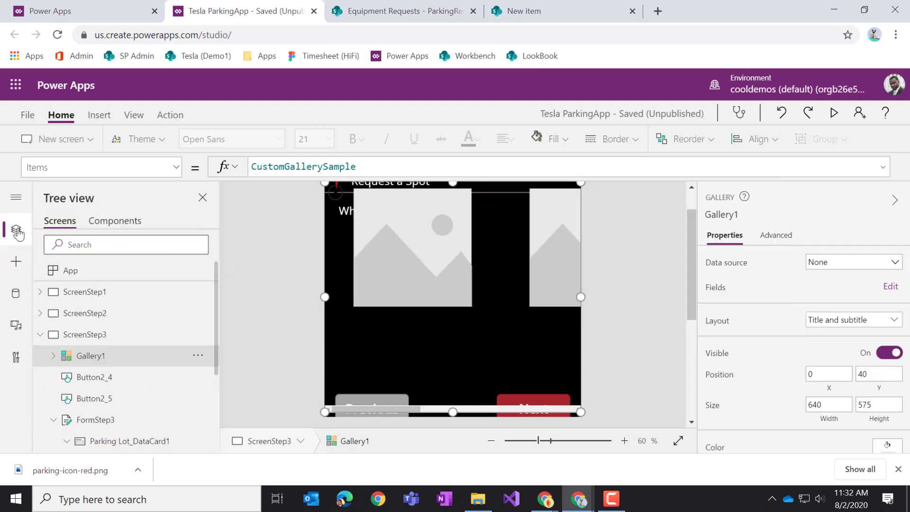
{"action": "left_click", "coordinate": [199, 357]}
{"action": "left_click", "coordinate": [231, 248]}
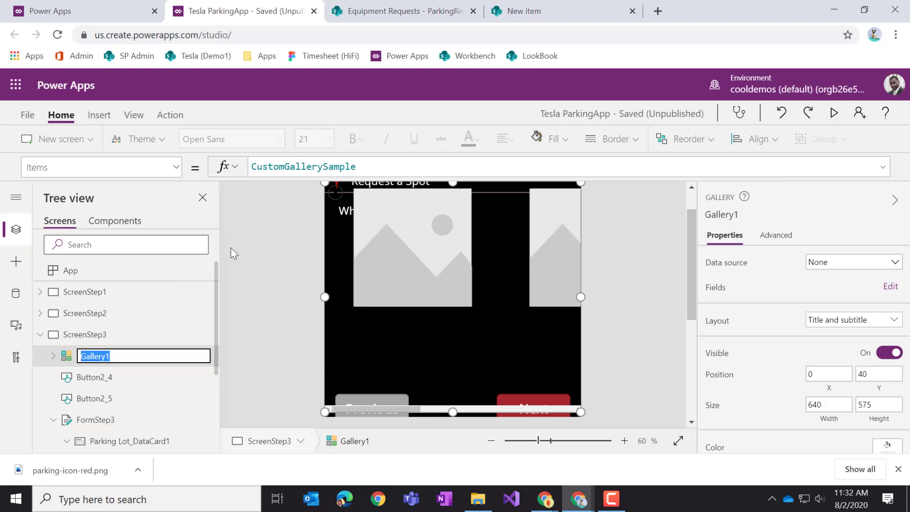
{"action": "type", "text": "g"}
{"action": "type", "text": "alLotOptions"}
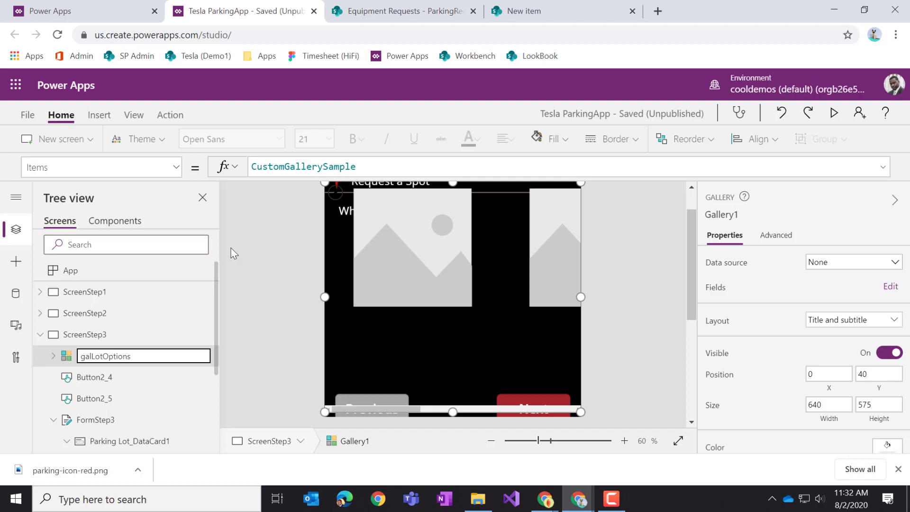
{"action": "key", "text": "Return"}
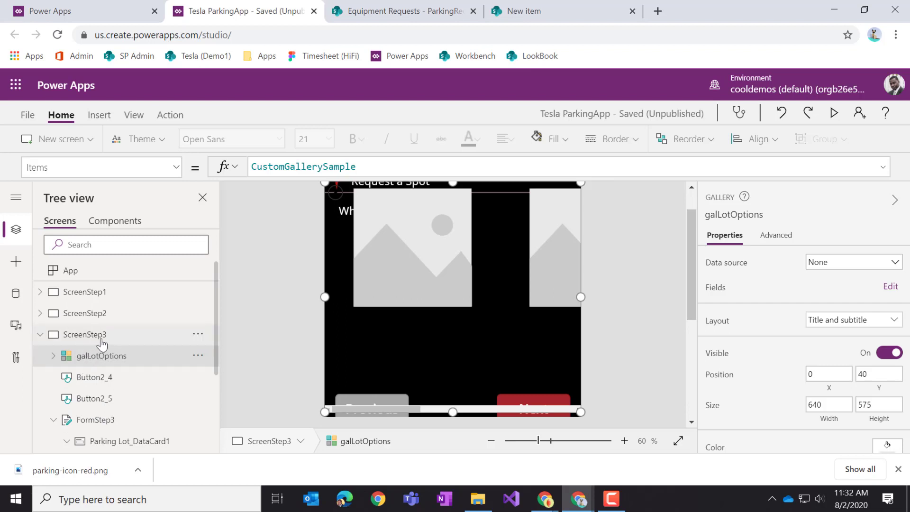
Cut galLotOptions from ScreenStep3 and paste it into Parking Lot_DataCard1 inside FormStep3.
{"action": "left_click", "coordinate": [53, 420]}
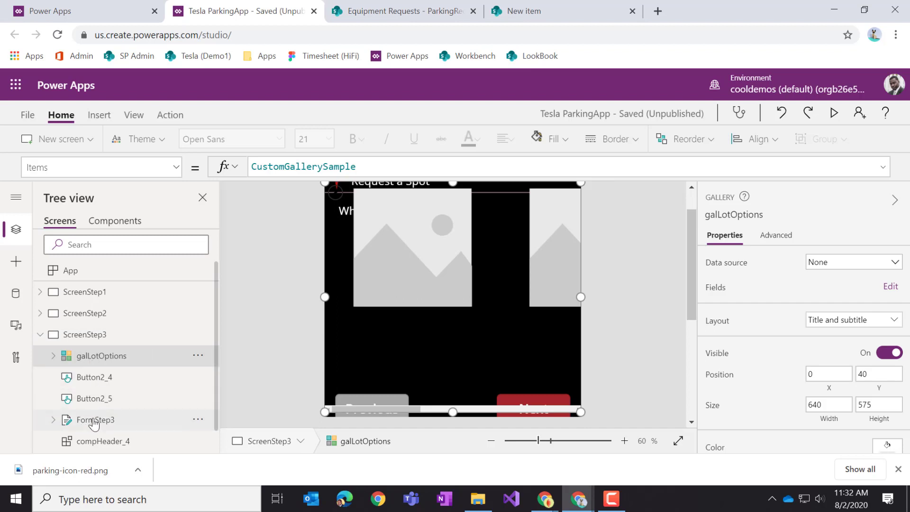
{"action": "left_click", "coordinate": [53, 420]}
{"action": "left_click", "coordinate": [135, 448]}
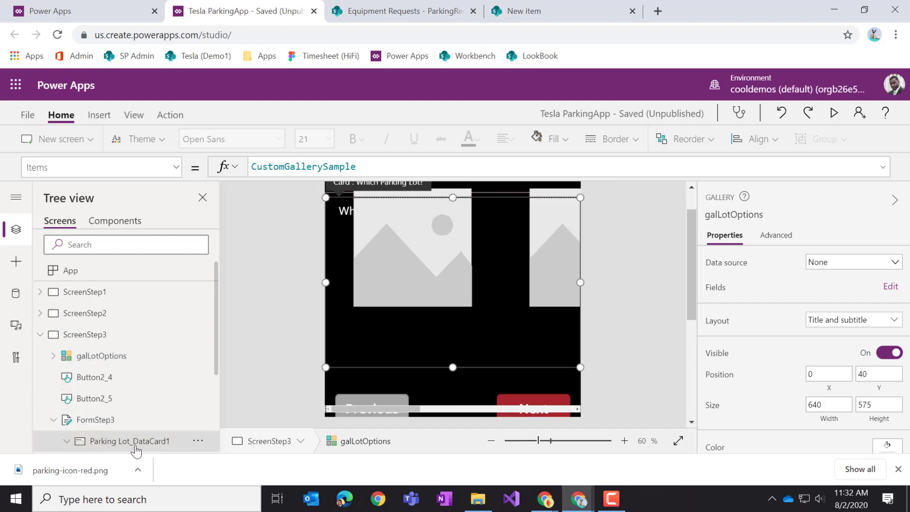
{"action": "left_click", "coordinate": [122, 360]}
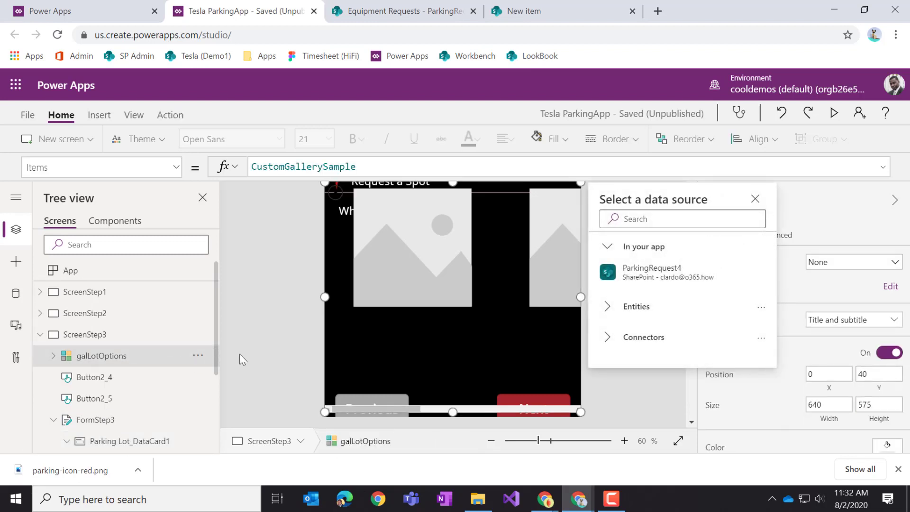
{"action": "scroll", "coordinate": [223, 357], "scroll_direction": "down", "scroll_amount": 2}
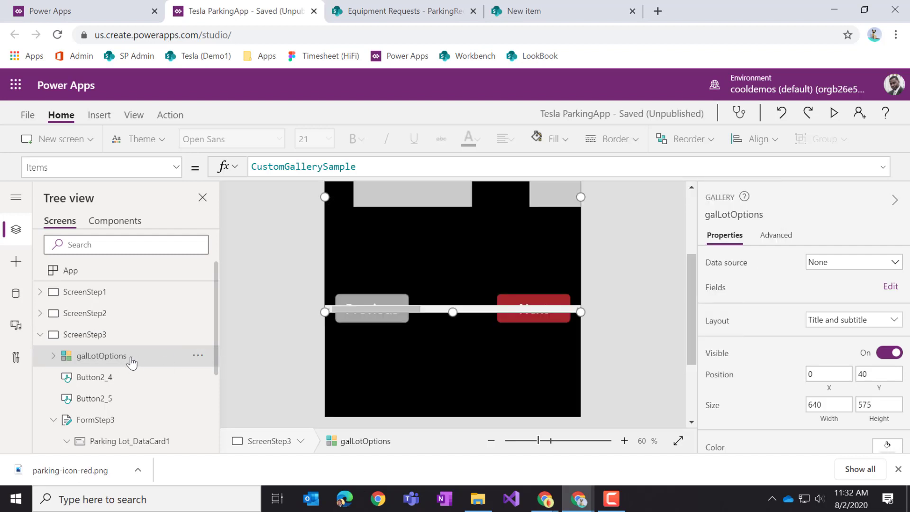
{"action": "left_click", "coordinate": [198, 356]}
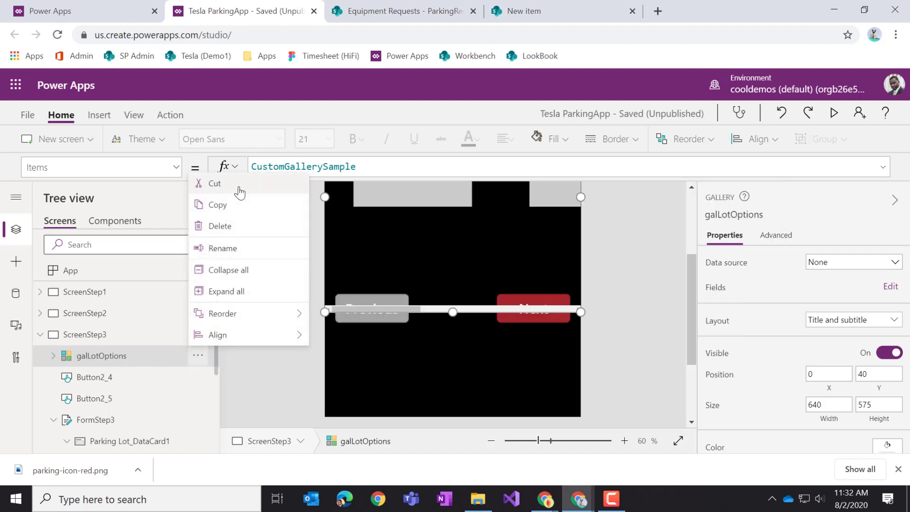
{"action": "left_click", "coordinate": [225, 189]}
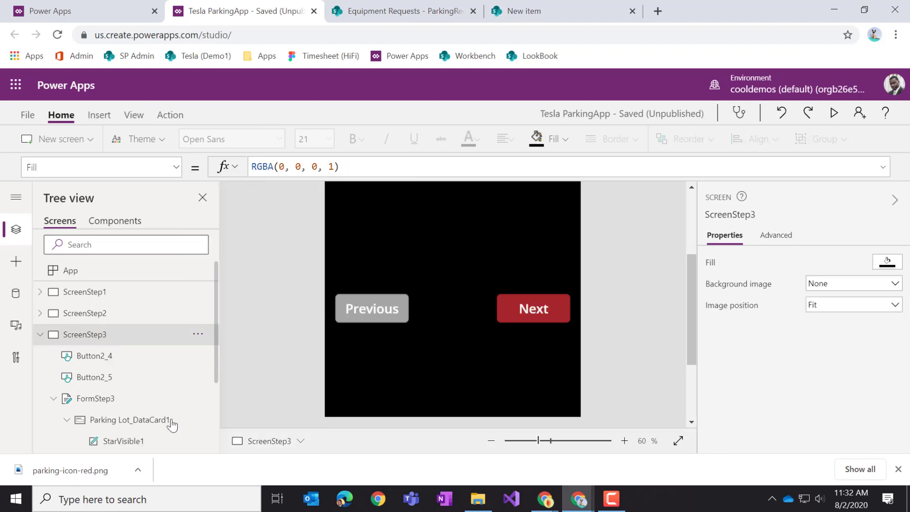
{"action": "left_click", "coordinate": [146, 426]}
{"action": "left_click", "coordinate": [201, 423]}
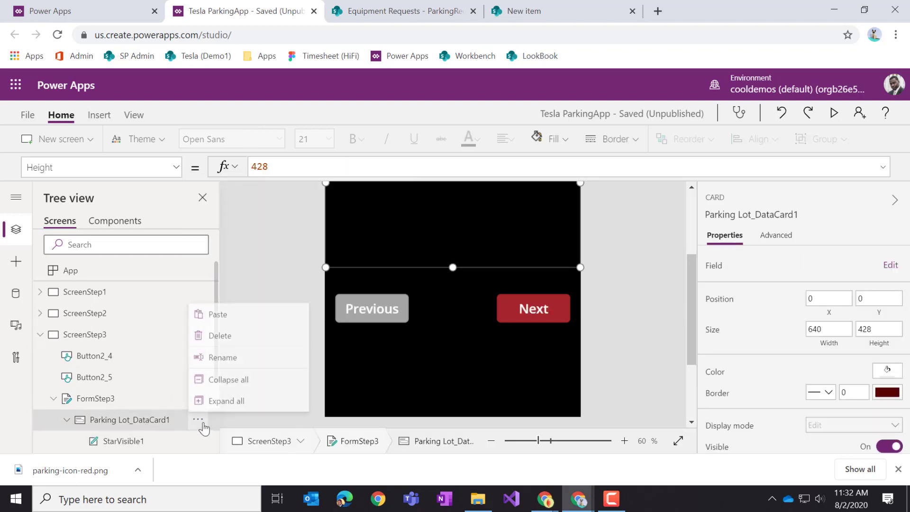
{"action": "left_click", "coordinate": [227, 313]}
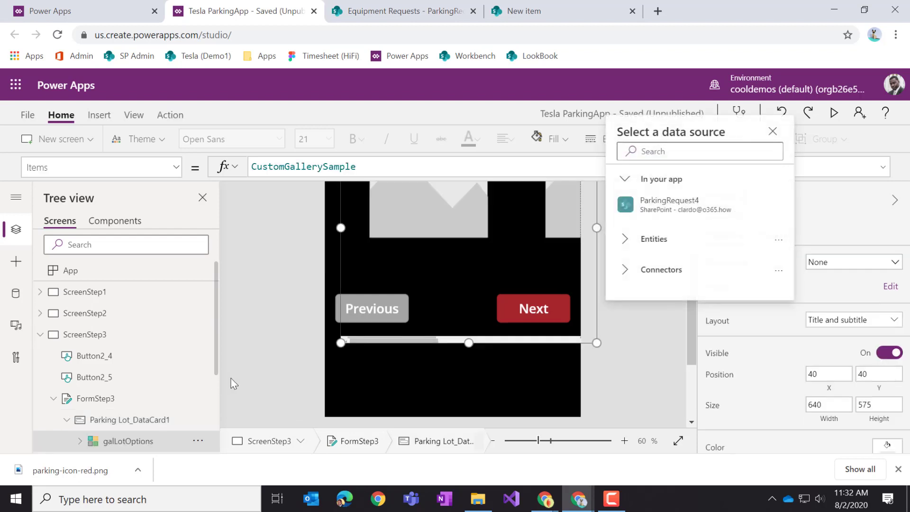
Shorten the galLotOptions gallery to a height of about 380, ending above the Previous and Next buttons, and save the app.
{"action": "scroll", "coordinate": [171, 361], "scroll_direction": "down", "scroll_amount": 3}
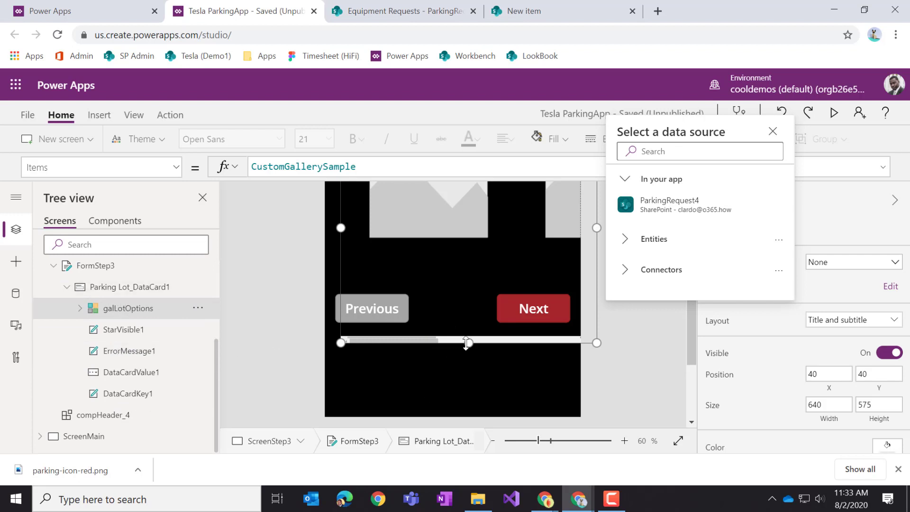
{"action": "left_click_drag", "start_coordinate": [466, 342], "coordinate": [463, 264]}
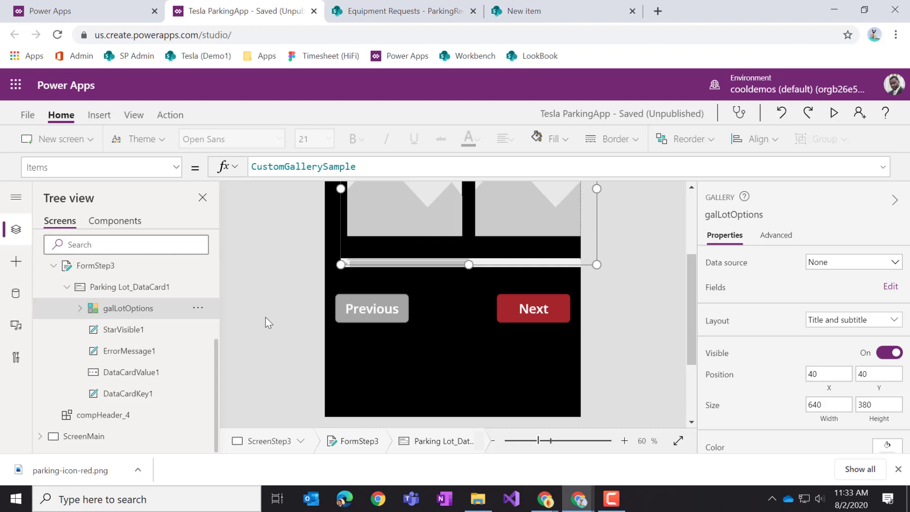
{"action": "key", "text": "ctrl+s"}
{"action": "left_click", "coordinate": [388, 314]}
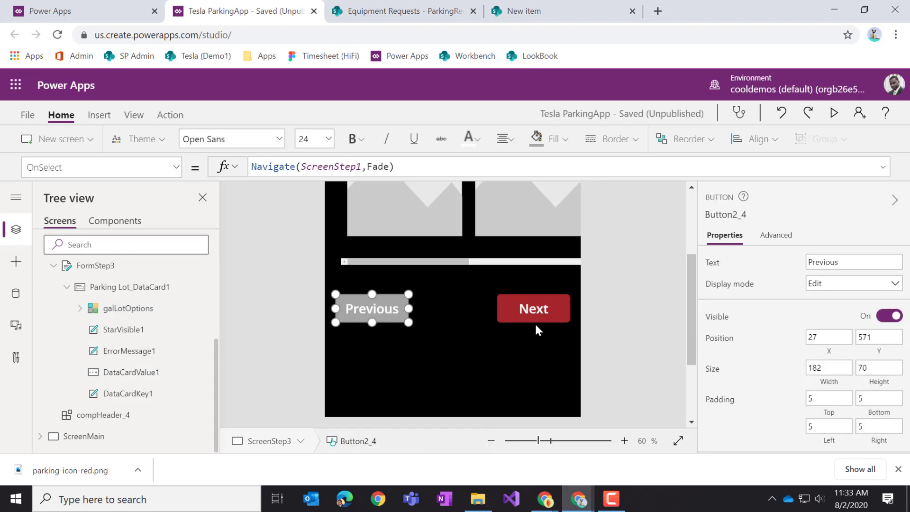
{"action": "left_click", "coordinate": [536, 309]}
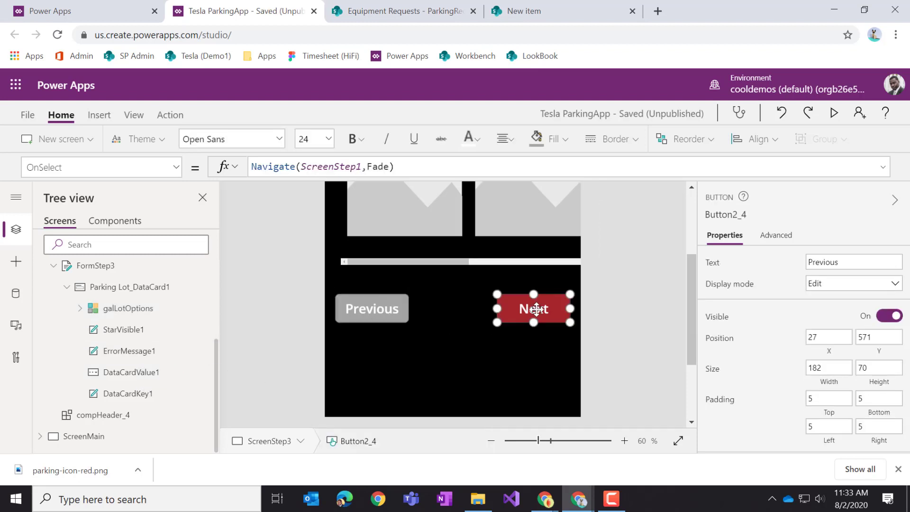
{"action": "left_click", "coordinate": [403, 309]}
{"action": "scroll", "coordinate": [114, 330], "scroll_direction": "up", "scroll_amount": 3}
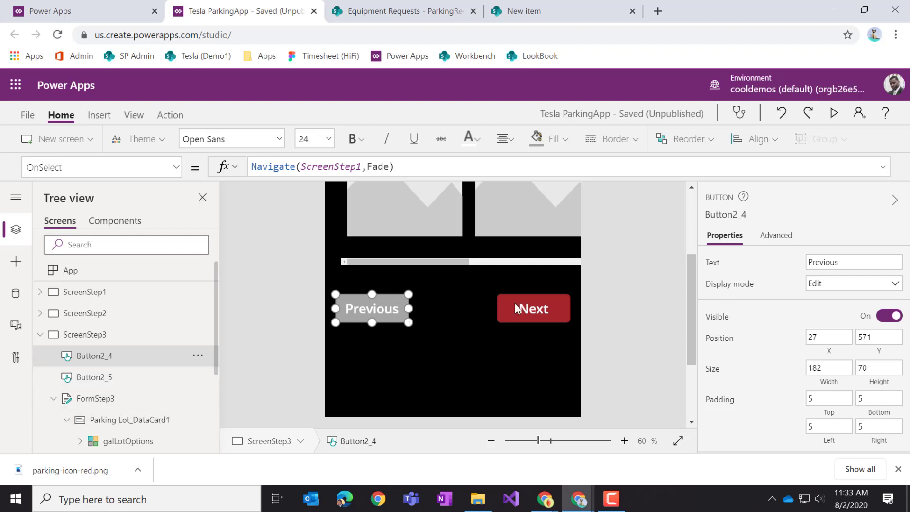
Add a custom card to the fields of FormStep3 and select it on the form.
{"action": "left_click", "coordinate": [124, 403]}
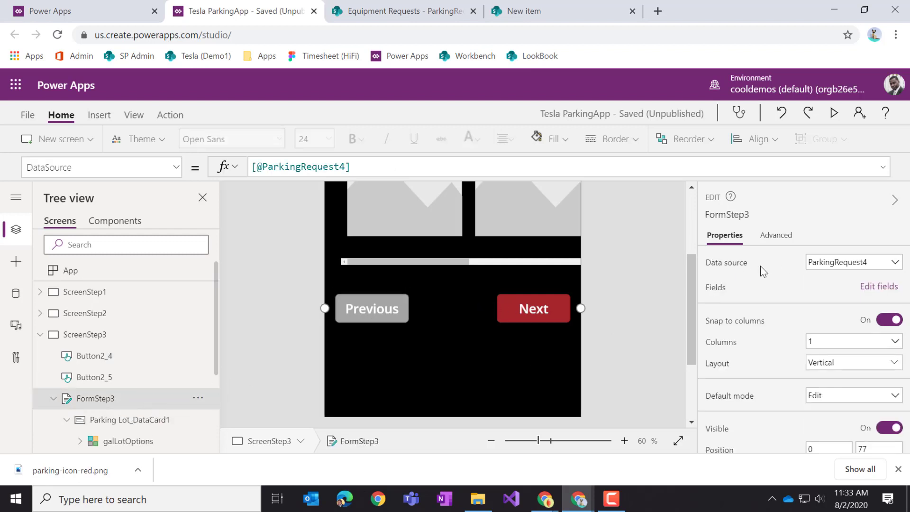
{"action": "left_click", "coordinate": [882, 286]}
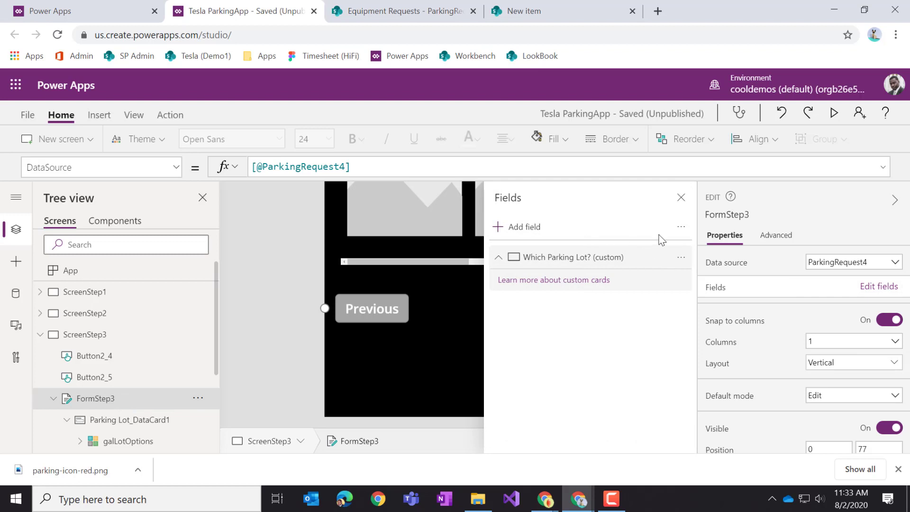
{"action": "left_click", "coordinate": [683, 228]}
{"action": "left_click", "coordinate": [688, 247]}
{"action": "left_click", "coordinate": [681, 307]}
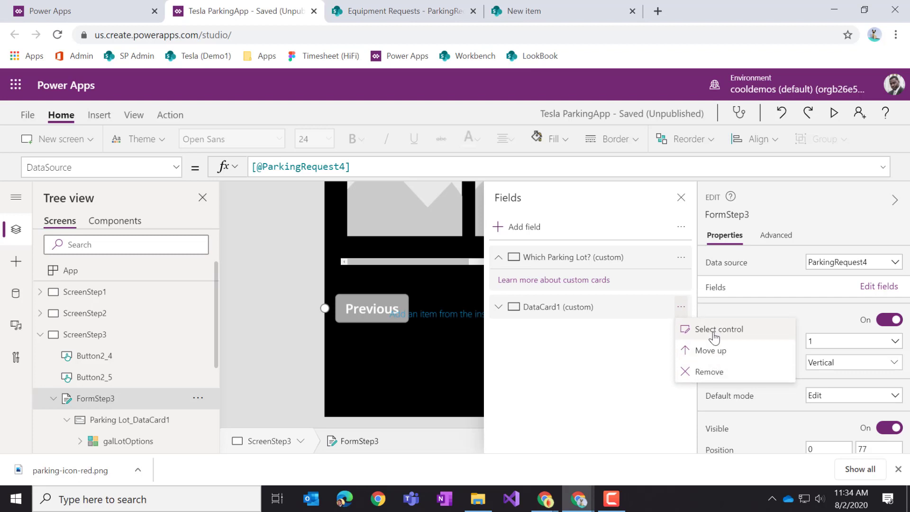
{"action": "left_click", "coordinate": [714, 332]}
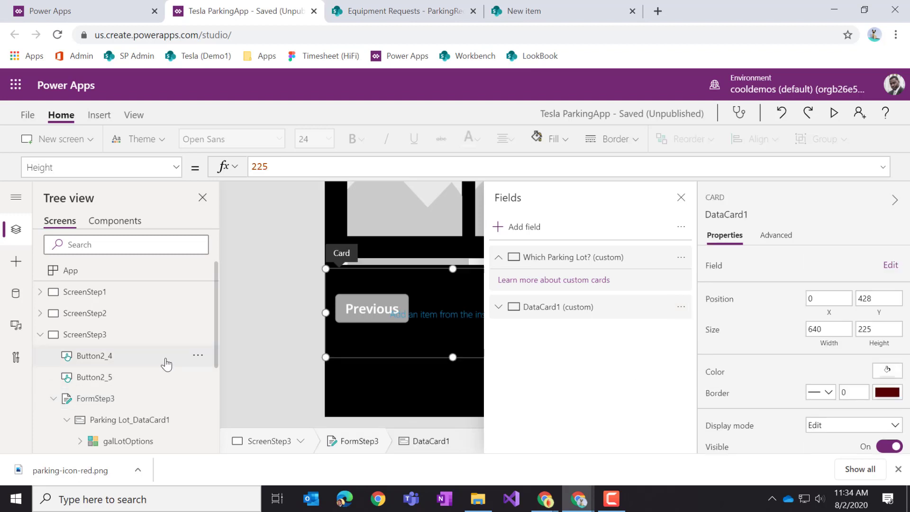
Rename the new custom card in FormStep3 as dcButtons.
{"action": "scroll", "coordinate": [166, 364], "scroll_direction": "down", "scroll_amount": 3}
{"action": "scroll", "coordinate": [166, 364], "scroll_direction": "down", "scroll_amount": 2}
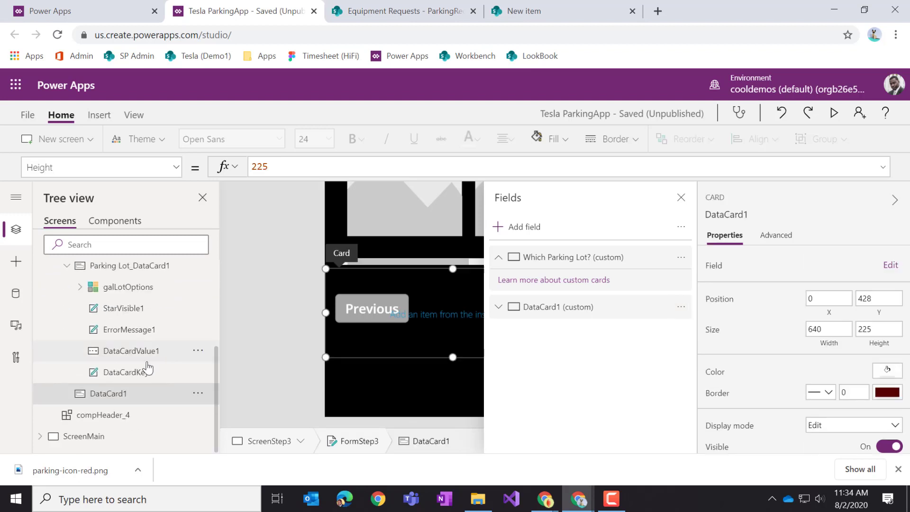
{"action": "left_click", "coordinate": [198, 392]}
{"action": "left_click", "coordinate": [232, 372]}
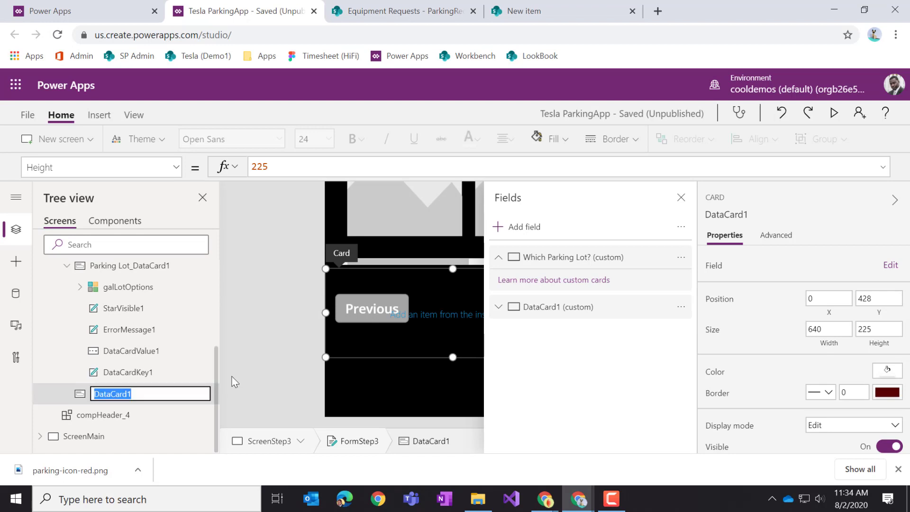
{"action": "type", "text": "dcButtons"}
{"action": "left_click", "coordinate": [243, 376]}
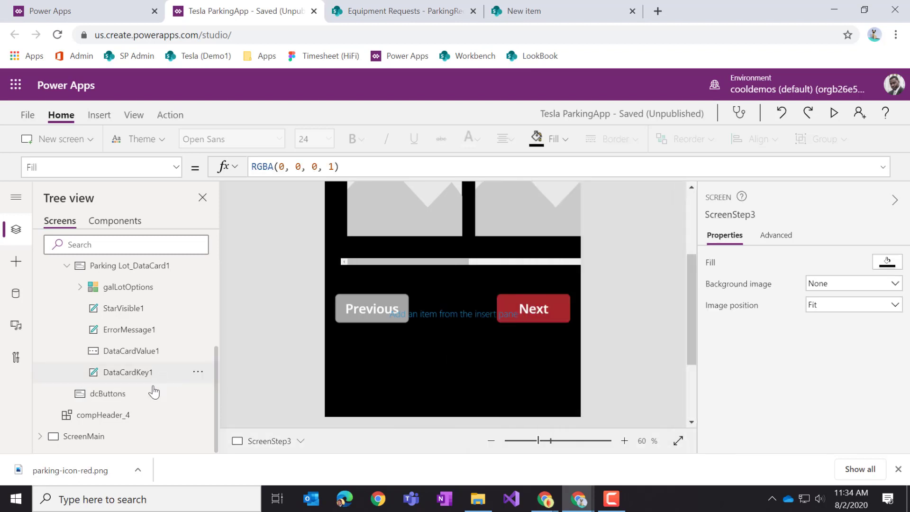
Cut the Previous and Next buttons, Button2_4 and Button2_5, from ScreenStep3 and paste them into the dcButtons card.
{"action": "scroll", "coordinate": [152, 380], "scroll_direction": "up", "scroll_amount": 1}
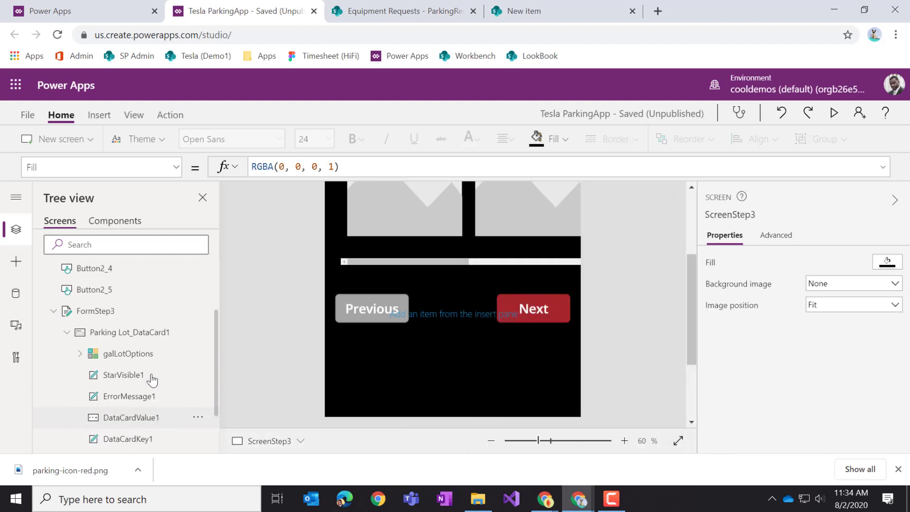
{"action": "left_click", "coordinate": [137, 290]}
{"action": "left_click", "coordinate": [143, 268], "text": "ctrl"}
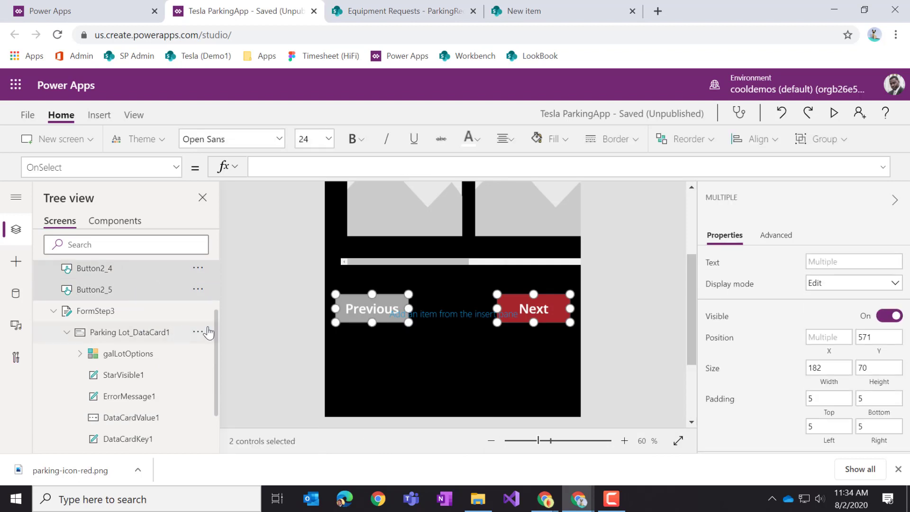
{"action": "left_click", "coordinate": [198, 290]}
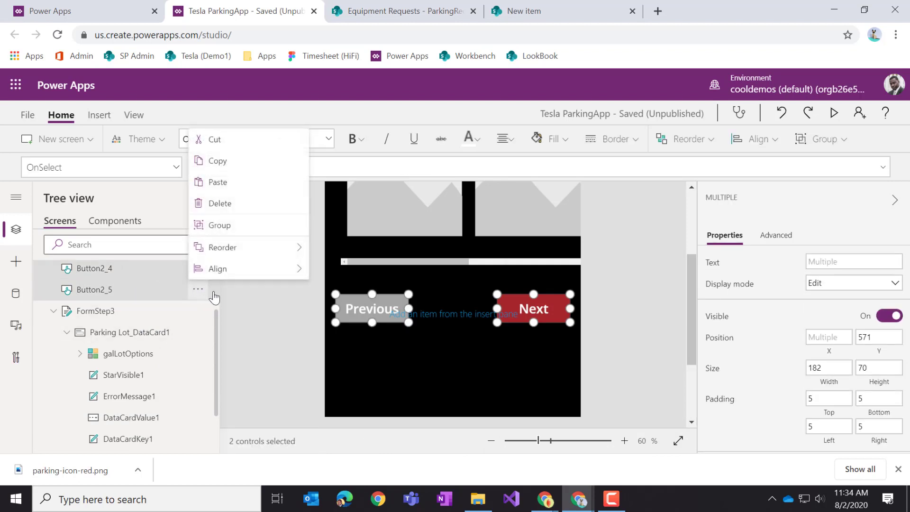
{"action": "left_click", "coordinate": [233, 140]}
{"action": "scroll", "coordinate": [171, 420], "scroll_direction": "down", "scroll_amount": 2}
{"action": "left_click", "coordinate": [197, 393]}
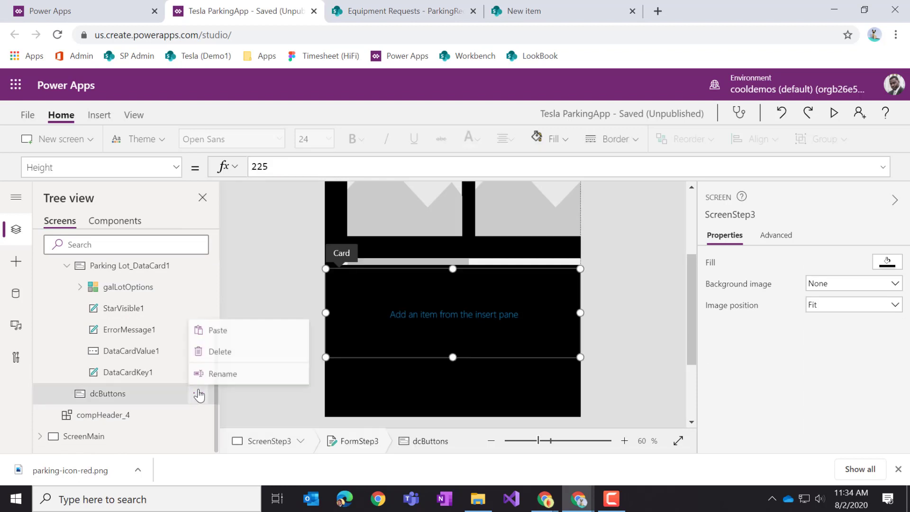
{"action": "left_click", "coordinate": [233, 332]}
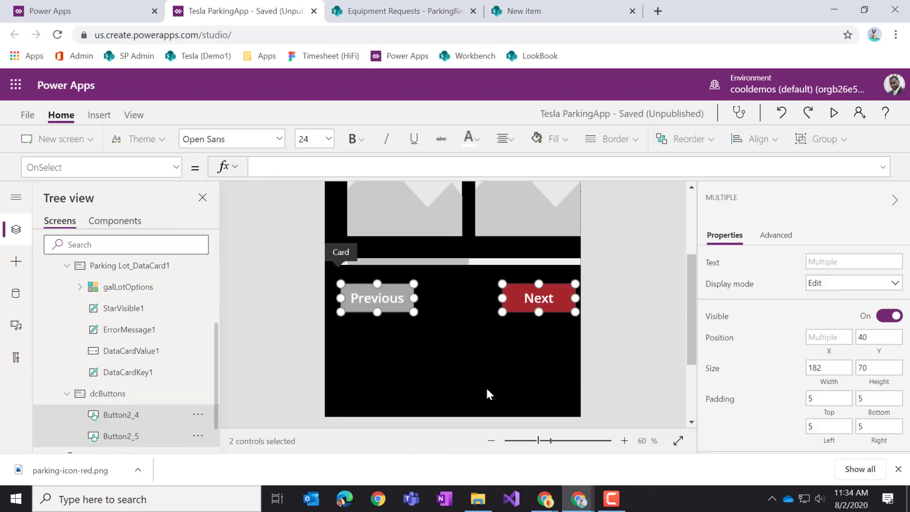
{"action": "left_click", "coordinate": [649, 299]}
Extend Parking Lot_DataCard1 downward to a height of about 674, pushing the Previous and Next buttons further down.
{"action": "scroll", "coordinate": [646, 317], "scroll_direction": "up", "scroll_amount": 2}
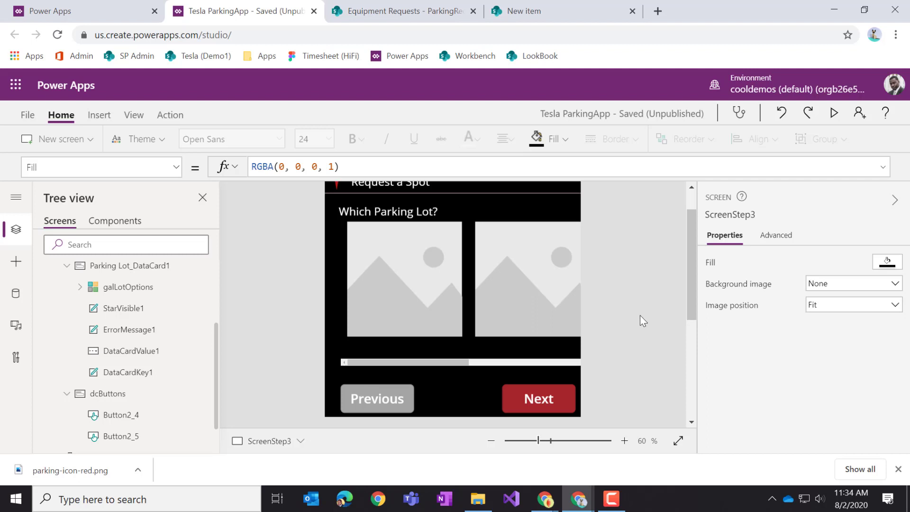
{"action": "scroll", "coordinate": [641, 318], "scroll_direction": "down", "scroll_amount": 2}
{"action": "left_click", "coordinate": [161, 266]}
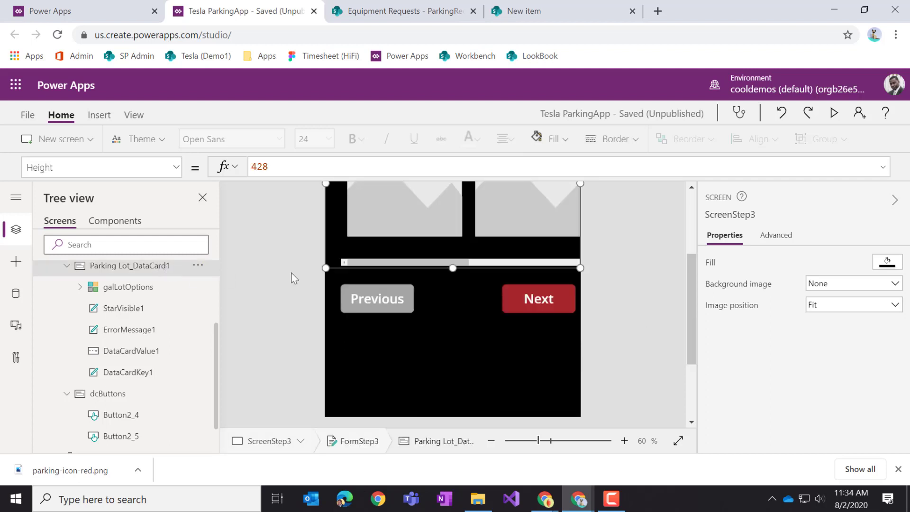
{"action": "left_click_drag", "start_coordinate": [452, 269], "coordinate": [467, 287]}
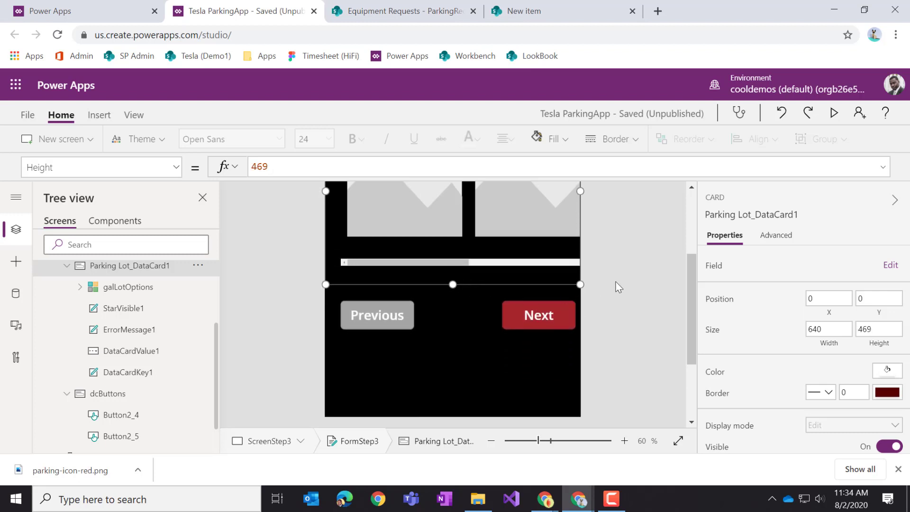
{"action": "scroll", "coordinate": [618, 286], "scroll_direction": "up", "scroll_amount": 3}
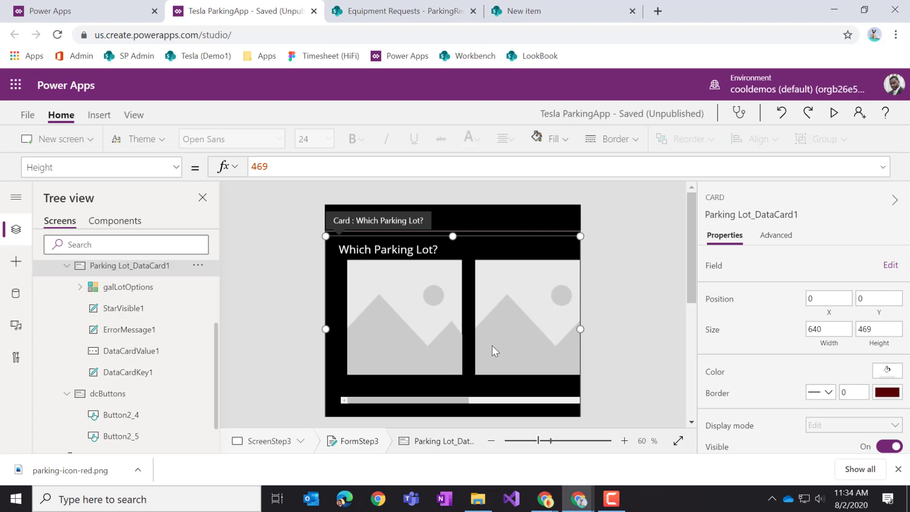
{"action": "scroll", "coordinate": [503, 332], "scroll_direction": "down", "scroll_amount": 2}
{"action": "left_click_drag", "start_coordinate": [452, 322], "coordinate": [452, 404]}
{"action": "scroll", "coordinate": [526, 354], "scroll_direction": "up", "scroll_amount": 2}
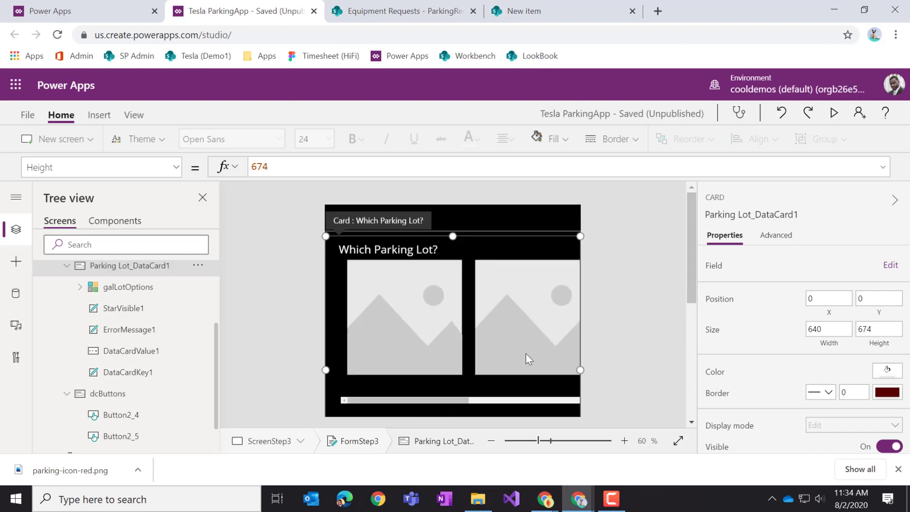
Stretch the galLotOptions gallery to a height of about 625 and fit it across the card at X 0 with width 640.
{"action": "left_click", "coordinate": [144, 288]}
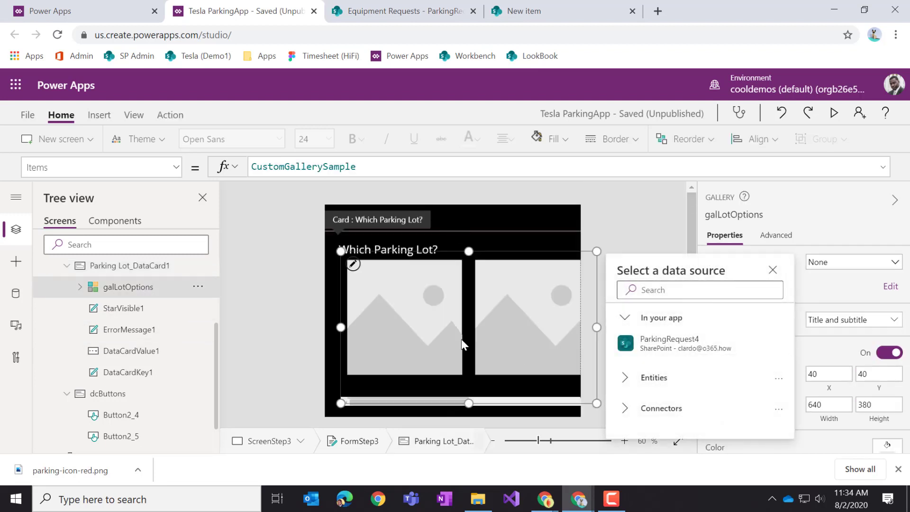
{"action": "scroll", "coordinate": [500, 332], "scroll_direction": "down", "scroll_amount": 2}
{"action": "left_click_drag", "start_coordinate": [465, 303], "coordinate": [459, 402]}
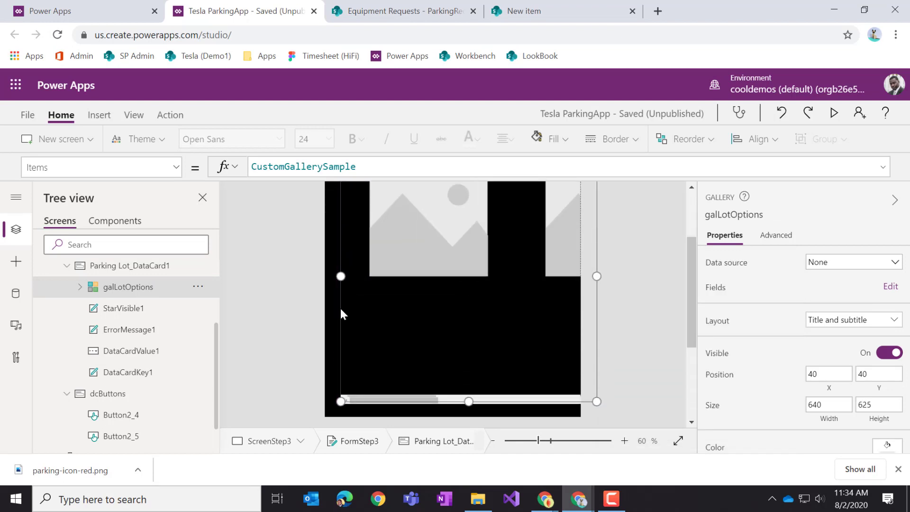
{"action": "left_click", "coordinate": [493, 441]}
{"action": "left_click", "coordinate": [493, 441]}
{"action": "left_click", "coordinate": [493, 441]}
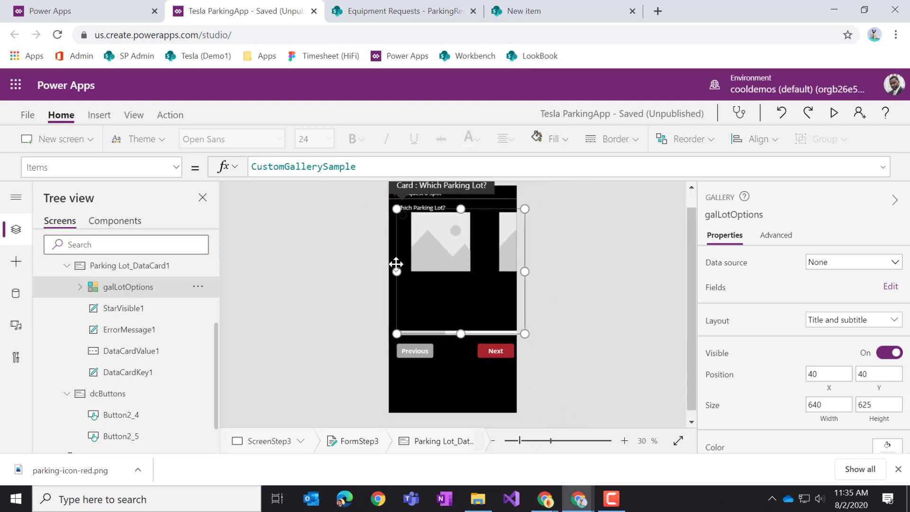
{"action": "left_click_drag", "start_coordinate": [396, 265], "coordinate": [388, 271]}
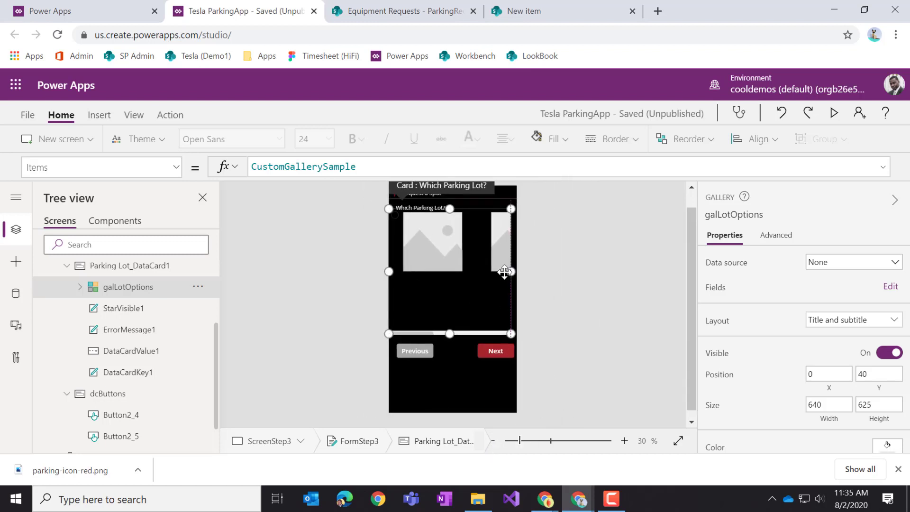
{"action": "left_click_drag", "start_coordinate": [510, 271], "coordinate": [517, 271]}
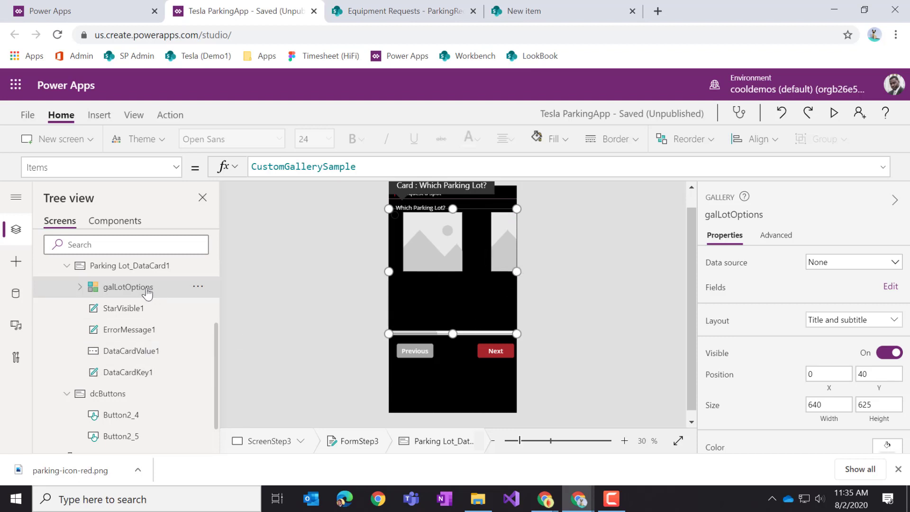
Examine the Items property of galLotOptions and of the hidden DataCardValue1 combo box in Parking Lot_DataCard1.
{"action": "left_click", "coordinate": [335, 166]}
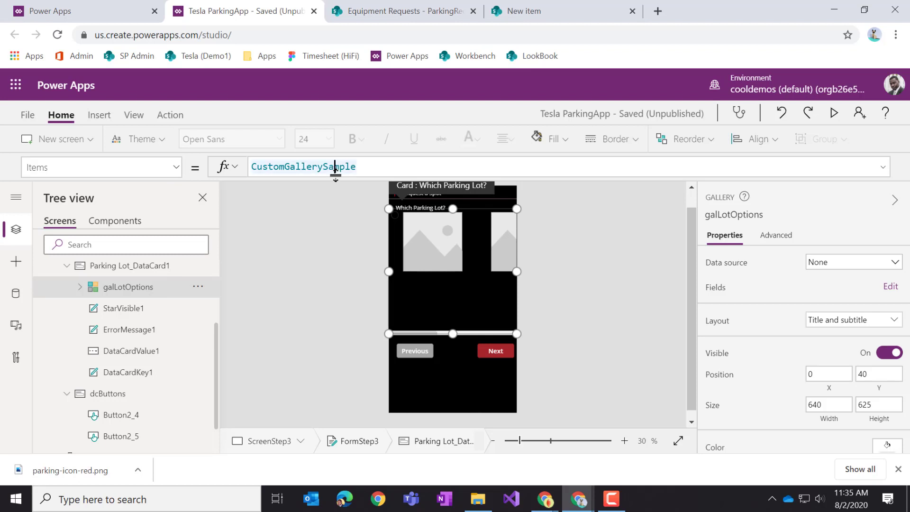
{"action": "left_click", "coordinate": [135, 267]}
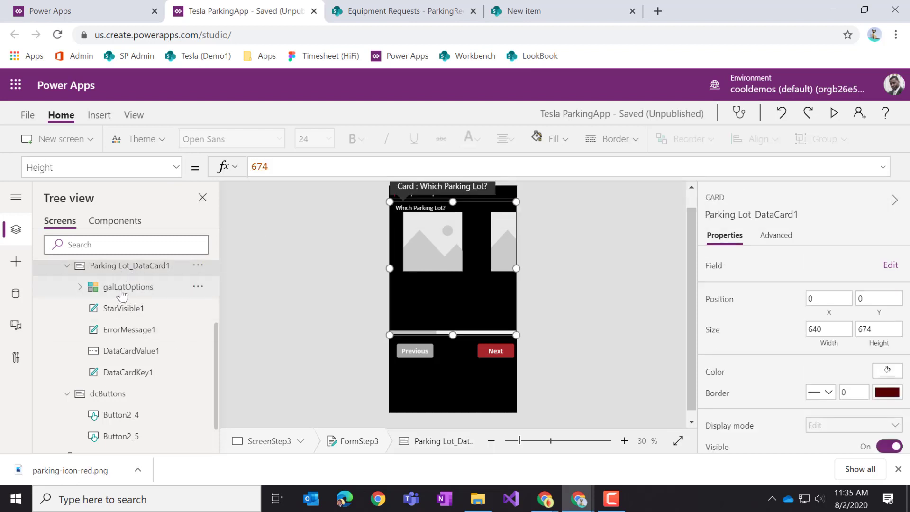
{"action": "left_click", "coordinate": [143, 293]}
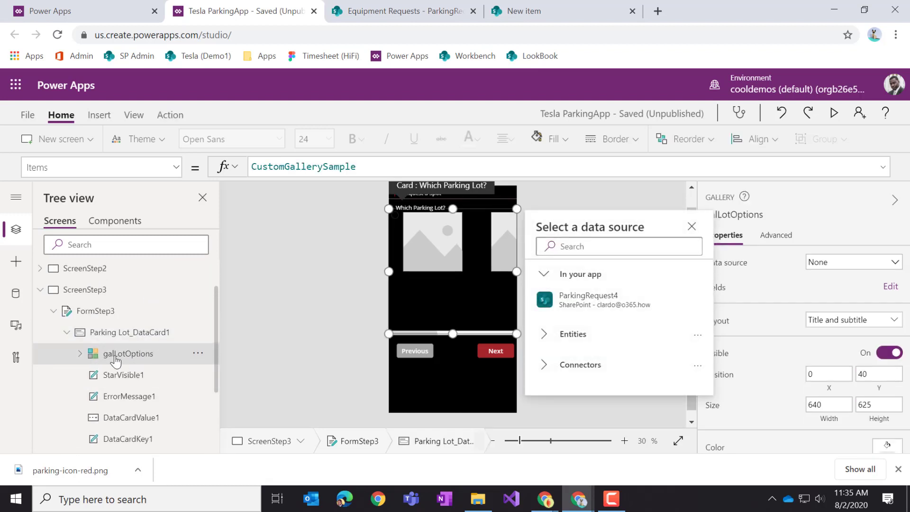
{"action": "left_click", "coordinate": [136, 339]}
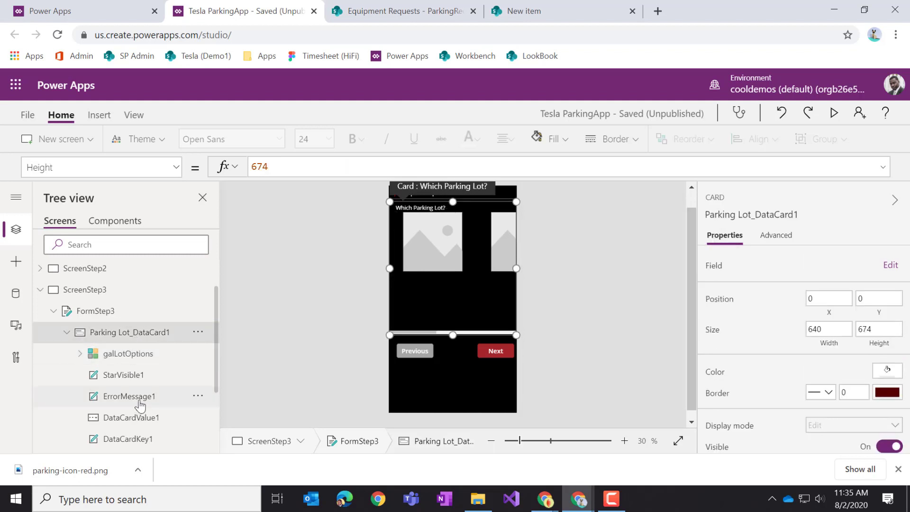
{"action": "left_click", "coordinate": [131, 418]}
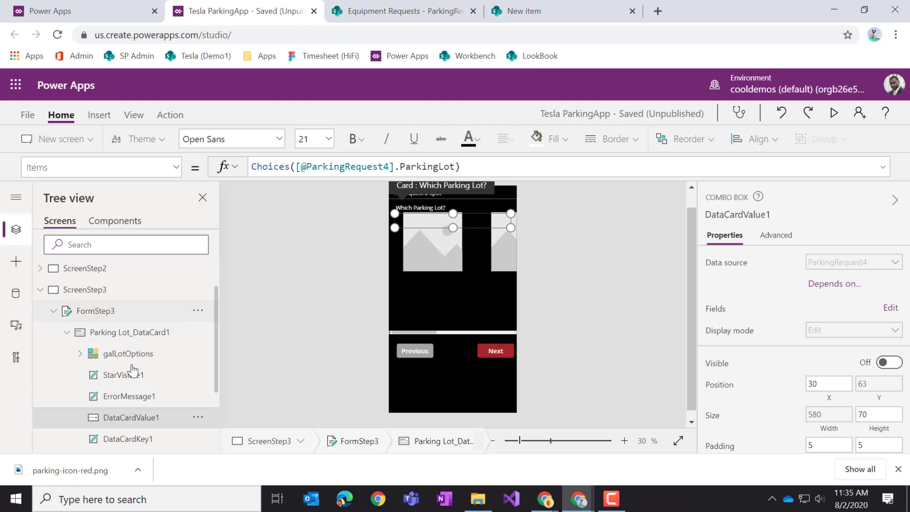
{"action": "left_click", "coordinate": [176, 169]}
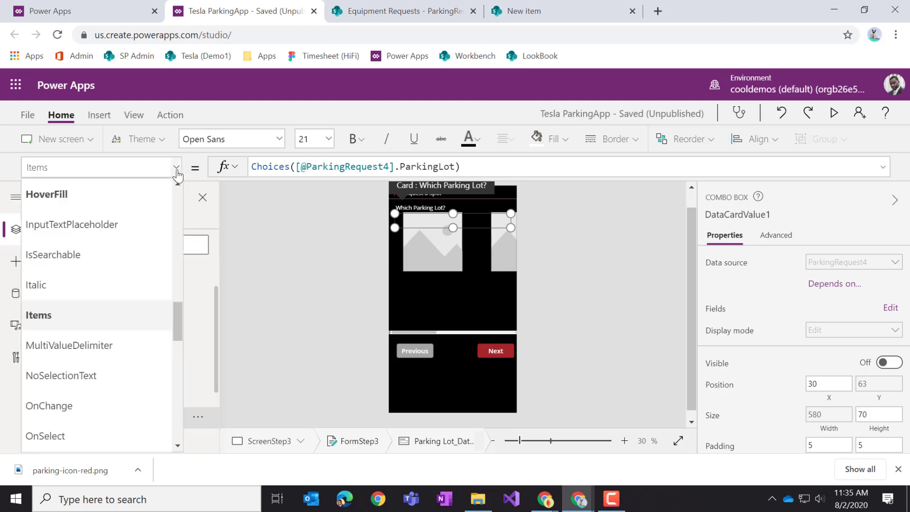
{"action": "left_click", "coordinate": [264, 351]}
{"action": "left_click", "coordinate": [142, 426]}
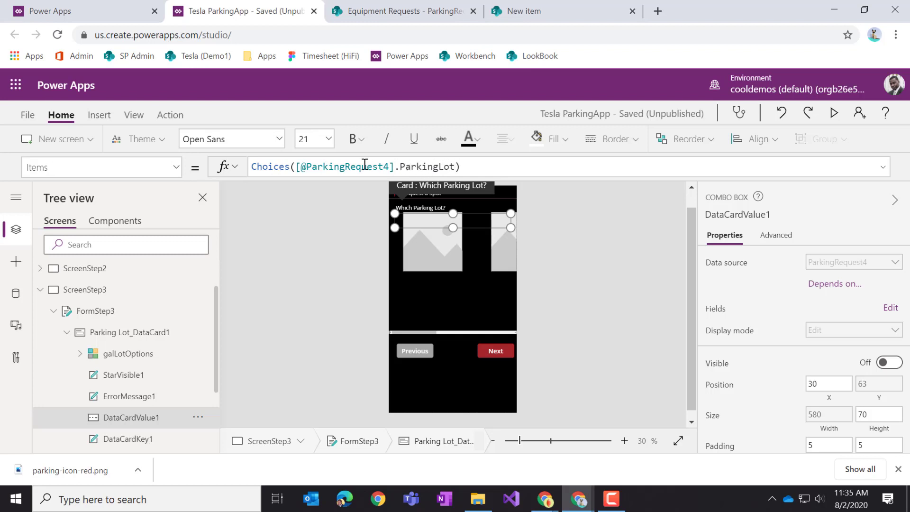
{"action": "left_click_drag", "start_coordinate": [492, 169], "coordinate": [254, 167]}
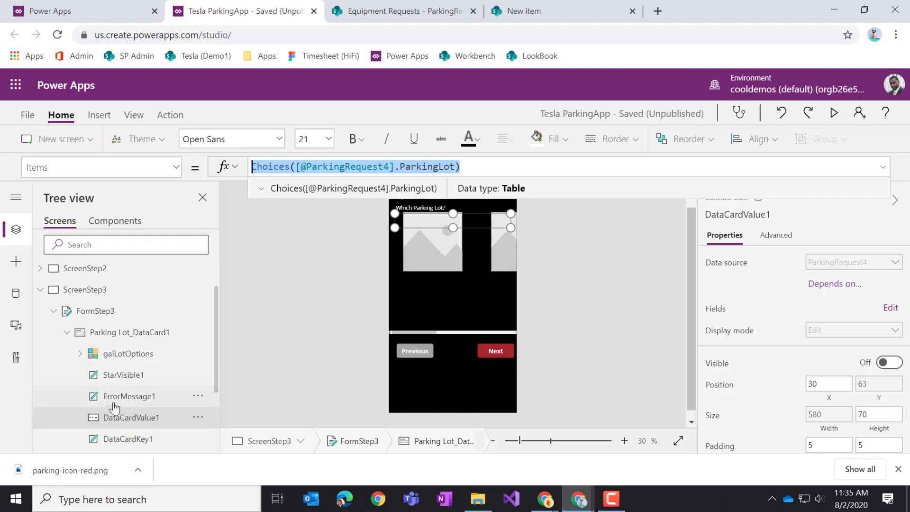
{"action": "left_click", "coordinate": [137, 355]}
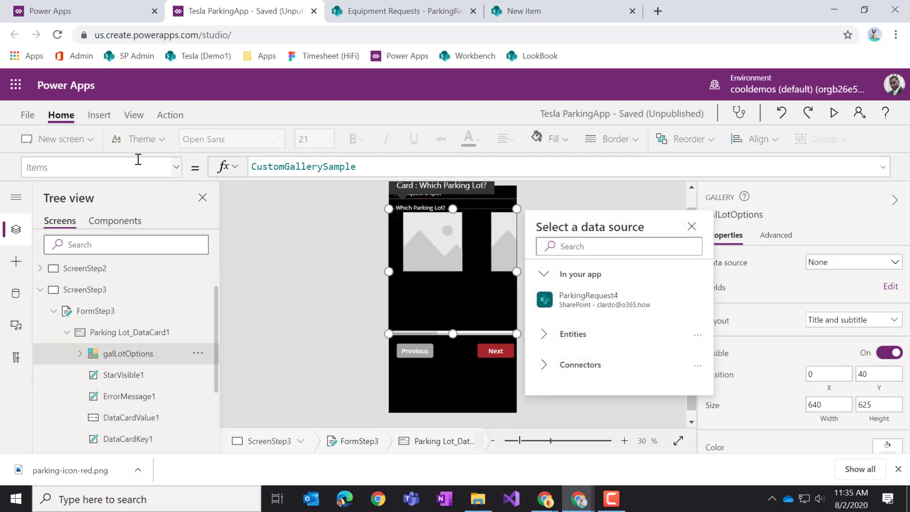
{"action": "left_click", "coordinate": [304, 170]}
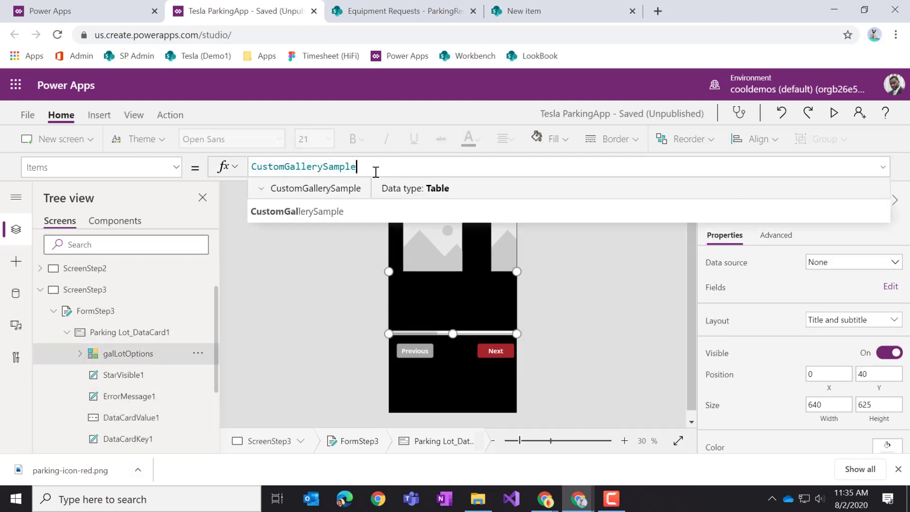
{"action": "left_click_drag", "start_coordinate": [373, 173], "coordinate": [255, 167]}
{"action": "key", "text": "ctrl+v"}
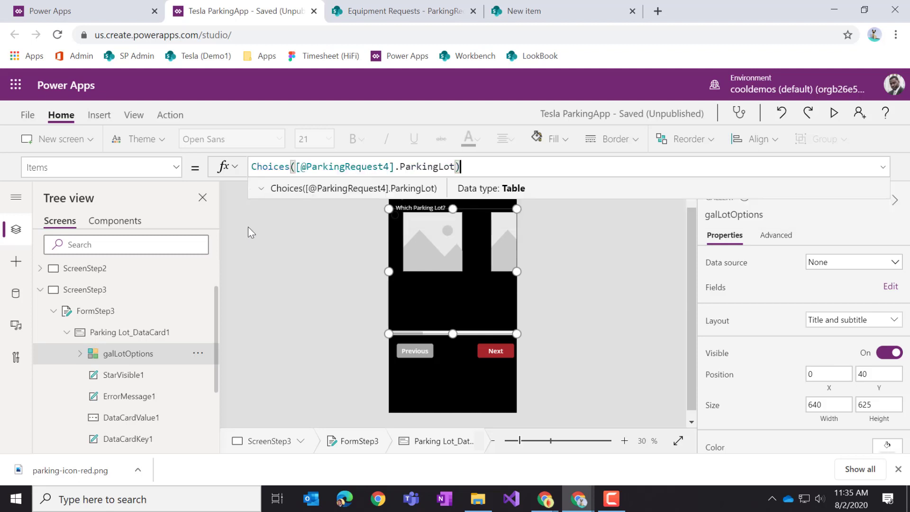
{"action": "left_click", "coordinate": [306, 261]}
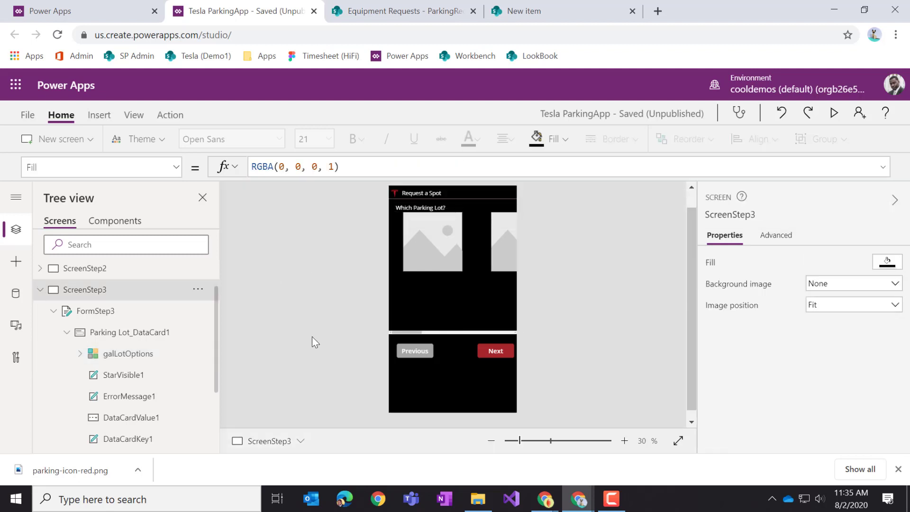
{"action": "left_click", "coordinate": [141, 355]}
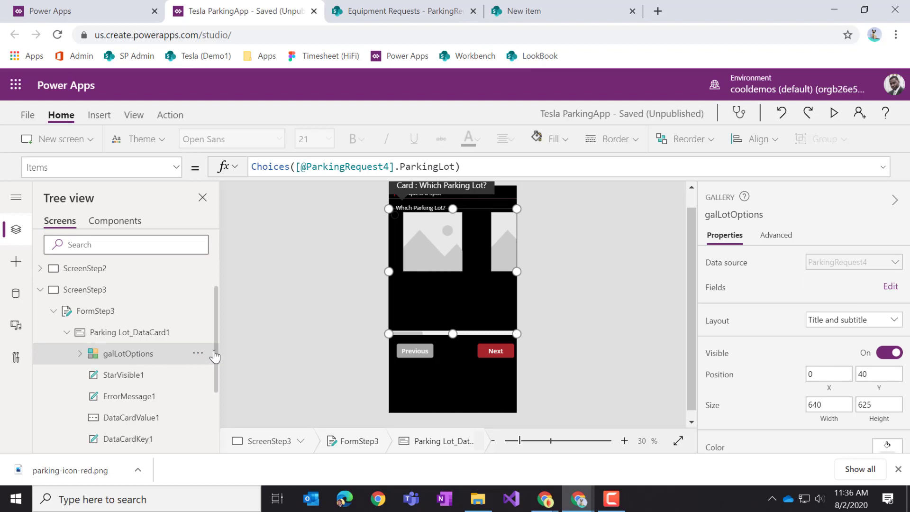
Set the font color of the Subtitle1 label in galLotOptions to white.
{"action": "left_click", "coordinate": [441, 255]}
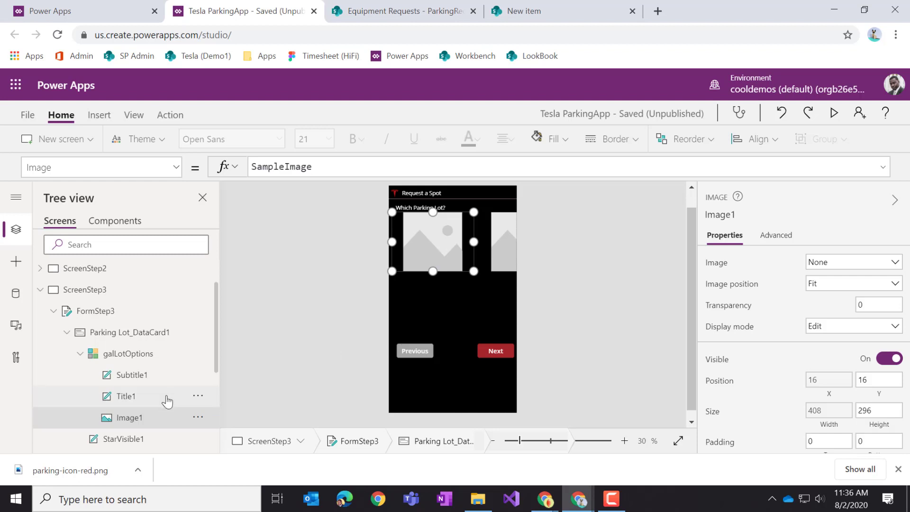
{"action": "left_click", "coordinate": [145, 398]}
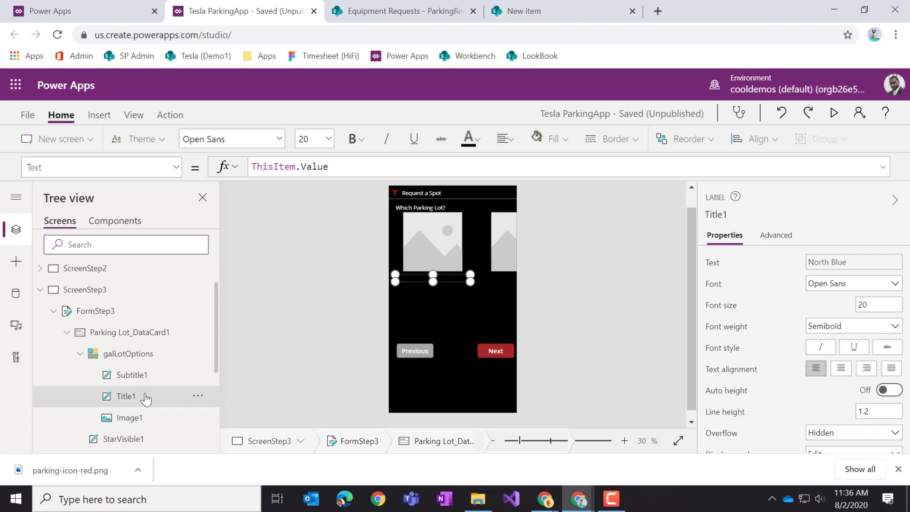
{"action": "left_click", "coordinate": [148, 382]}
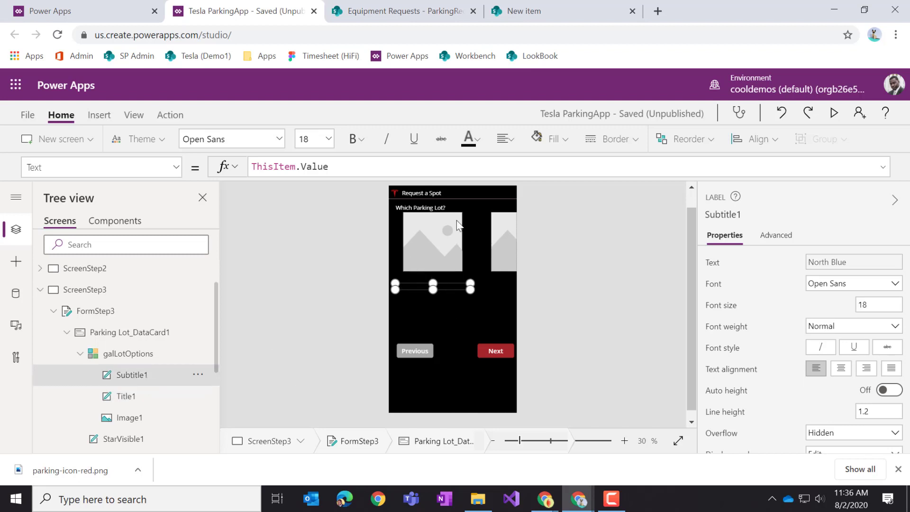
{"action": "left_click", "coordinate": [476, 142]}
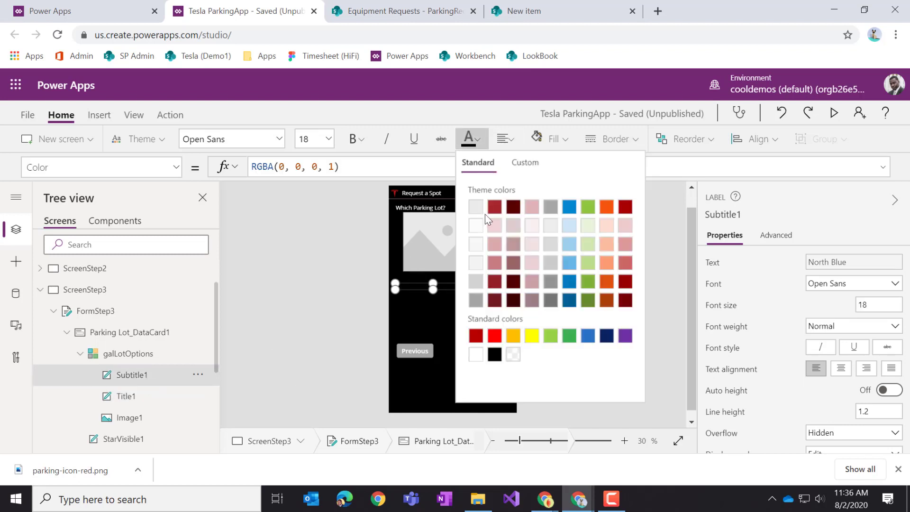
{"action": "left_click", "coordinate": [475, 354]}
Set the font color of the Title1 label in galLotOptions to white.
{"action": "left_click", "coordinate": [142, 401]}
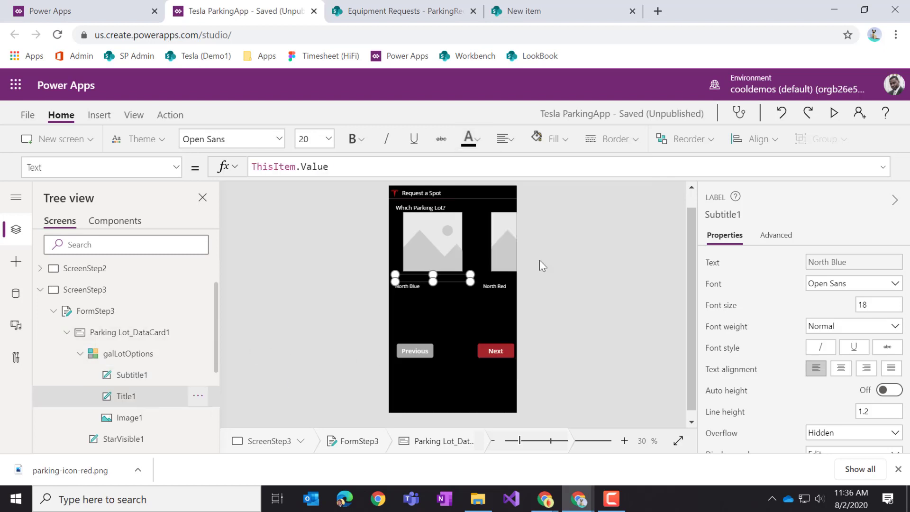
{"action": "left_click", "coordinate": [469, 139]}
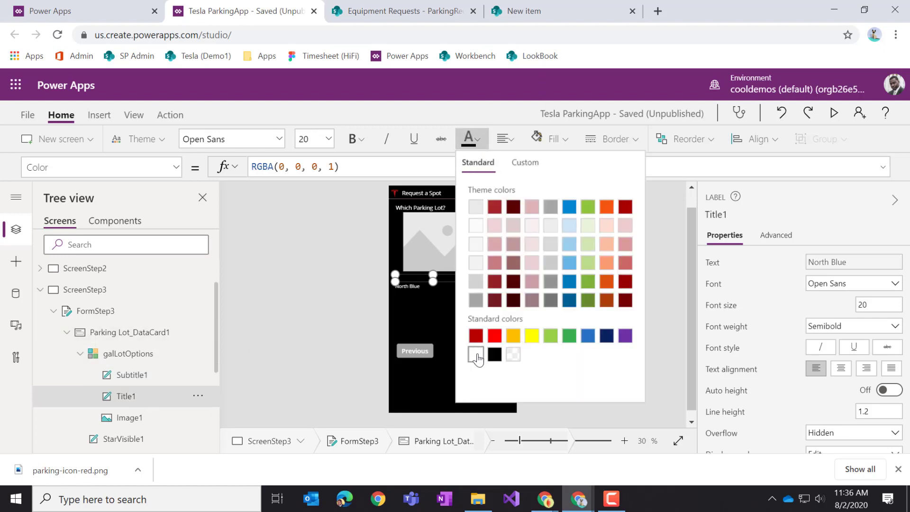
{"action": "left_click", "coordinate": [475, 354]}
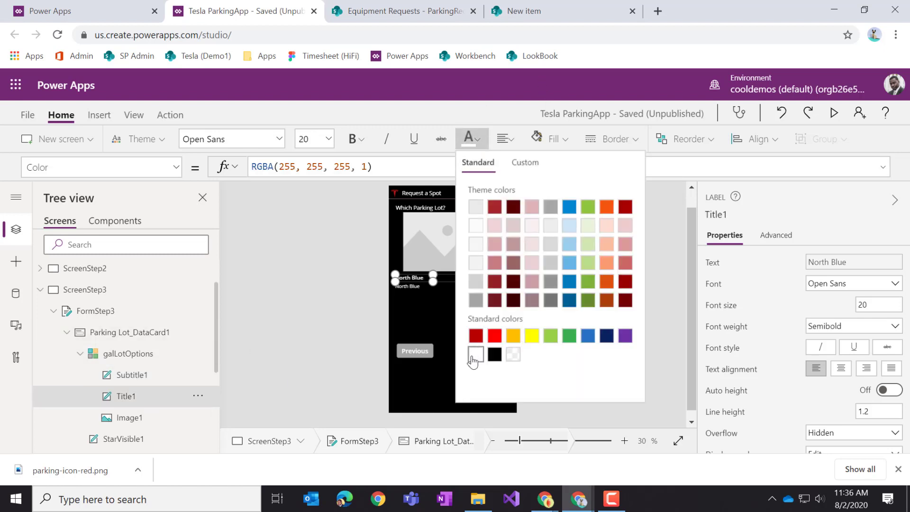
{"action": "left_click", "coordinate": [347, 311]}
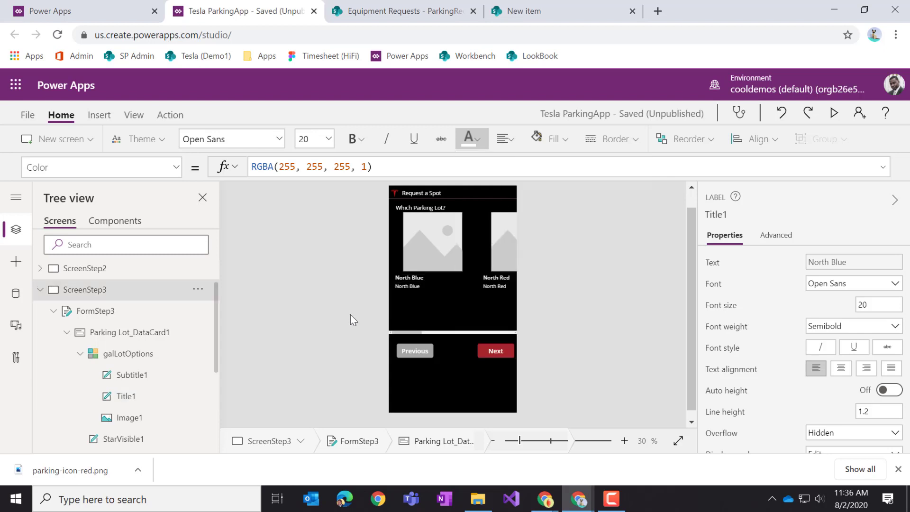
Examine the galLotOptions template up close, comparing which elements Title1, Subtitle1 and Image1 represent.
{"action": "left_click", "coordinate": [429, 332]}
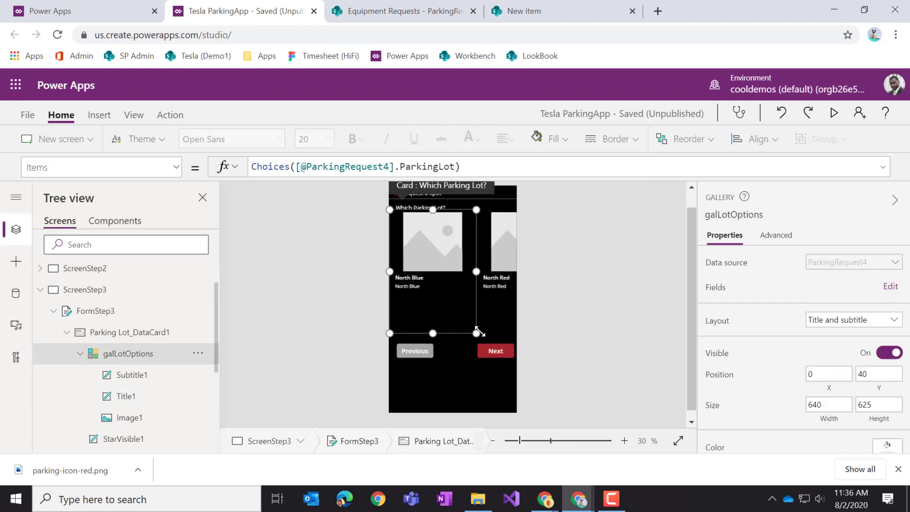
{"action": "left_click", "coordinate": [624, 441]}
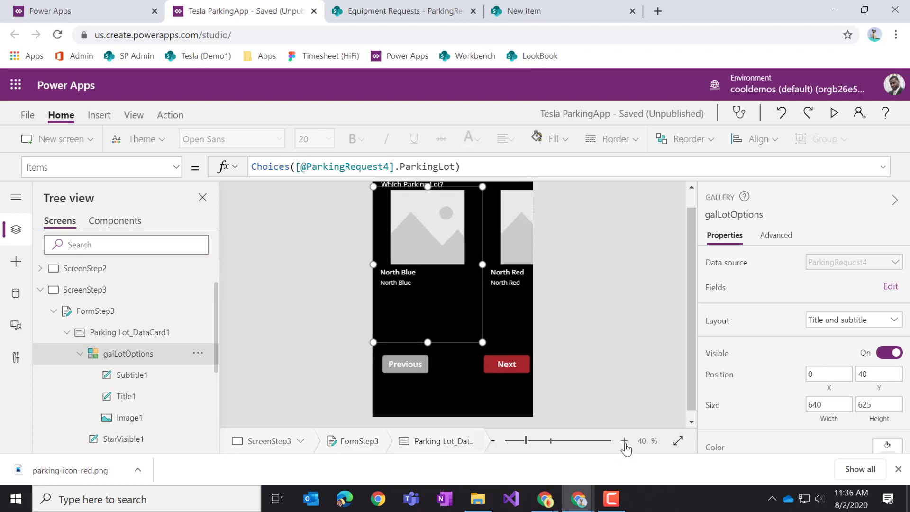
{"action": "left_click", "coordinate": [625, 441]}
{"action": "left_click", "coordinate": [624, 441]}
{"action": "left_click", "coordinate": [159, 354]}
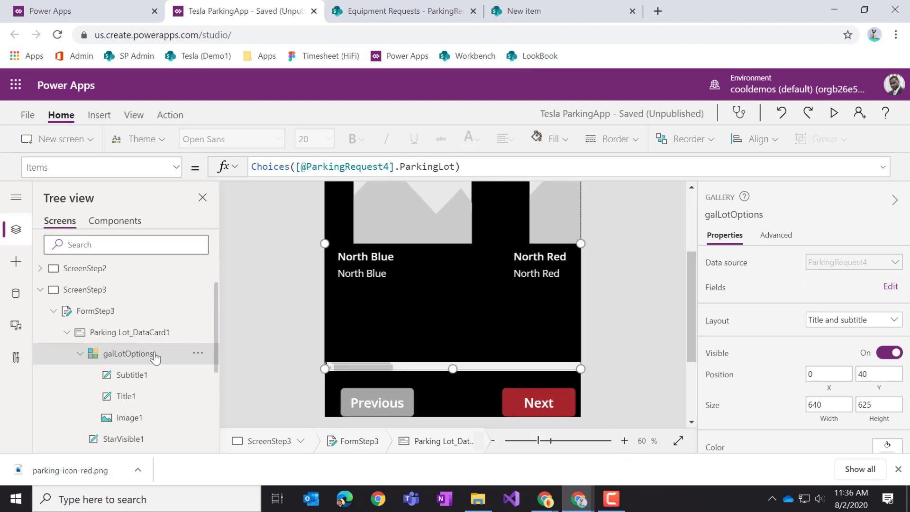
{"action": "mouse_move", "coordinate": [377, 365]}
{"action": "left_mouse_down"}
{"action": "mouse_move", "coordinate": [568, 376]}
{"action": "mouse_move", "coordinate": [374, 371]}
{"action": "left_mouse_up"}
{"action": "left_click", "coordinate": [149, 398]}
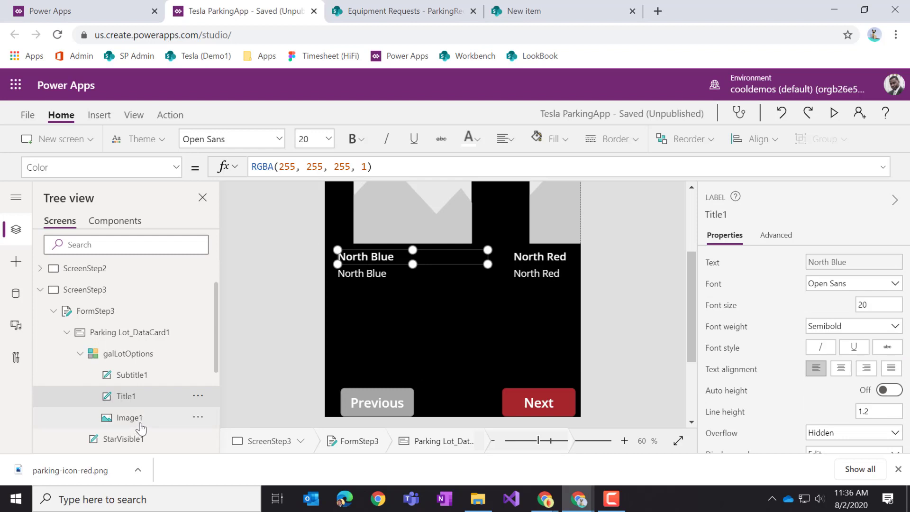
{"action": "left_click", "coordinate": [142, 422]}
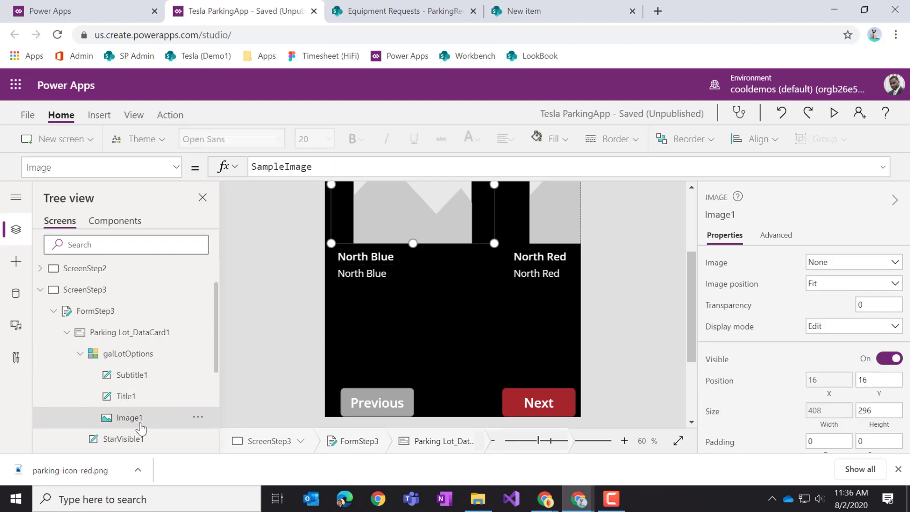
{"action": "left_click", "coordinate": [137, 398]}
{"action": "left_click", "coordinate": [150, 362]}
{"action": "left_click", "coordinate": [147, 382]}
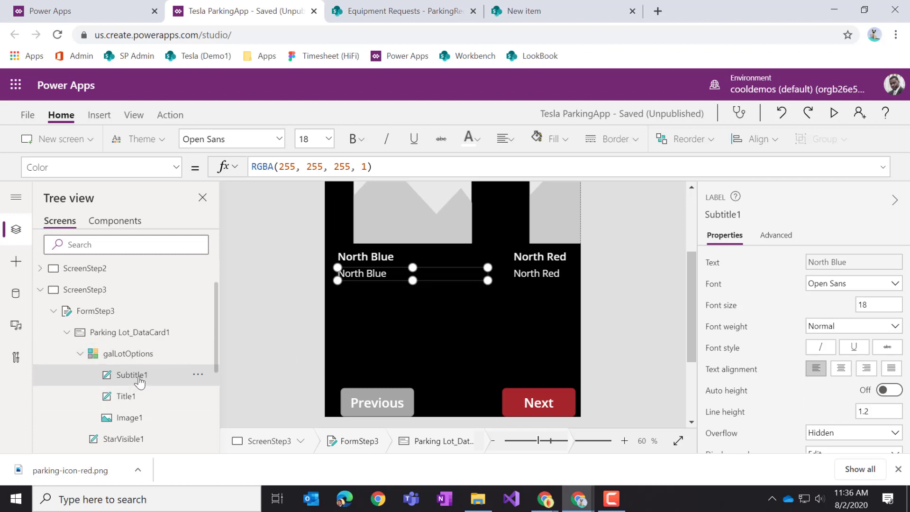
{"action": "left_click", "coordinate": [137, 401]}
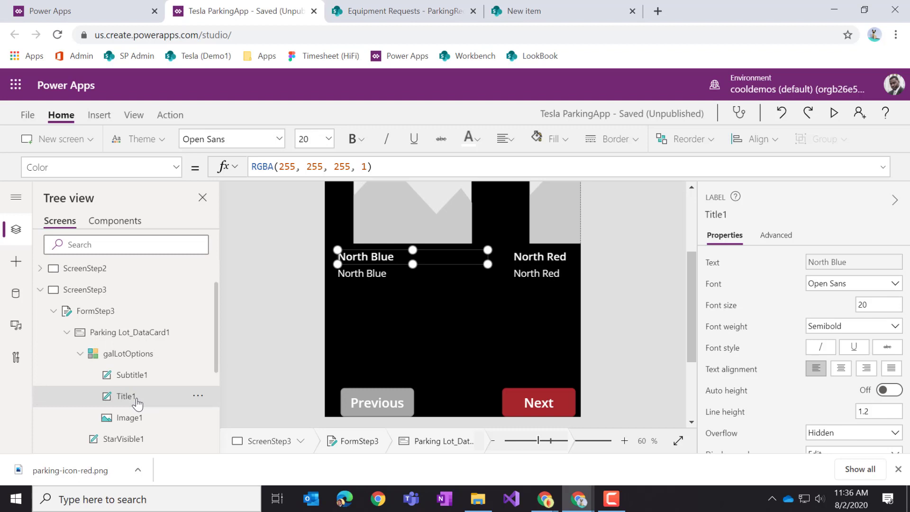
{"action": "left_click", "coordinate": [143, 376]}
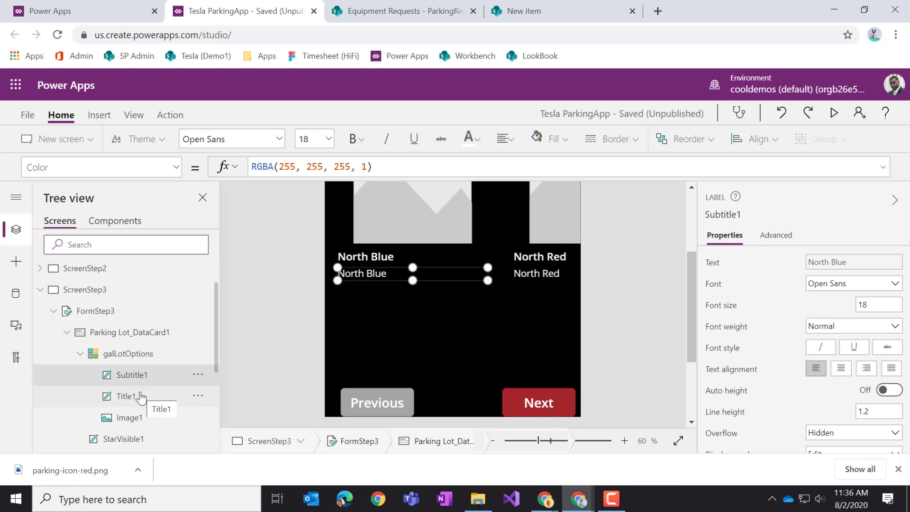
{"action": "left_click", "coordinate": [138, 397]}
Delete the Subtitle1 label from the galLotOptions gallery.
{"action": "left_click", "coordinate": [138, 375]}
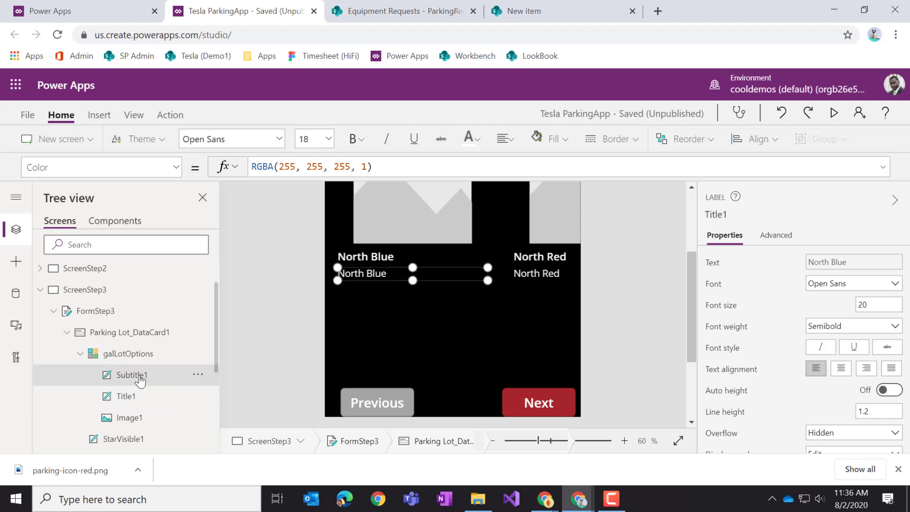
{"action": "left_click", "coordinate": [197, 376]}
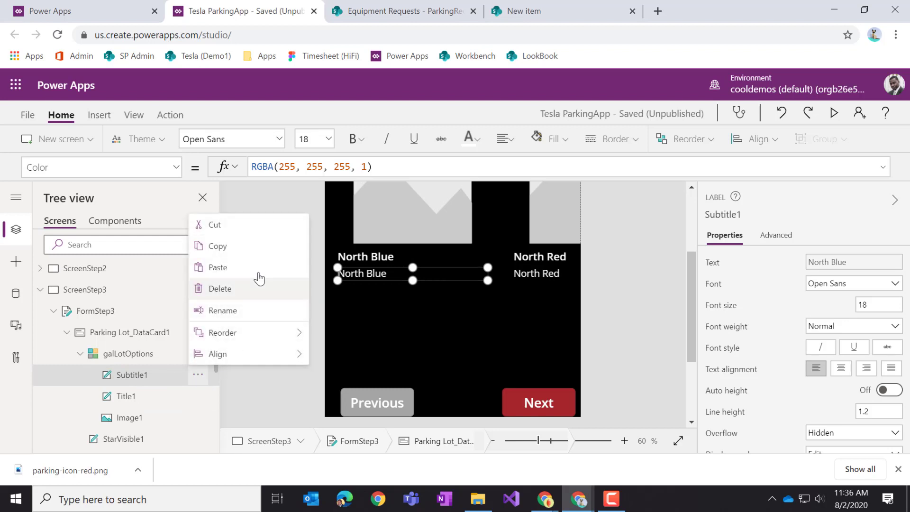
{"action": "left_click", "coordinate": [230, 294]}
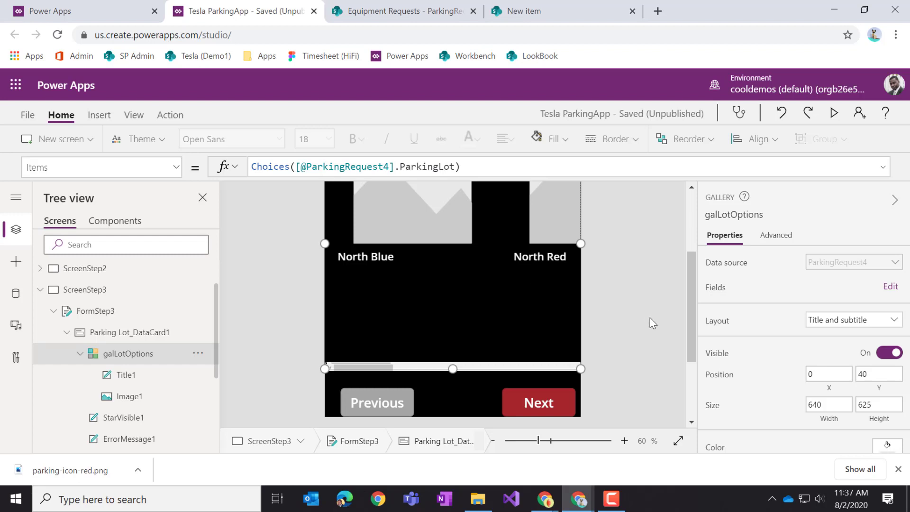
Set the wrap count of galLotOptions to 2 and check the resulting two-row layout.
{"action": "mouse_move", "coordinate": [689, 303]}
{"action": "left_mouse_down"}
{"action": "mouse_move", "coordinate": [687, 265]}
{"action": "mouse_move", "coordinate": [686, 287]}
{"action": "left_mouse_up"}
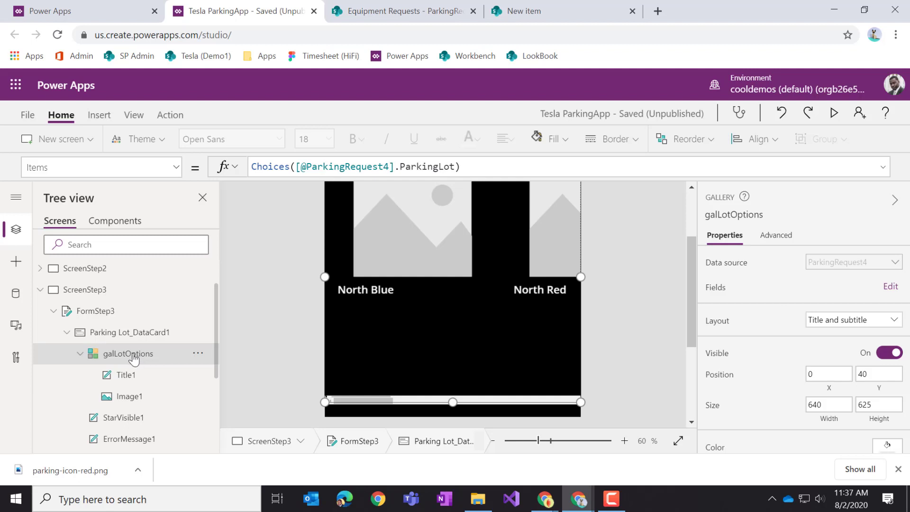
{"action": "scroll", "coordinate": [792, 367], "scroll_direction": "down", "scroll_amount": 3}
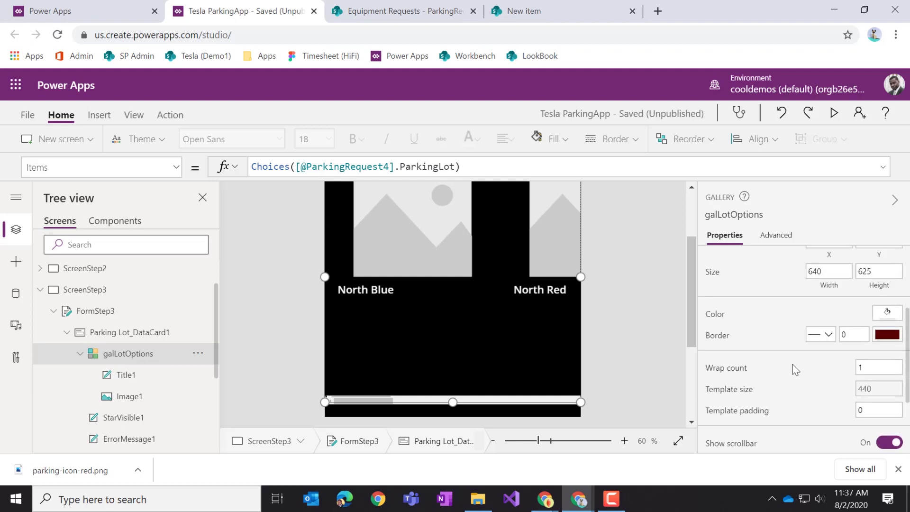
{"action": "scroll", "coordinate": [793, 365], "scroll_direction": "down", "scroll_amount": 2}
{"action": "left_click", "coordinate": [870, 301]}
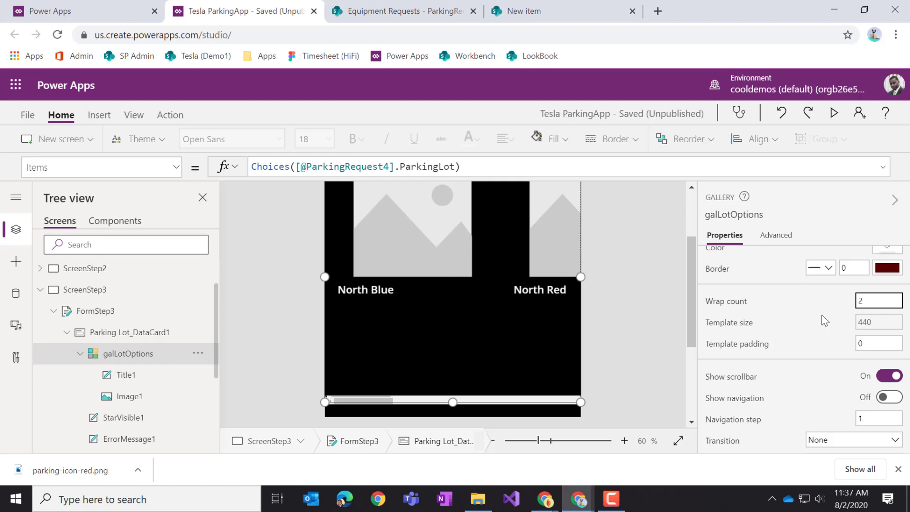
{"action": "scroll", "coordinate": [550, 311], "scroll_direction": "up", "scroll_amount": 2}
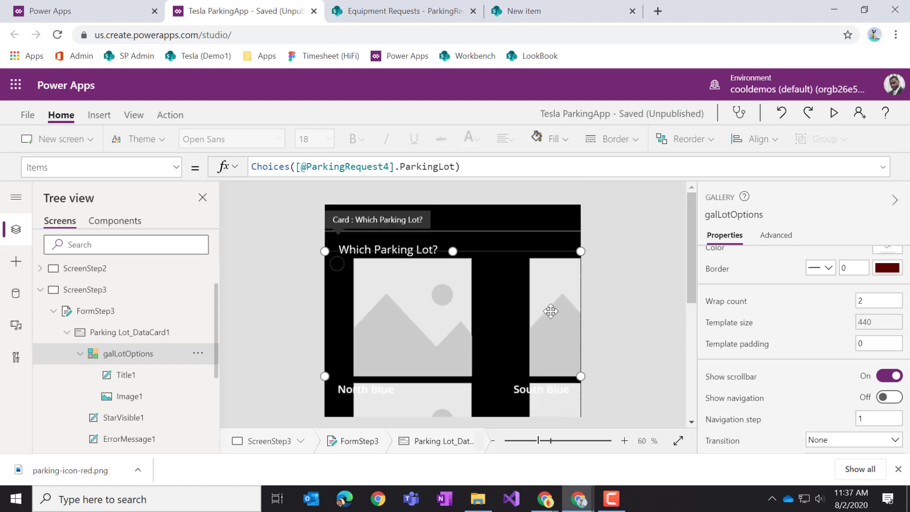
{"action": "scroll", "coordinate": [468, 335], "scroll_direction": "down", "scroll_amount": 2}
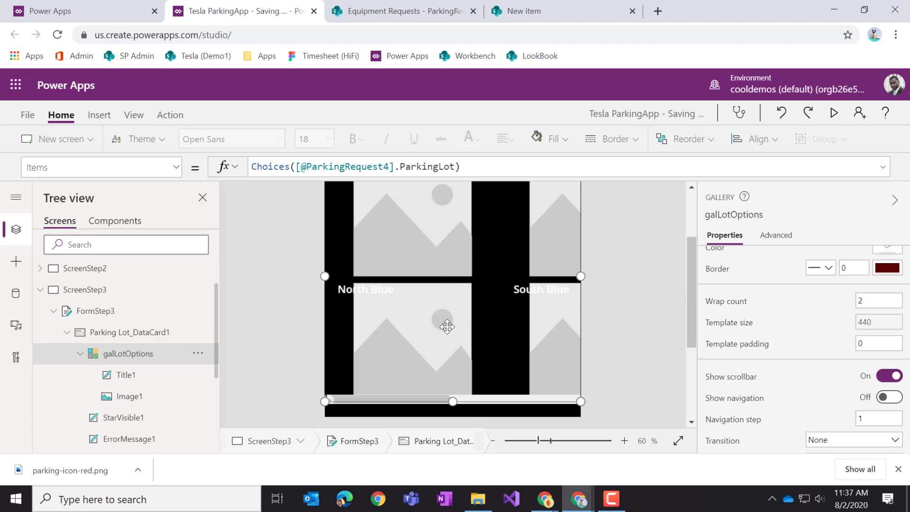
{"action": "scroll", "coordinate": [446, 325], "scroll_direction": "up", "scroll_amount": 2}
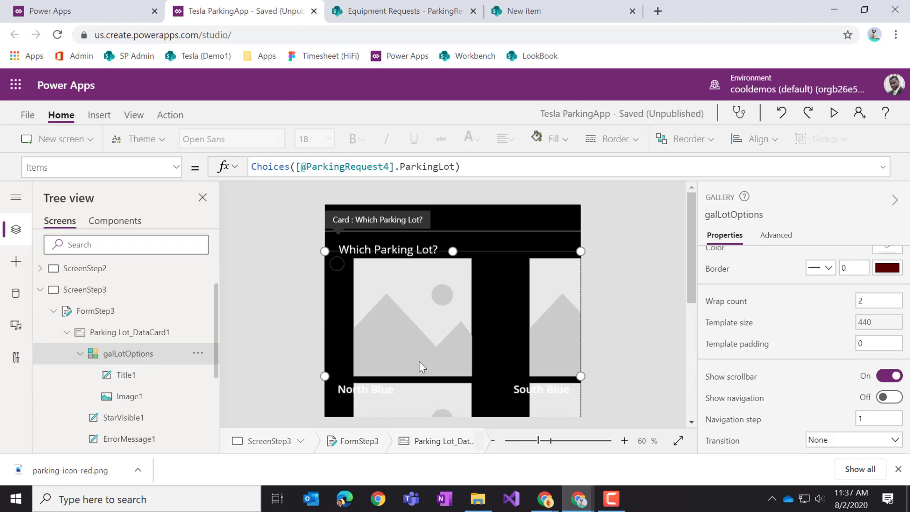
Shrink Image1 in the galLotOptions template to about half its width and height.
{"action": "left_click", "coordinate": [420, 348]}
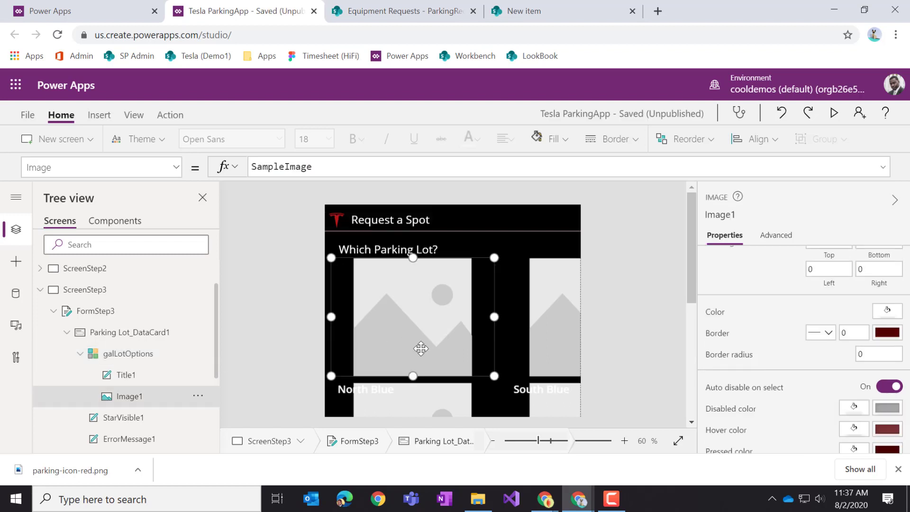
{"action": "left_click_drag", "start_coordinate": [493, 376], "coordinate": [410, 315]}
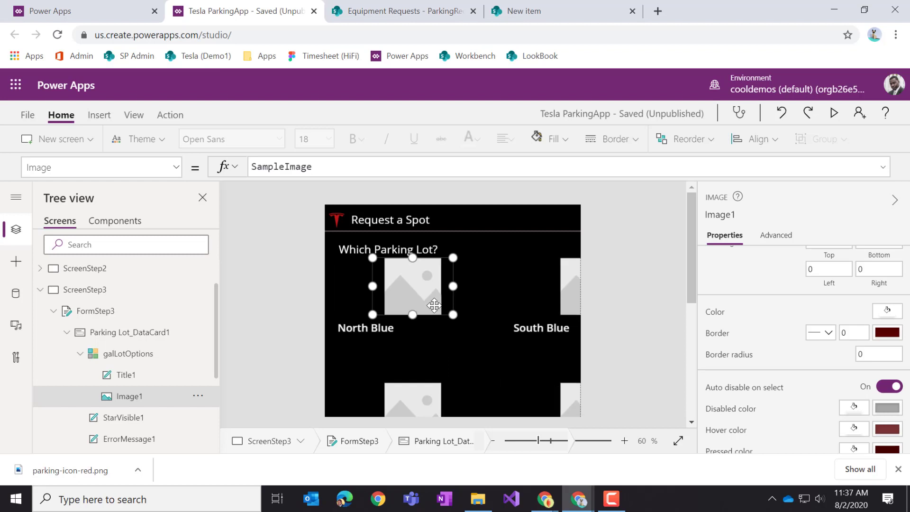
{"action": "left_click", "coordinate": [428, 327]}
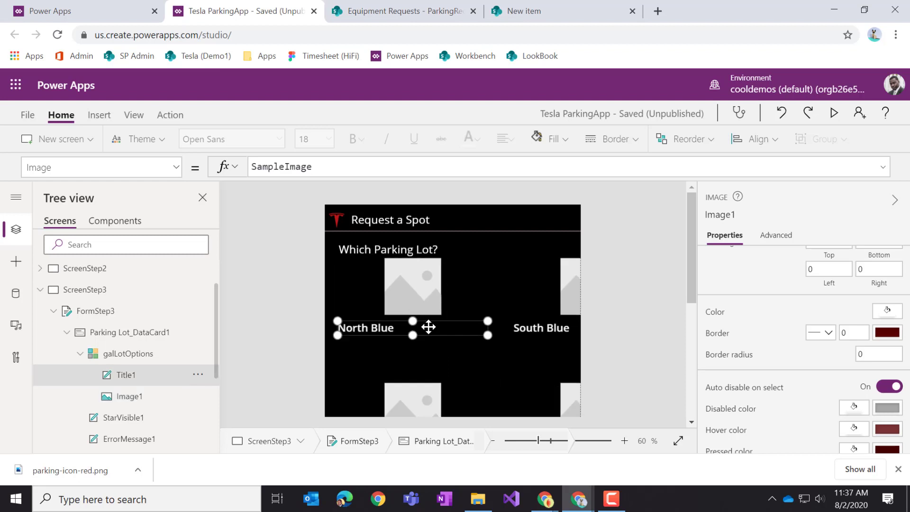
Reduce the galLotOptions template to a size of 230 and shorten it to end just below the Title1 label.
{"action": "left_click", "coordinate": [456, 302]}
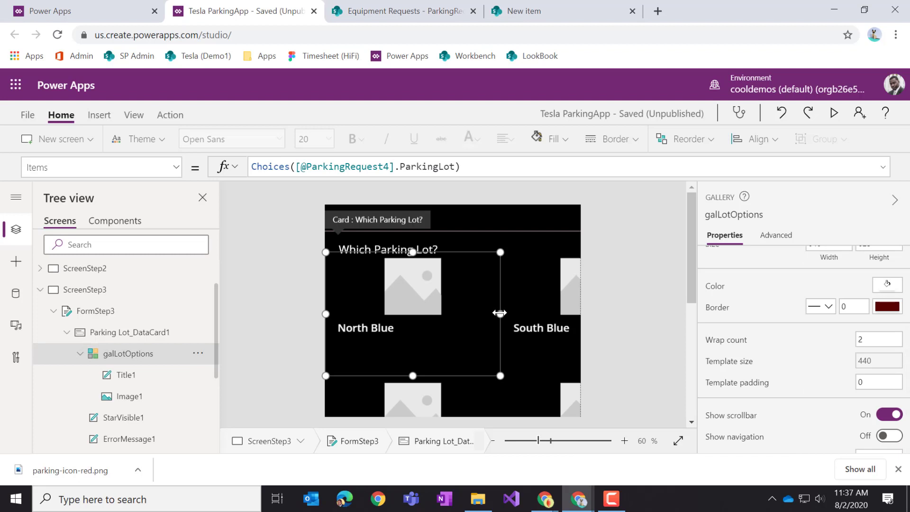
{"action": "left_click_drag", "start_coordinate": [500, 313], "coordinate": [426, 306]}
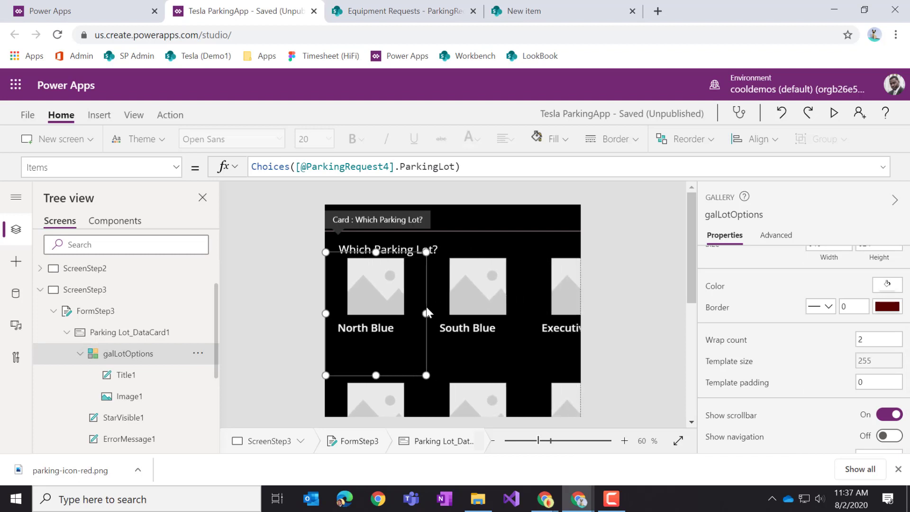
{"action": "left_click_drag", "start_coordinate": [425, 375], "coordinate": [418, 347]}
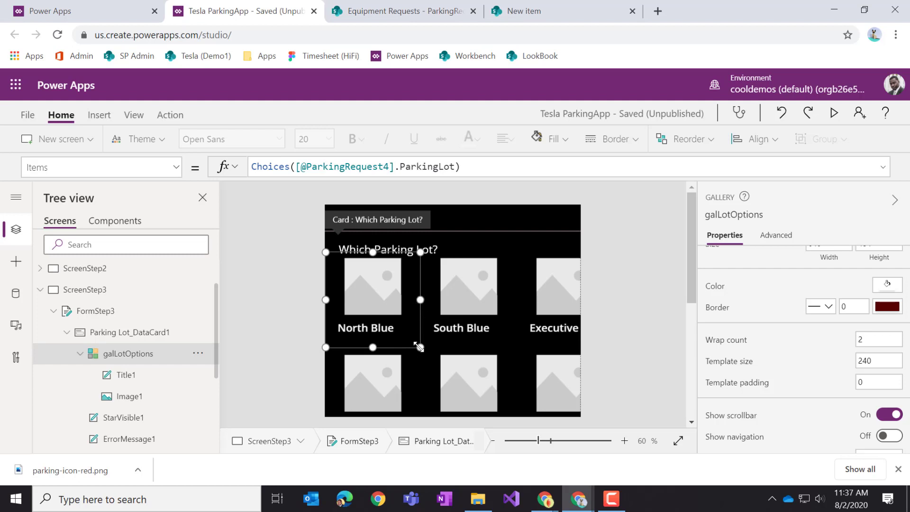
{"action": "left_click_drag", "start_coordinate": [419, 347], "coordinate": [417, 344]}
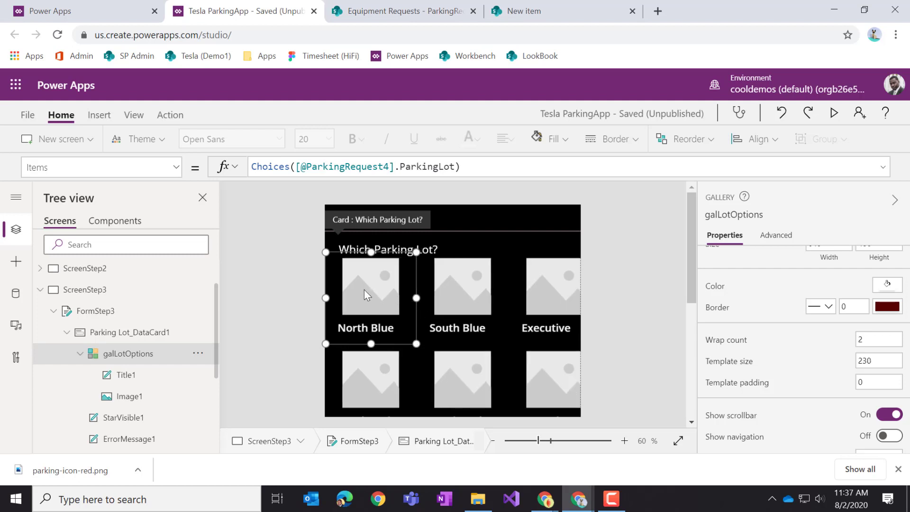
Align Image1 to the horizontal center of the galLotOptions template.
{"action": "left_click", "coordinate": [377, 319]}
{"action": "left_click", "coordinate": [378, 331]}
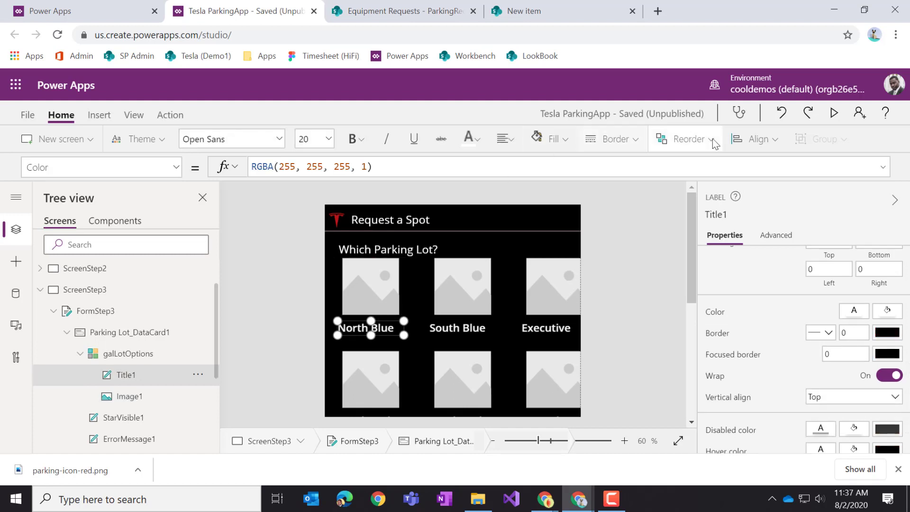
{"action": "left_click", "coordinate": [761, 144]}
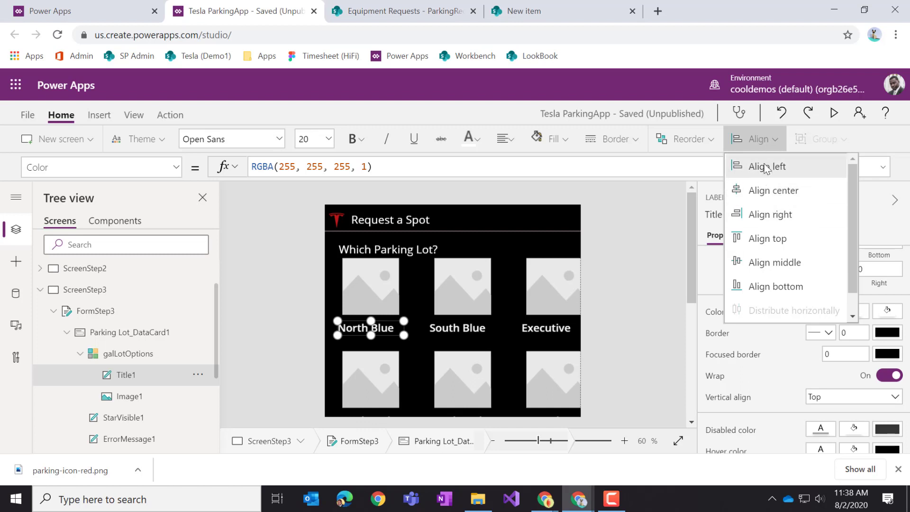
{"action": "left_click", "coordinate": [387, 298]}
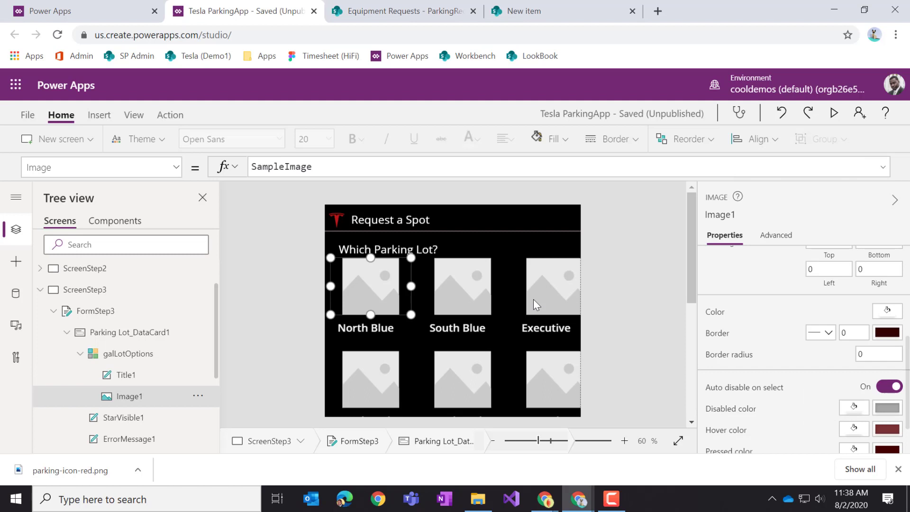
{"action": "left_click", "coordinate": [759, 143]}
{"action": "left_click", "coordinate": [773, 190]}
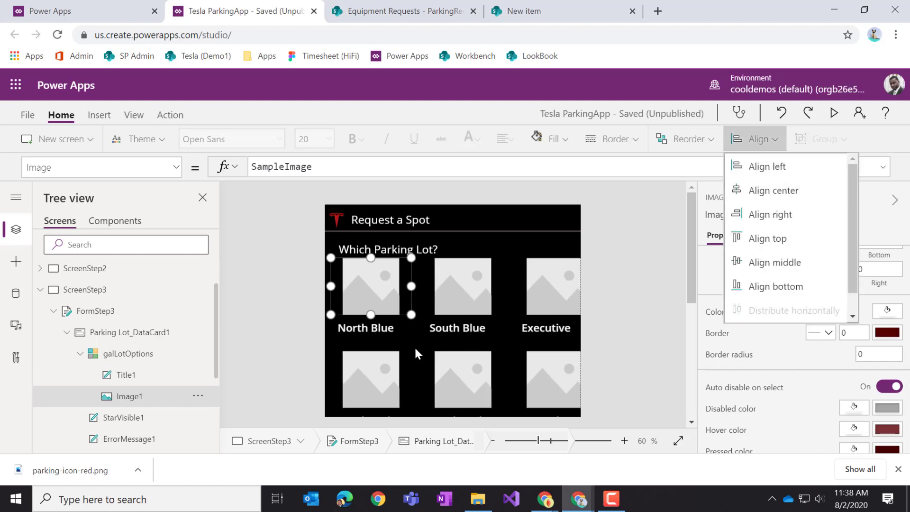
Set the text alignment of the Title1 label in galLotOptions to Center.
{"action": "left_click", "coordinate": [380, 329]}
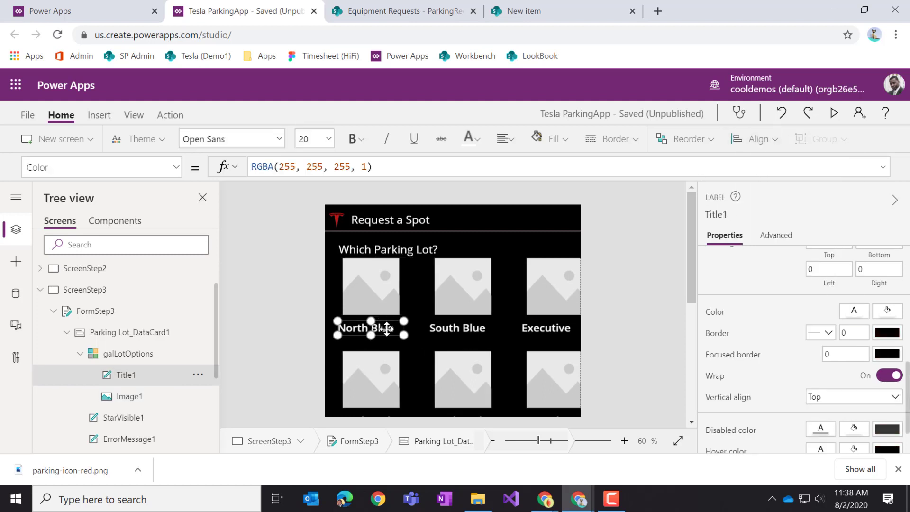
{"action": "left_click", "coordinate": [506, 138]}
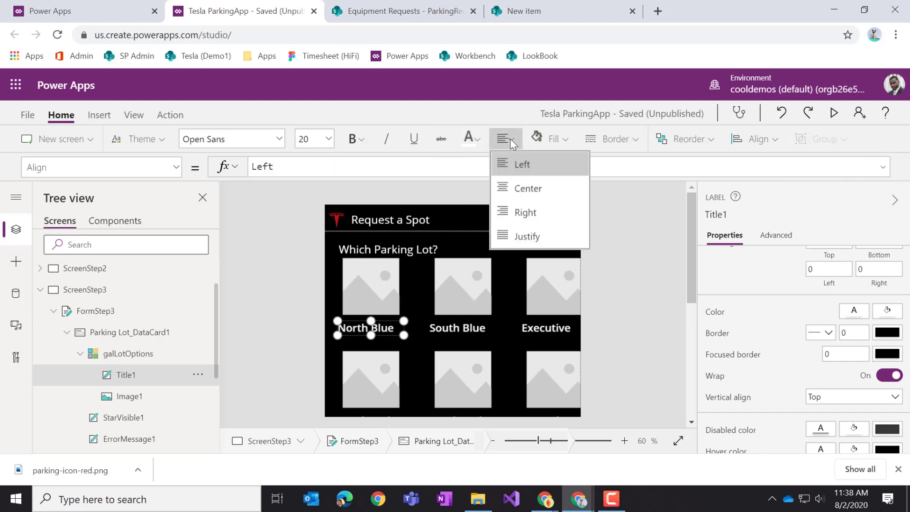
{"action": "left_click", "coordinate": [528, 189]}
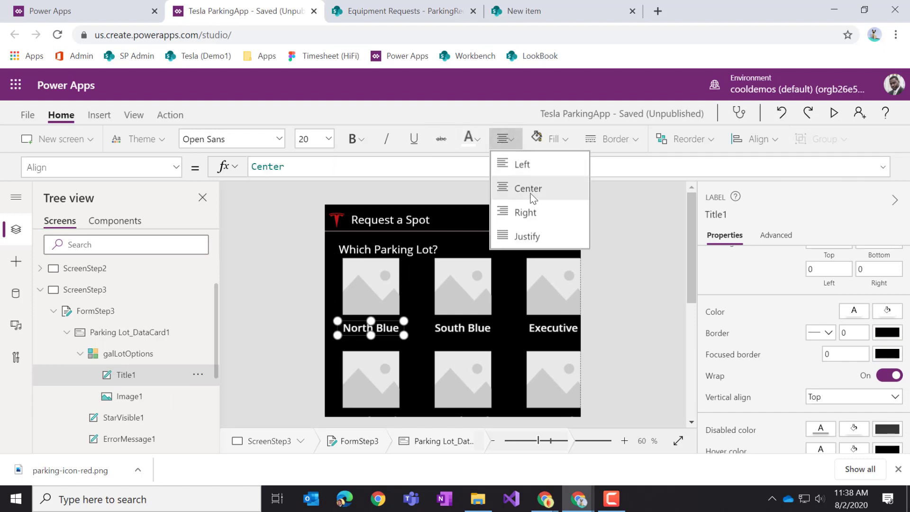
{"action": "left_click", "coordinate": [655, 351]}
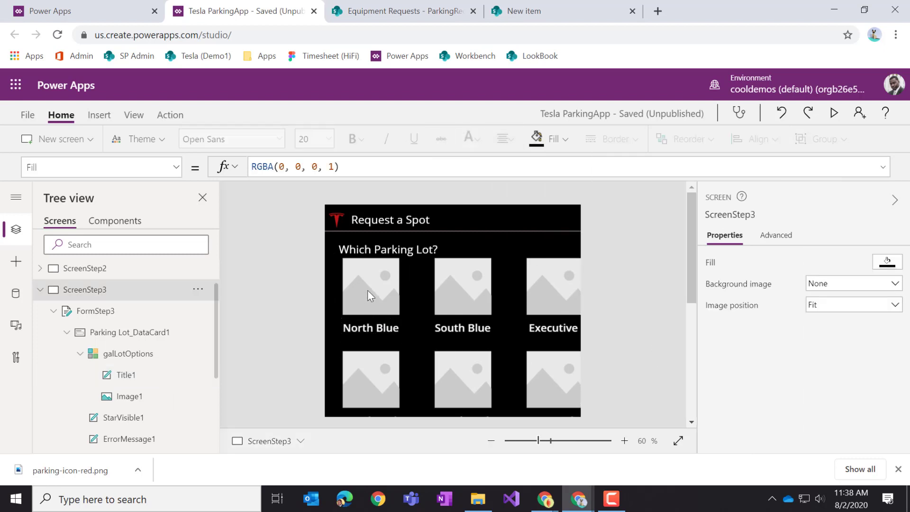
Lower the upper edge of galLotOptions clear of the "Which Parking Lot?" label, reducing the gallery height to about 431.
{"action": "left_click", "coordinate": [364, 334]}
{"action": "left_click", "coordinate": [364, 306]}
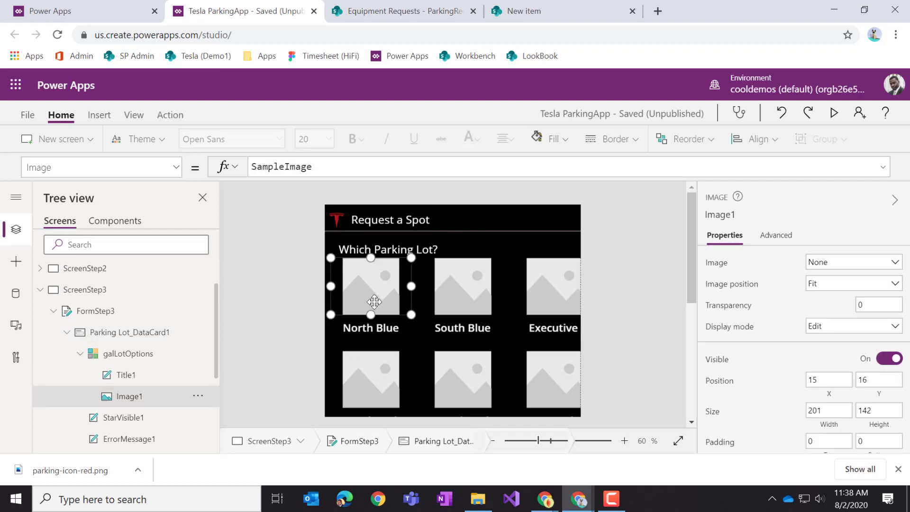
{"action": "left_click", "coordinate": [156, 354]}
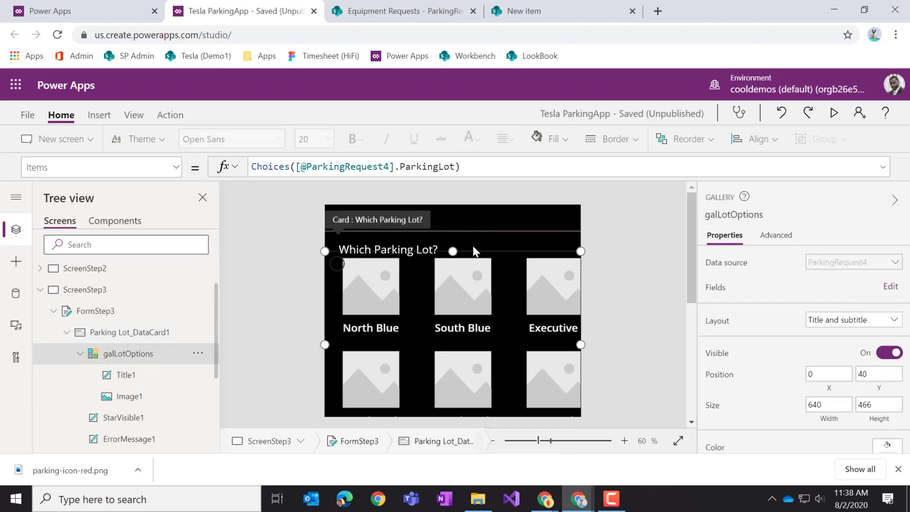
{"action": "left_click_drag", "start_coordinate": [453, 256], "coordinate": [452, 265]}
{"action": "left_click", "coordinate": [368, 308]}
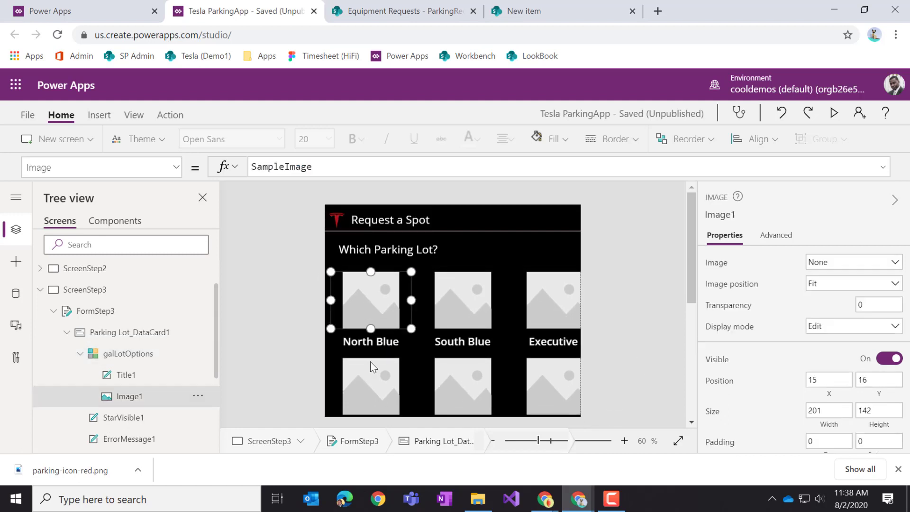
{"action": "scroll", "coordinate": [590, 358], "scroll_direction": "down", "scroll_amount": 2}
{"action": "scroll", "coordinate": [590, 358], "scroll_direction": "up", "scroll_amount": 2}
Set the wrap count of galLotOptions to 3.
{"action": "left_click", "coordinate": [136, 356]}
{"action": "scroll", "coordinate": [829, 374], "scroll_direction": "down", "scroll_amount": 3}
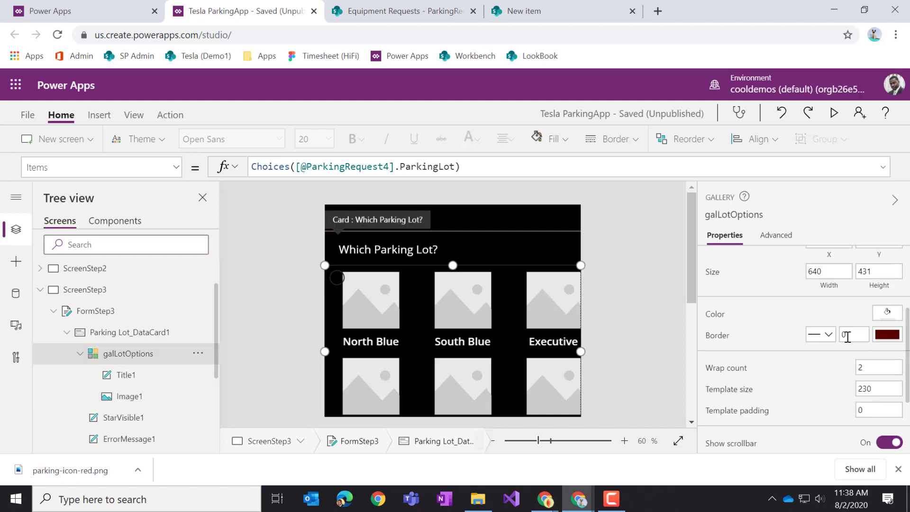
{"action": "left_click", "coordinate": [869, 369]}
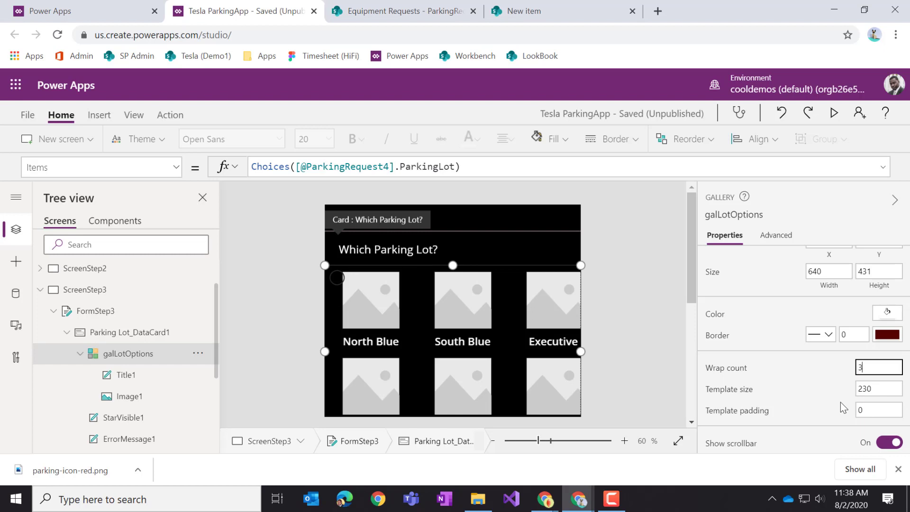
{"action": "type", "text": "3"}
{"action": "left_click", "coordinate": [843, 408]}
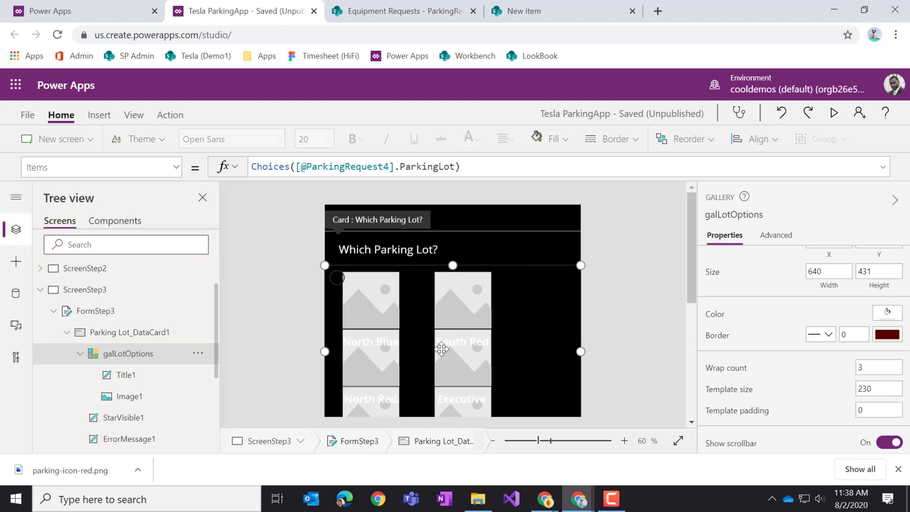
Check the three-row layout and narrow Image1 from its right edge to about 158 wide.
{"action": "left_click", "coordinate": [374, 315]}
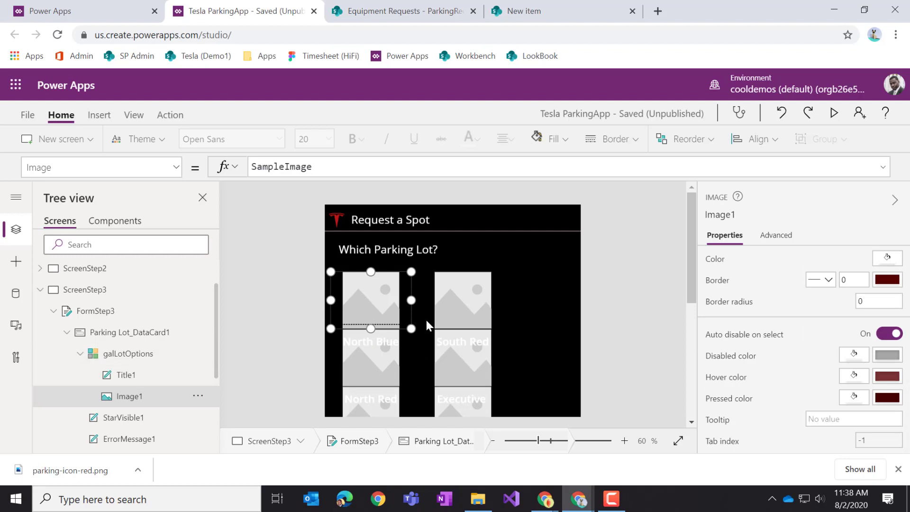
{"action": "scroll", "coordinate": [598, 367], "scroll_direction": "down", "scroll_amount": 2}
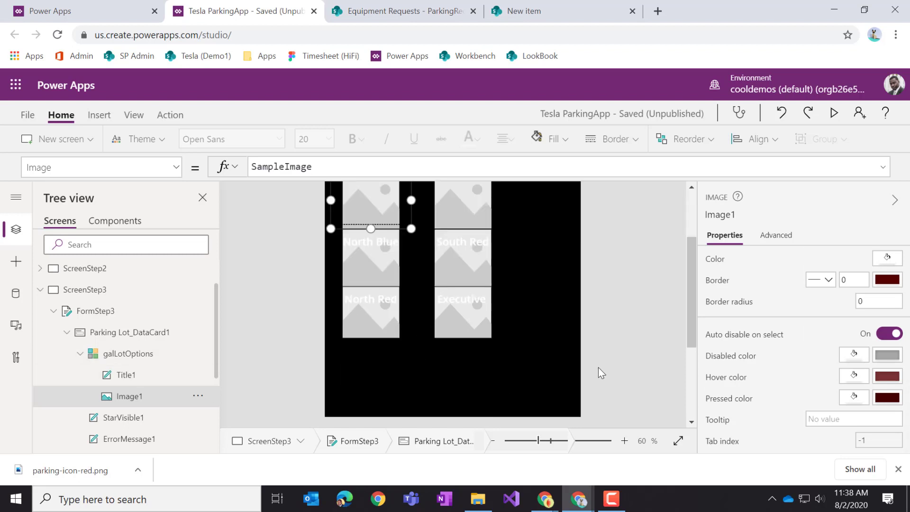
{"action": "scroll", "coordinate": [598, 368], "scroll_direction": "up", "scroll_amount": 2}
{"action": "left_click", "coordinate": [624, 441]}
{"action": "left_click", "coordinate": [624, 440]}
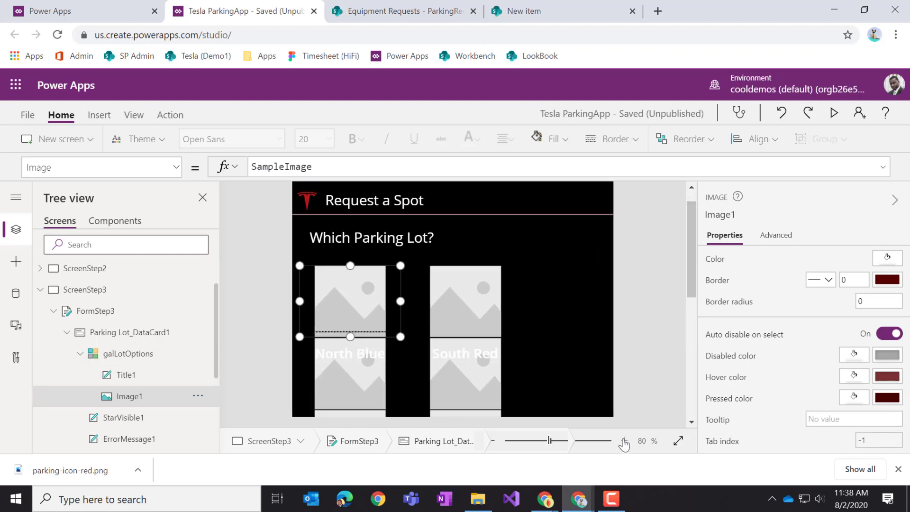
{"action": "left_click", "coordinate": [415, 314]}
{"action": "left_click", "coordinate": [372, 314]}
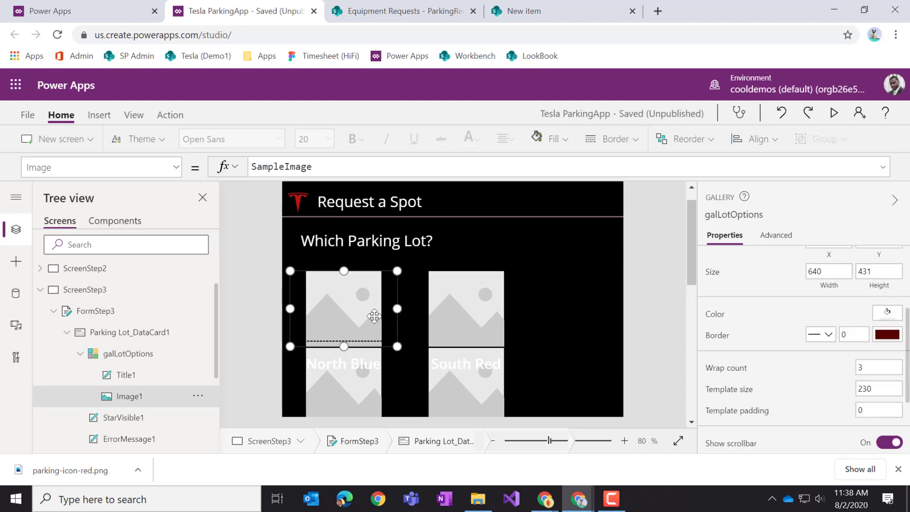
{"action": "mouse_move", "coordinate": [396, 309]}
{"action": "left_mouse_down"}
{"action": "mouse_move", "coordinate": [372, 310]}
{"action": "mouse_move", "coordinate": [384, 308]}
{"action": "left_mouse_up"}
Extend galLotOptions downward and upward to a height of about 619 so each row fits its image and label.
{"action": "left_click", "coordinate": [384, 308]}
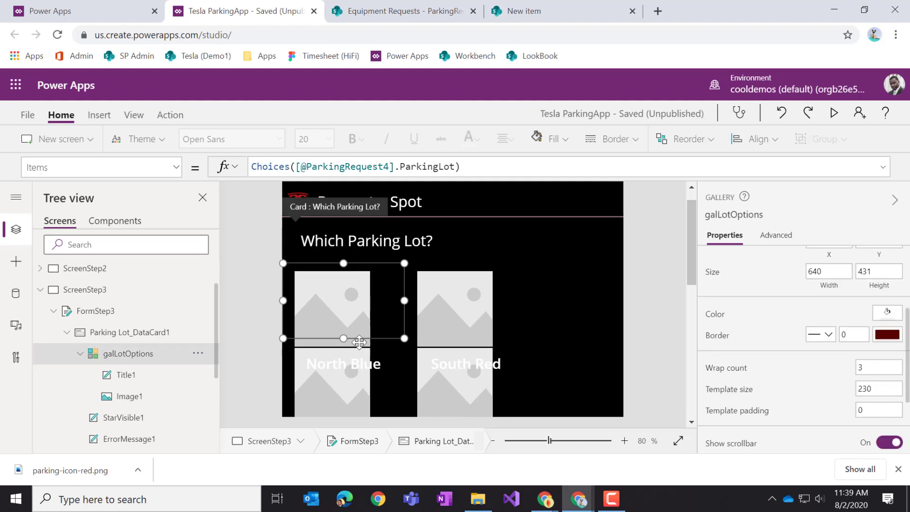
{"action": "left_click_drag", "start_coordinate": [340, 370], "coordinate": [339, 401]}
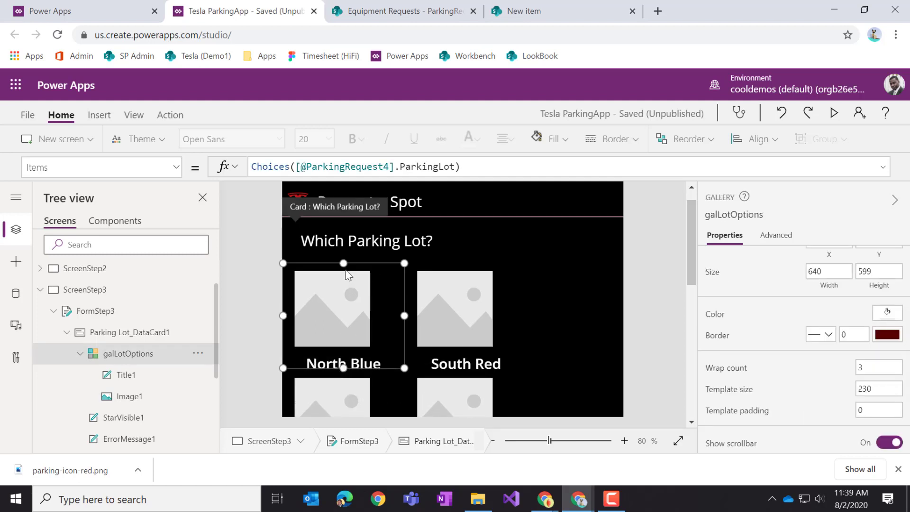
{"action": "left_click_drag", "start_coordinate": [343, 263], "coordinate": [346, 252]}
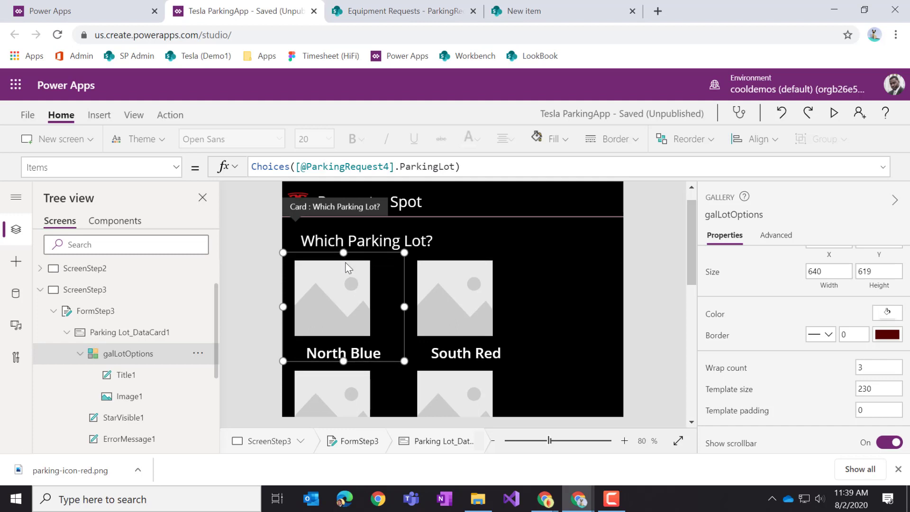
Center Image1 horizontally in the galLotOptions template and widen the template to a size of about 263.
{"action": "left_click", "coordinate": [349, 292]}
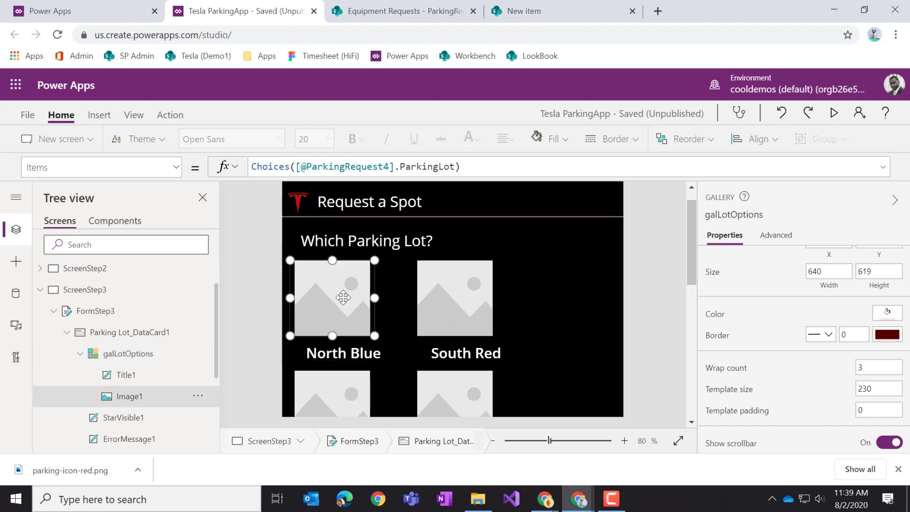
{"action": "left_click", "coordinate": [756, 139]}
{"action": "left_click", "coordinate": [787, 190]}
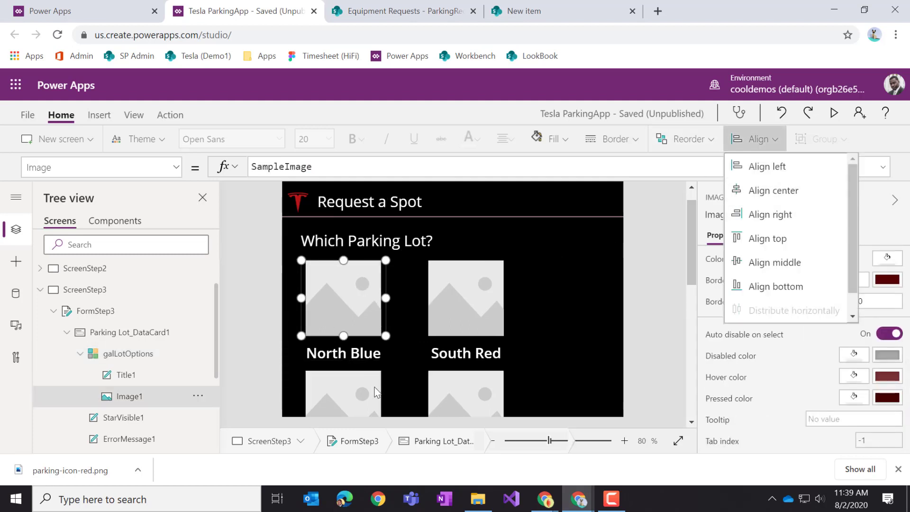
{"action": "left_click", "coordinate": [379, 351]}
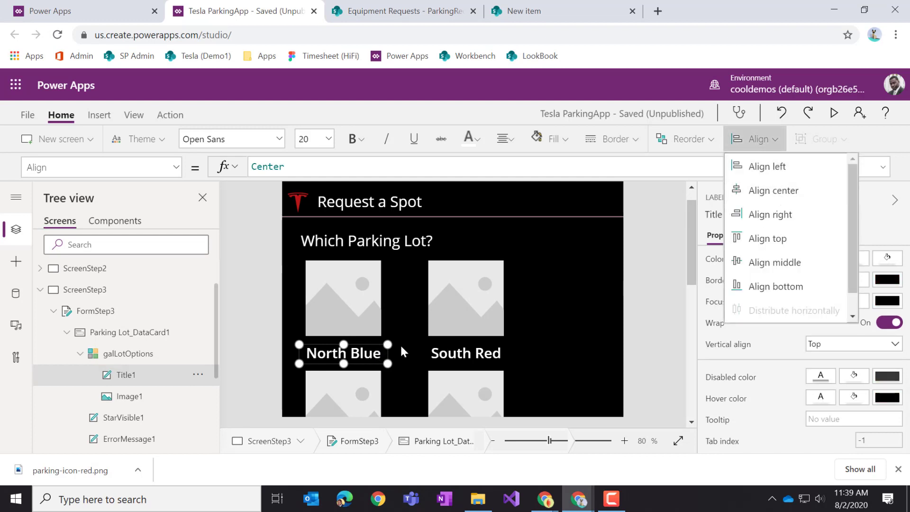
{"action": "left_click", "coordinate": [374, 313]}
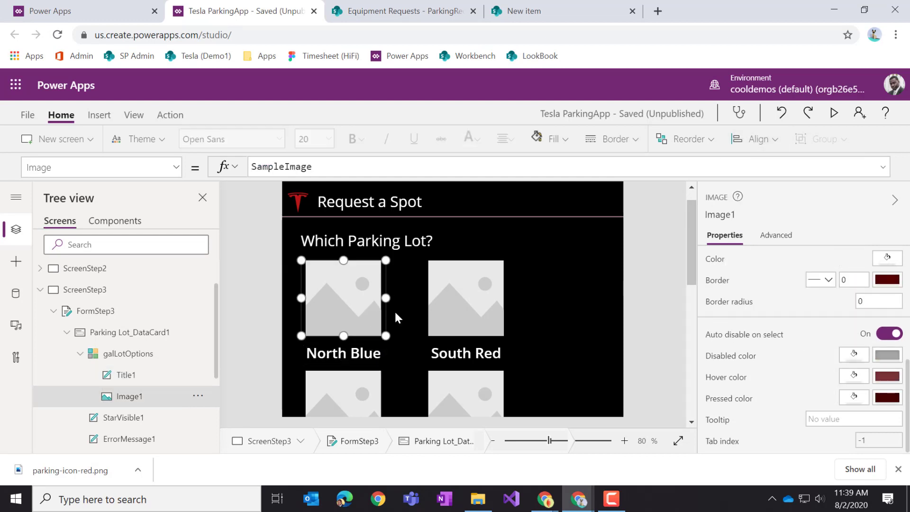
{"action": "left_click", "coordinate": [402, 311]}
{"action": "left_click_drag", "start_coordinate": [405, 307], "coordinate": [421, 307]}
Narrow galLotOptions to a width of about 537 and center it horizontally in the Parking Lot card.
{"action": "left_click", "coordinate": [160, 360]}
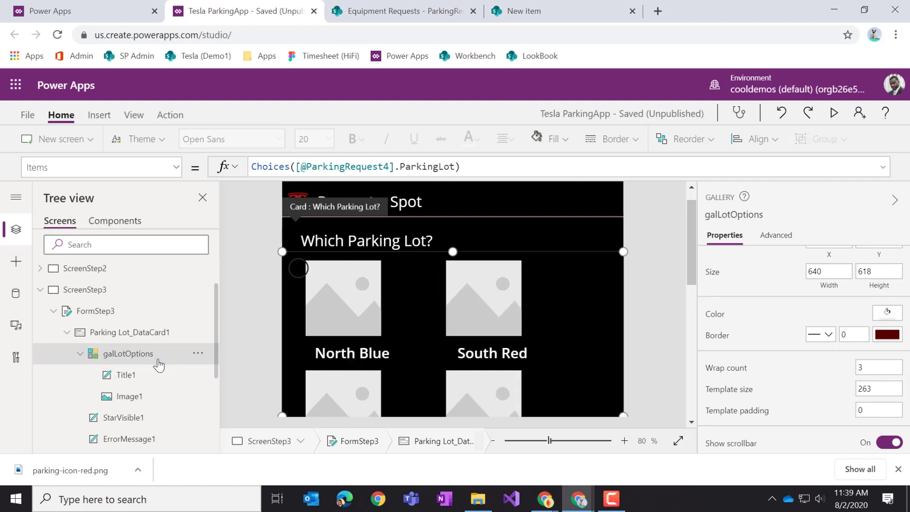
{"action": "left_click_drag", "start_coordinate": [615, 415], "coordinate": [628, 419]}
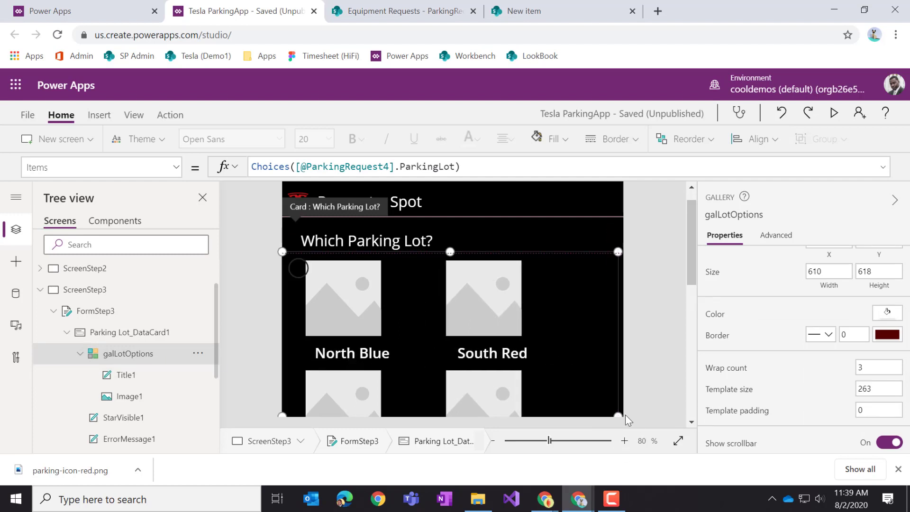
{"action": "left_click", "coordinate": [371, 324]}
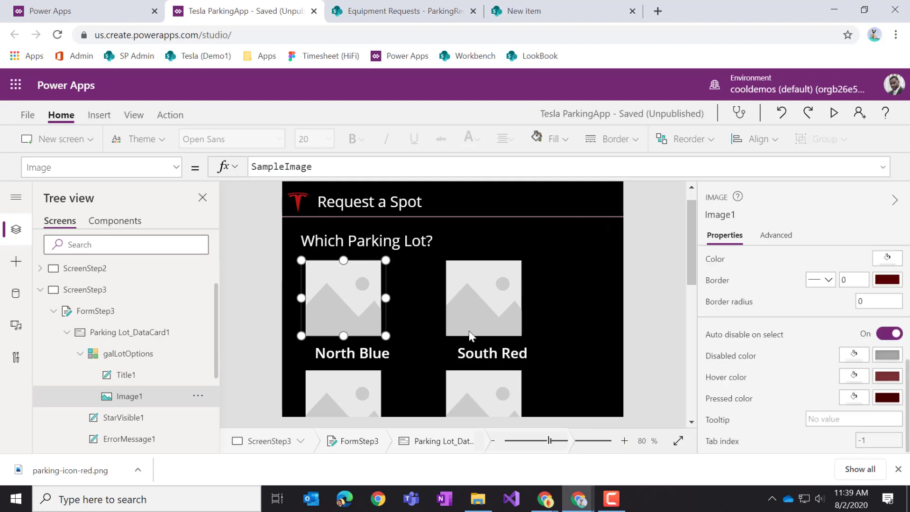
{"action": "left_click", "coordinate": [136, 353]}
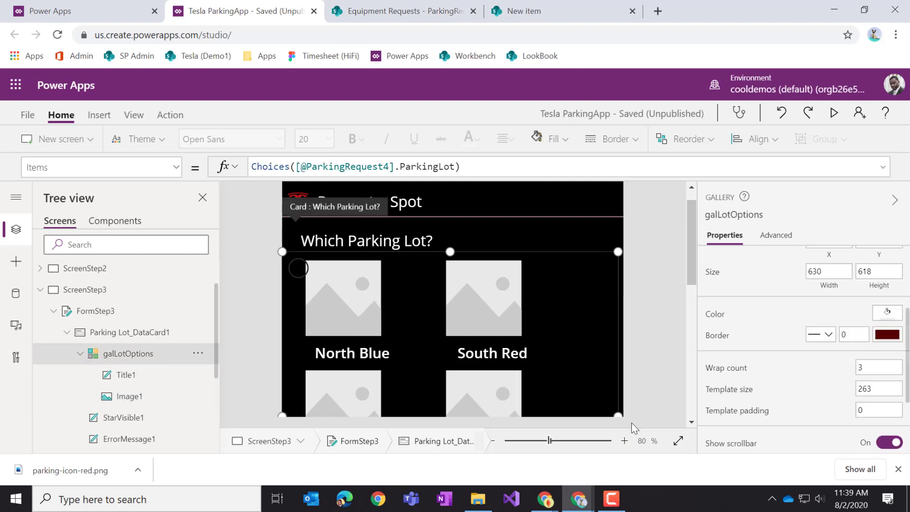
{"action": "left_click_drag", "start_coordinate": [618, 415], "coordinate": [570, 413]}
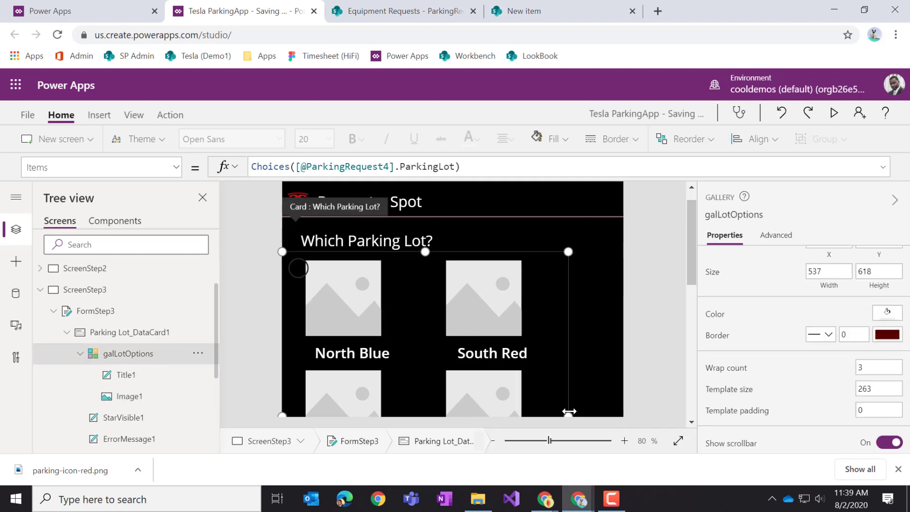
{"action": "left_click", "coordinate": [764, 140]}
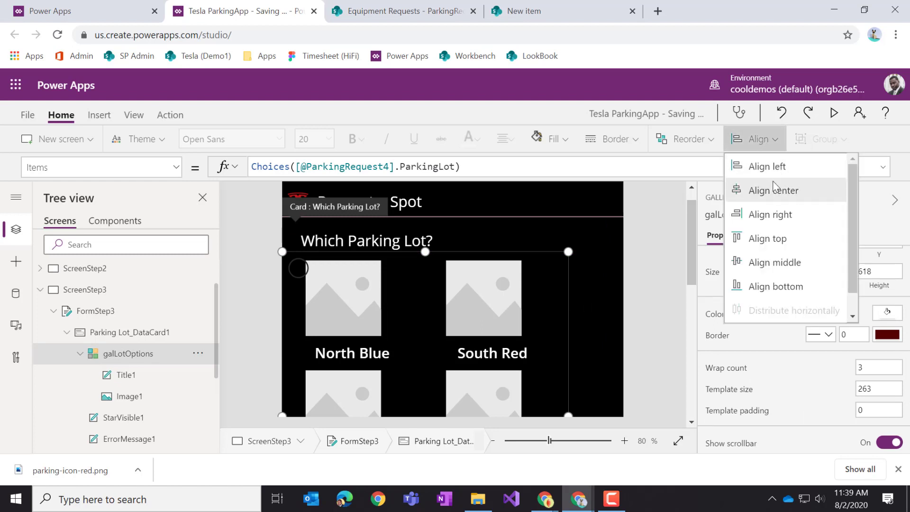
{"action": "left_click", "coordinate": [779, 190]}
{"action": "left_click", "coordinate": [663, 362]}
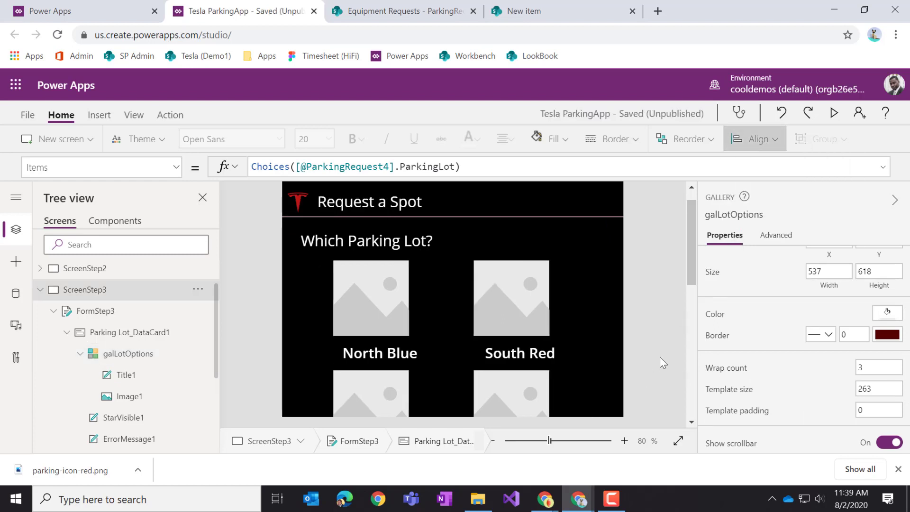
Center Title1 and Image1 horizontally in the galLotOptions template.
{"action": "left_click", "coordinate": [392, 324]}
{"action": "left_click", "coordinate": [385, 354]}
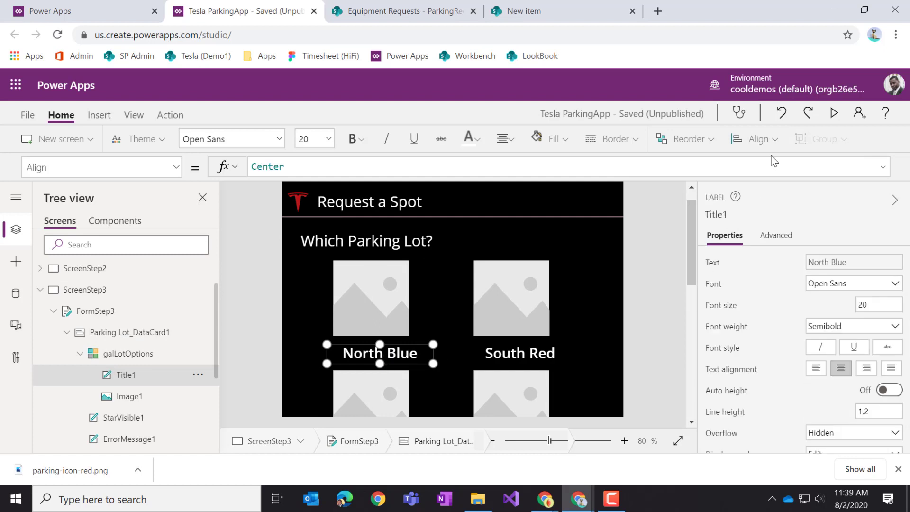
{"action": "left_click", "coordinate": [757, 139]}
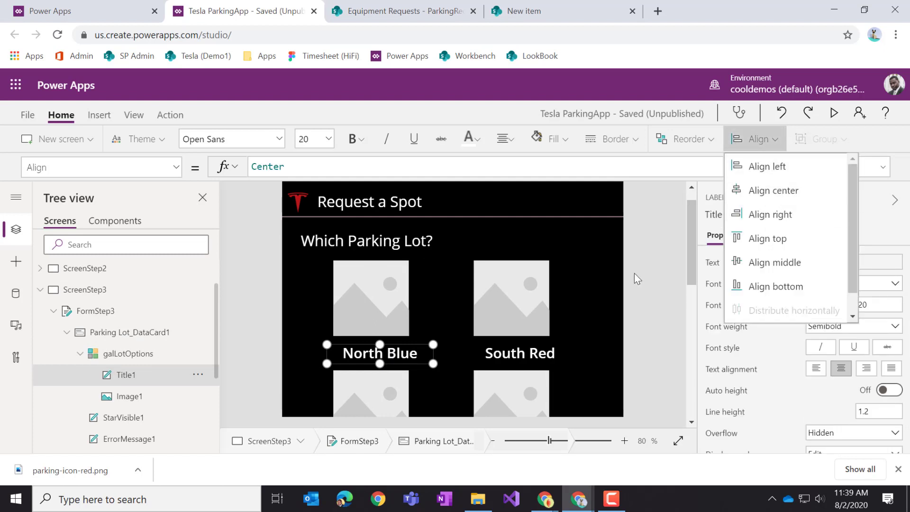
{"action": "left_click", "coordinate": [403, 324]}
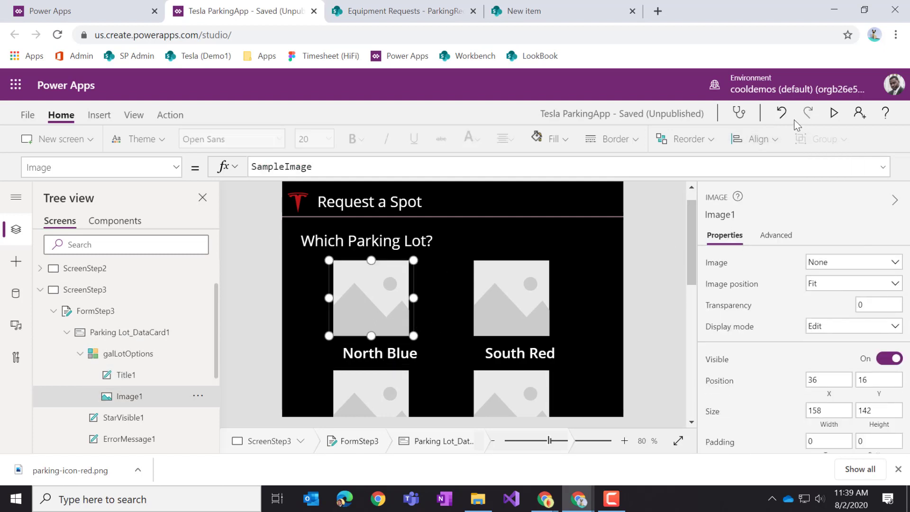
{"action": "left_click", "coordinate": [758, 138]}
{"action": "left_click", "coordinate": [779, 191]}
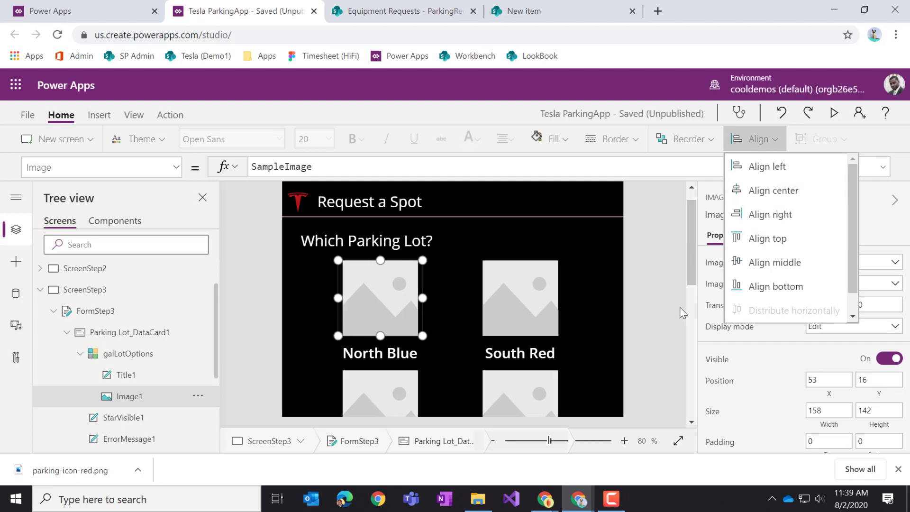
{"action": "left_click", "coordinate": [661, 318]}
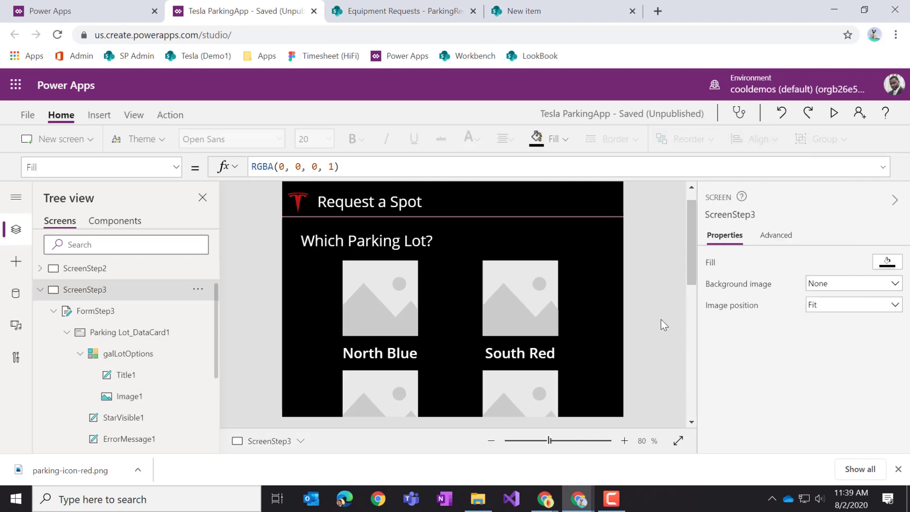
Move Title1 up directly beneath Image1 and set the galLotOptions height to about 619 through its template's lower edge.
{"action": "left_click", "coordinate": [392, 355]}
{"action": "left_click", "coordinate": [392, 355]}
{"action": "left_click_drag", "start_coordinate": [401, 344], "coordinate": [405, 339]}
{"action": "left_click", "coordinate": [400, 319]}
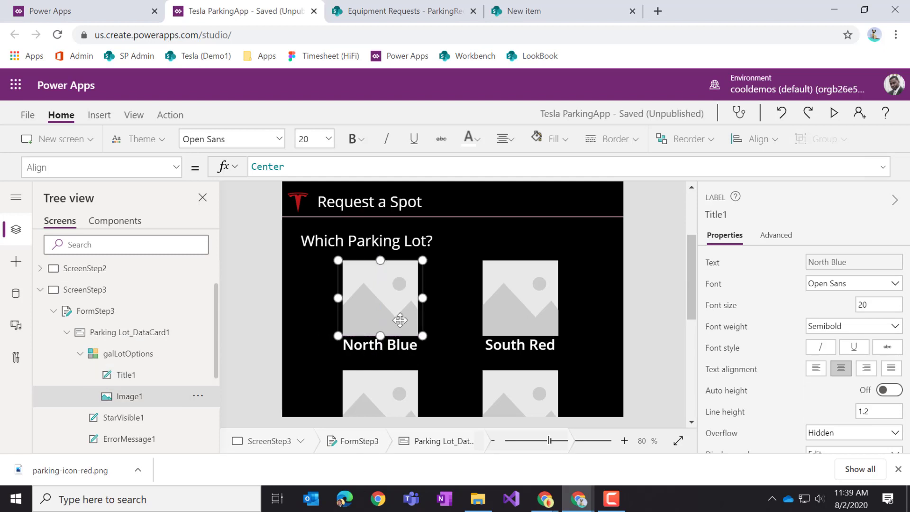
{"action": "left_click", "coordinate": [434, 325]}
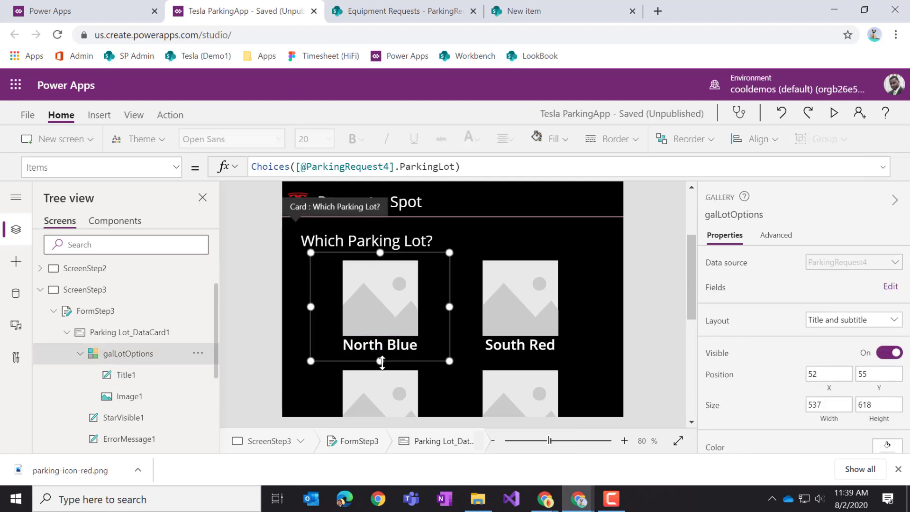
{"action": "left_click_drag", "start_coordinate": [382, 362], "coordinate": [382, 363]}
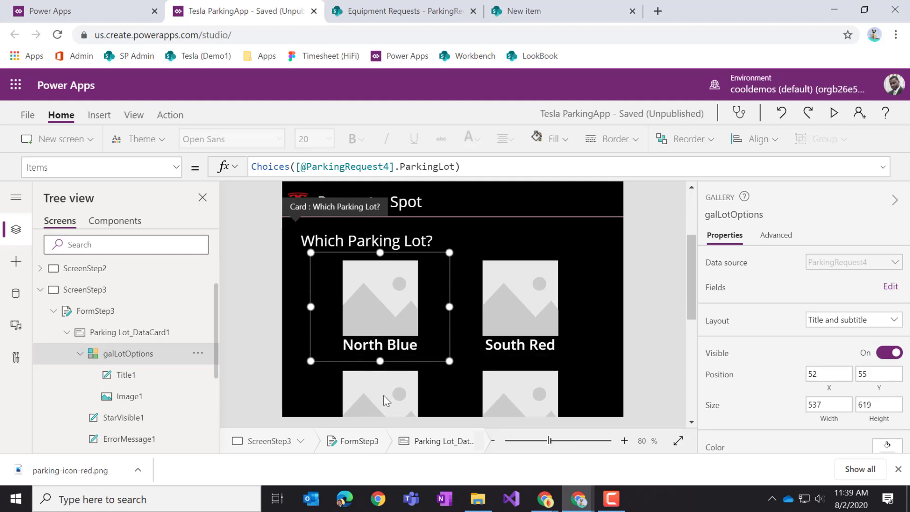
Extend Parking Lot_DataCard1 downward to a height of about 736.
{"action": "scroll", "coordinate": [608, 357], "scroll_direction": "down", "scroll_amount": 6}
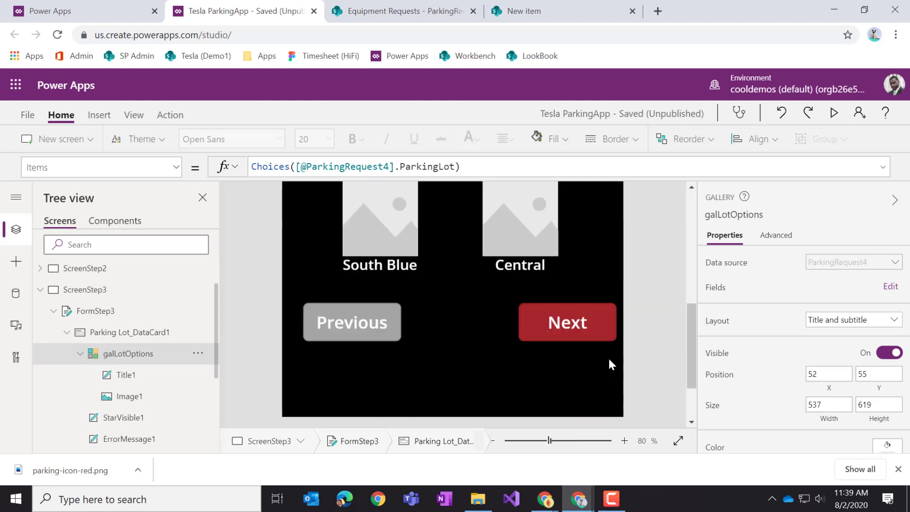
{"action": "scroll", "coordinate": [609, 360], "scroll_direction": "up", "scroll_amount": 2}
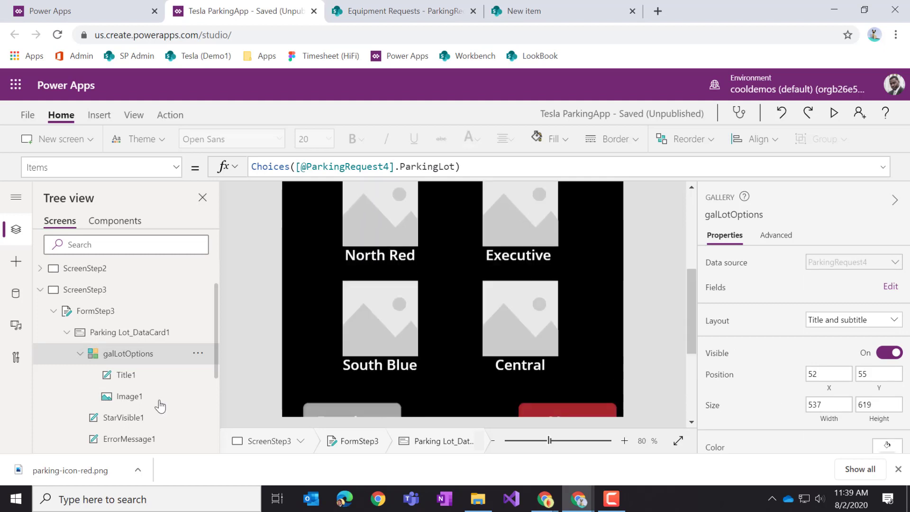
{"action": "left_click", "coordinate": [137, 333]}
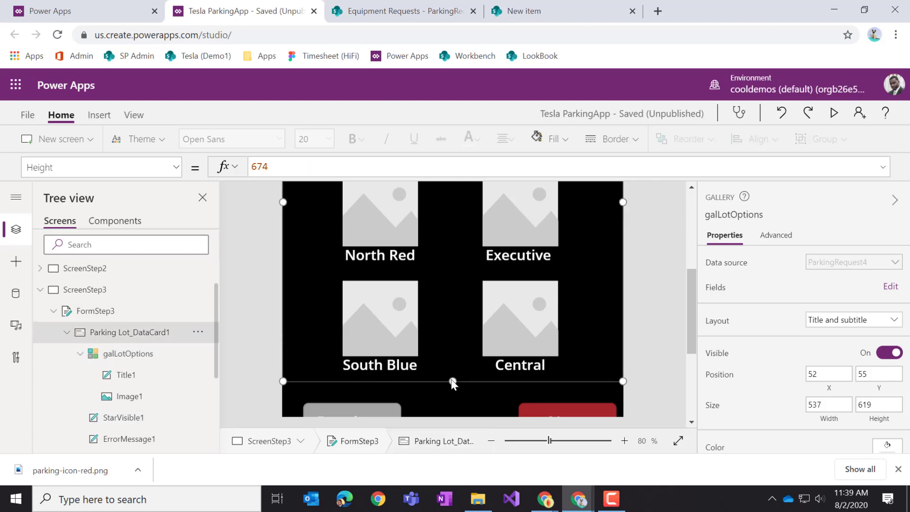
{"action": "left_click_drag", "start_coordinate": [454, 388], "coordinate": [450, 417]}
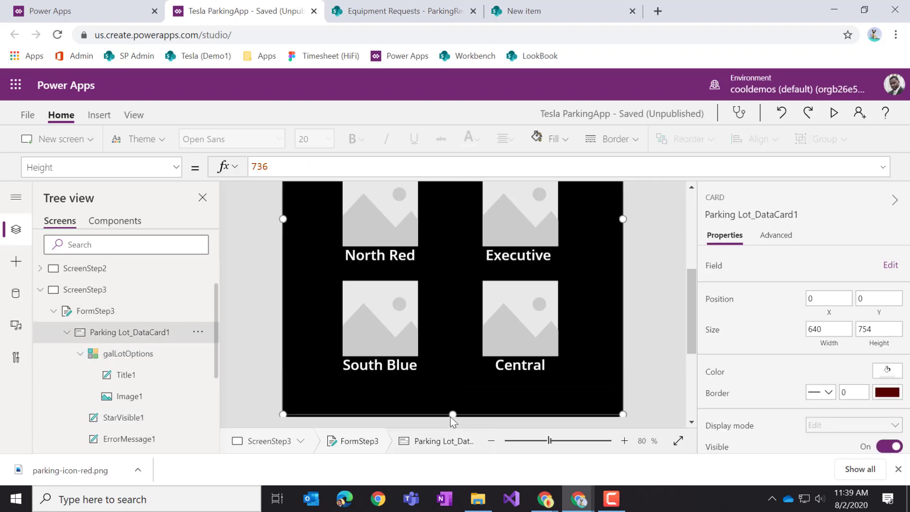
Extend the galLotOptions template downward for more space between rows, bringing the gallery height to about 681.
{"action": "scroll", "coordinate": [434, 286], "scroll_direction": "up", "scroll_amount": 2}
{"action": "left_click", "coordinate": [392, 230]}
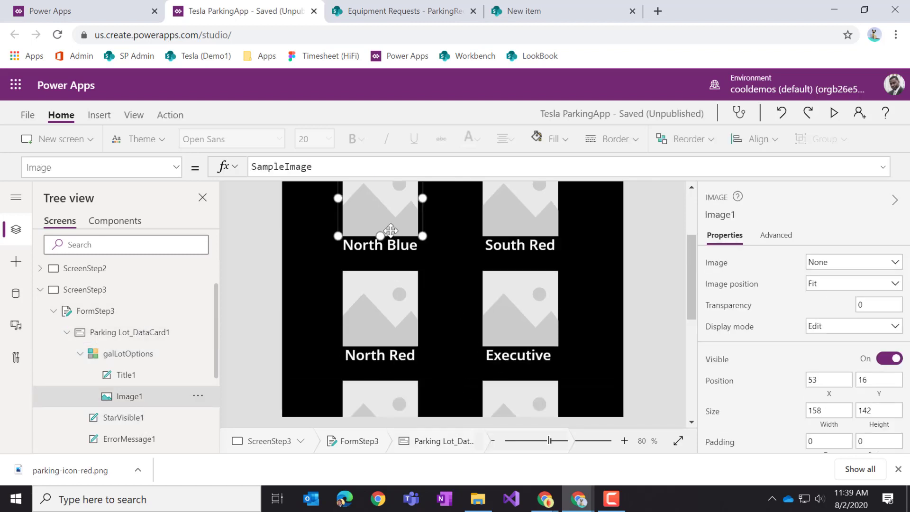
{"action": "left_click", "coordinate": [431, 222]}
{"action": "left_click_drag", "start_coordinate": [380, 262], "coordinate": [377, 284]}
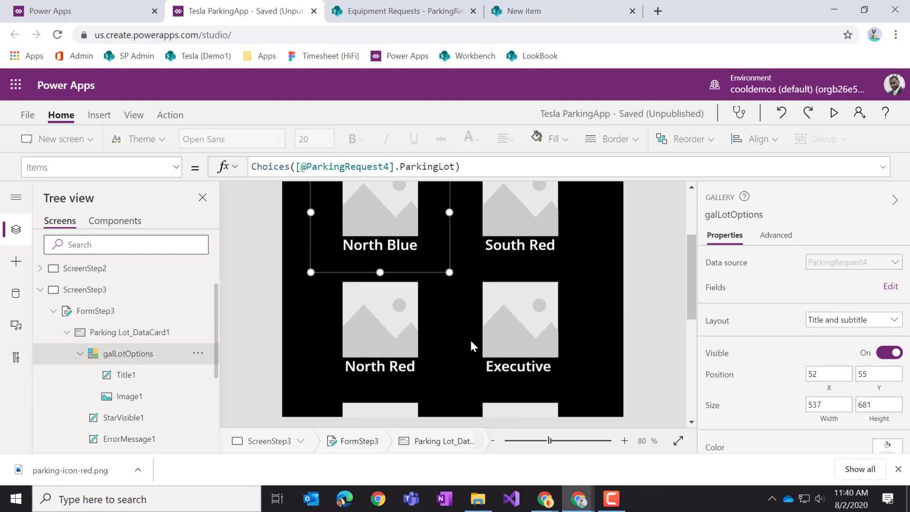
{"action": "left_click", "coordinate": [512, 365]}
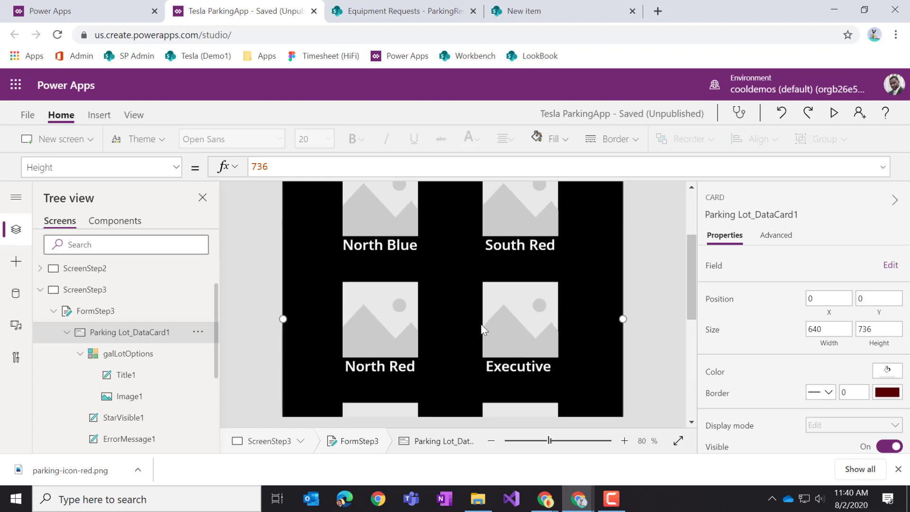
Widen the galLotOptions template from its right edge and stretch Title1 across the template's full width.
{"action": "left_click", "coordinate": [412, 223]}
{"action": "left_click", "coordinate": [434, 226]}
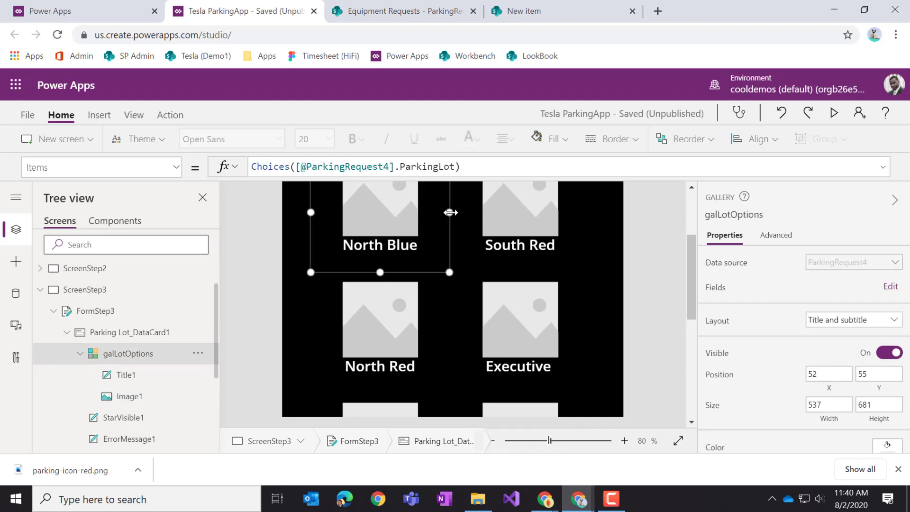
{"action": "left_click_drag", "start_coordinate": [450, 212], "coordinate": [466, 212]}
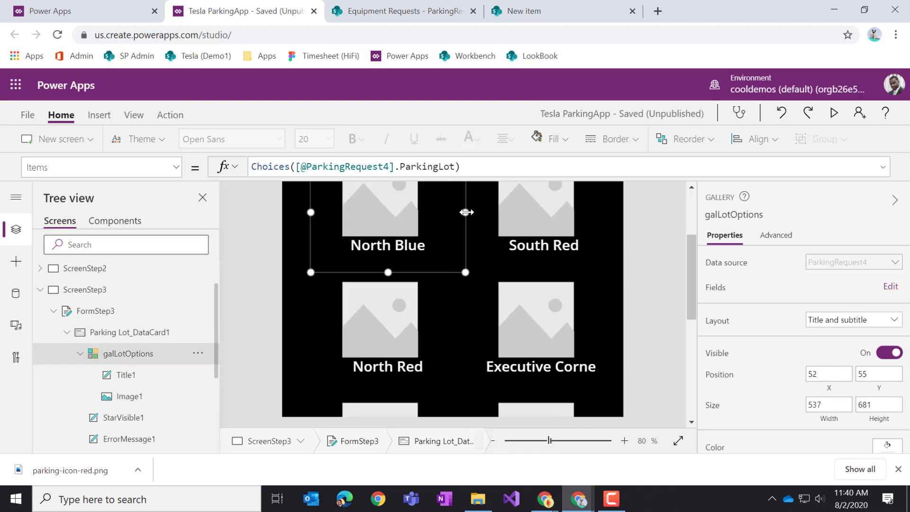
{"action": "left_click", "coordinate": [394, 247]}
{"action": "left_click_drag", "start_coordinate": [327, 256], "coordinate": [271, 259]}
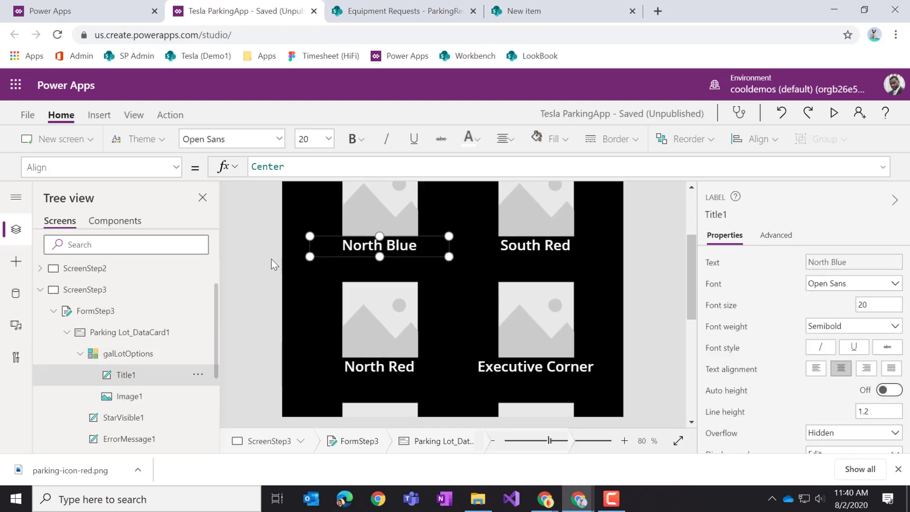
{"action": "left_click_drag", "start_coordinate": [447, 257], "coordinate": [490, 257]}
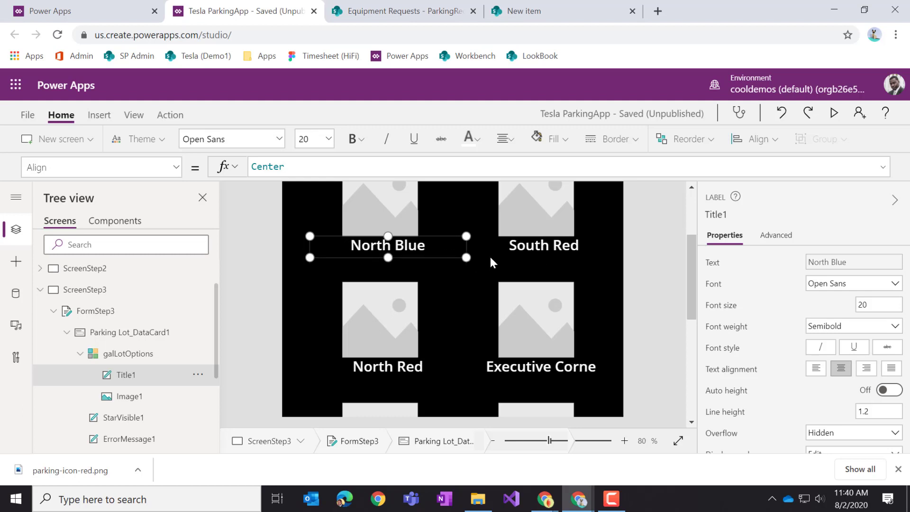
{"action": "left_click", "coordinate": [442, 217]}
{"action": "left_click", "coordinate": [434, 246]}
{"action": "left_click", "coordinate": [443, 225]}
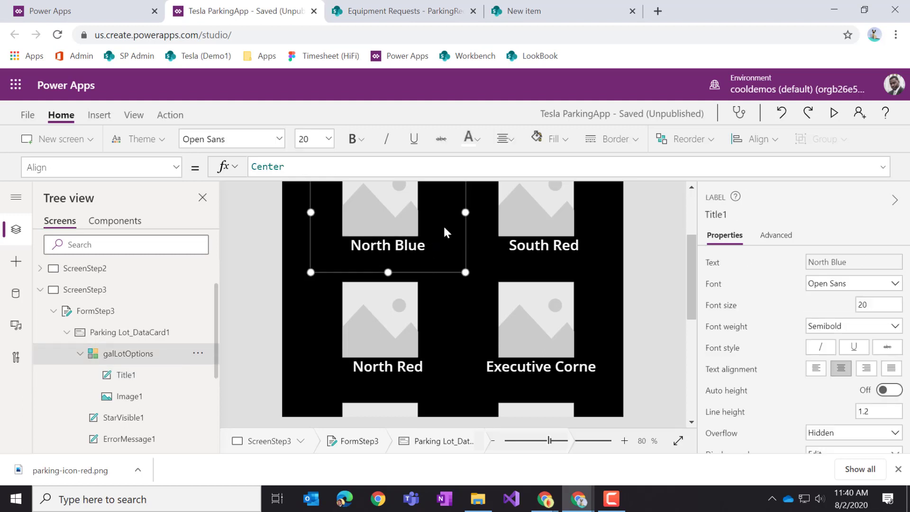
{"action": "left_click", "coordinate": [439, 242]}
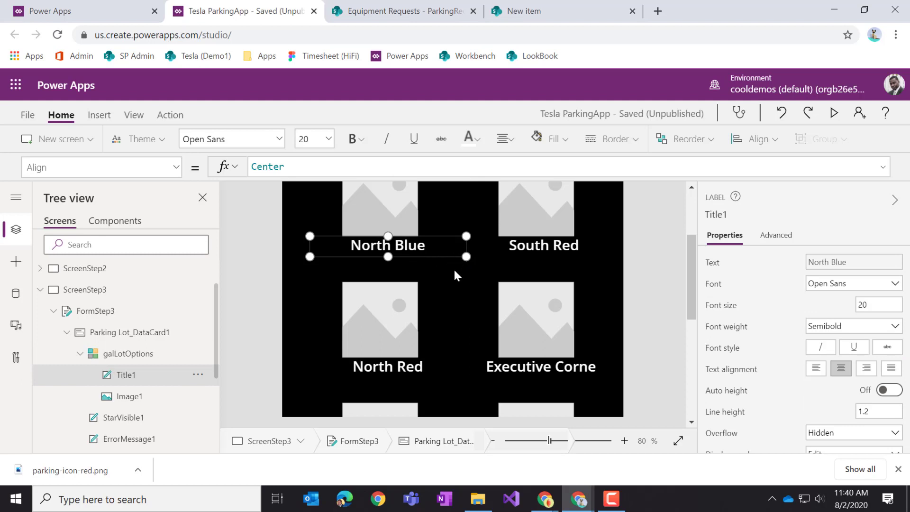
Widen galLotOptions on both sides to the card's full 640 width, starting at X 0.
{"action": "left_click", "coordinate": [439, 224]}
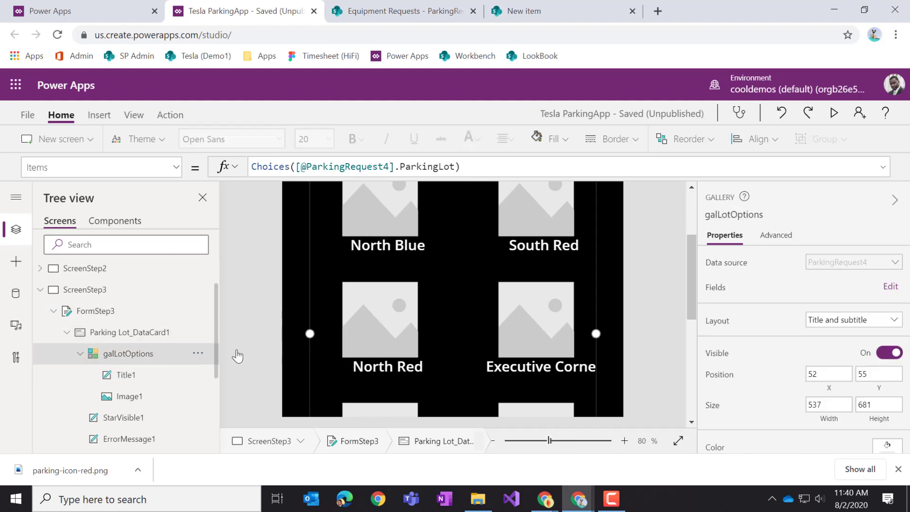
{"action": "left_click_drag", "start_coordinate": [596, 333], "coordinate": [623, 333]}
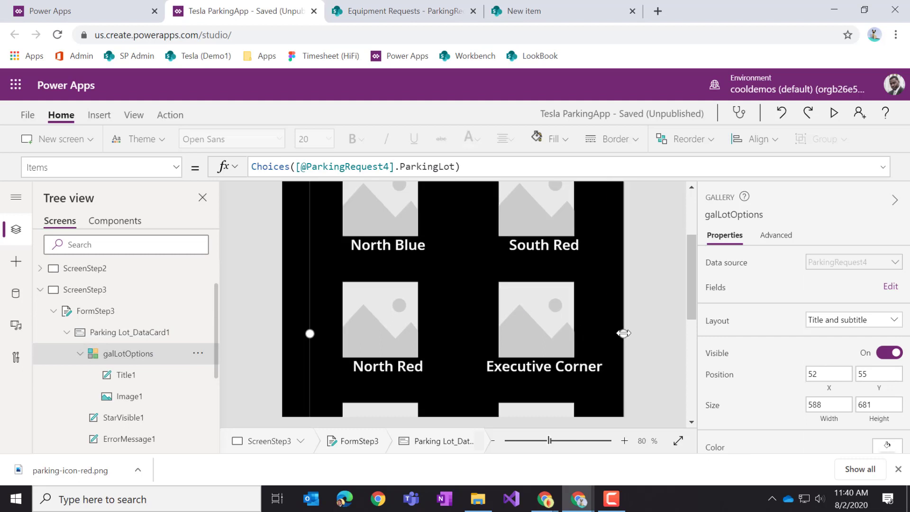
{"action": "left_click_drag", "start_coordinate": [310, 333], "coordinate": [282, 334]}
Widen the galLotOptions template further to about half the gallery's width and extend Title1 to the template's right edge.
{"action": "left_click", "coordinate": [361, 228]}
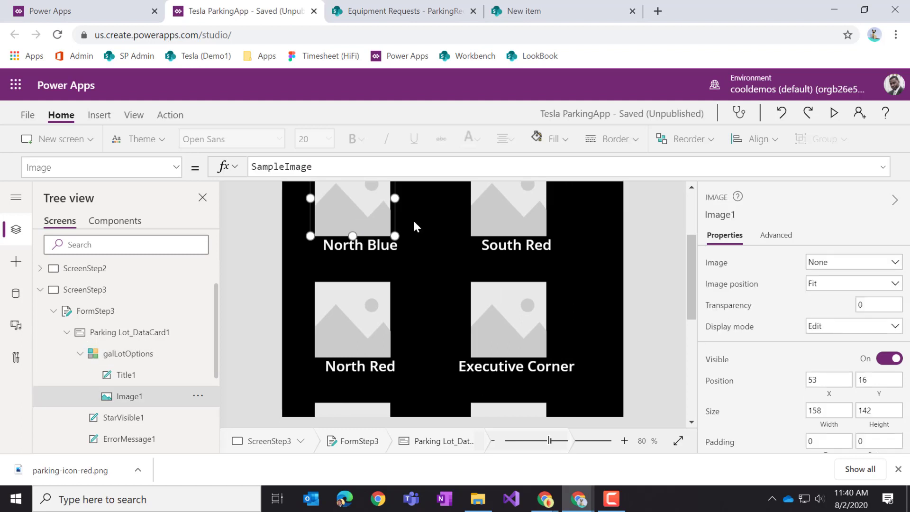
{"action": "left_click", "coordinate": [413, 218]}
{"action": "left_click_drag", "start_coordinate": [438, 211], "coordinate": [457, 214]}
{"action": "left_click", "coordinate": [371, 245]}
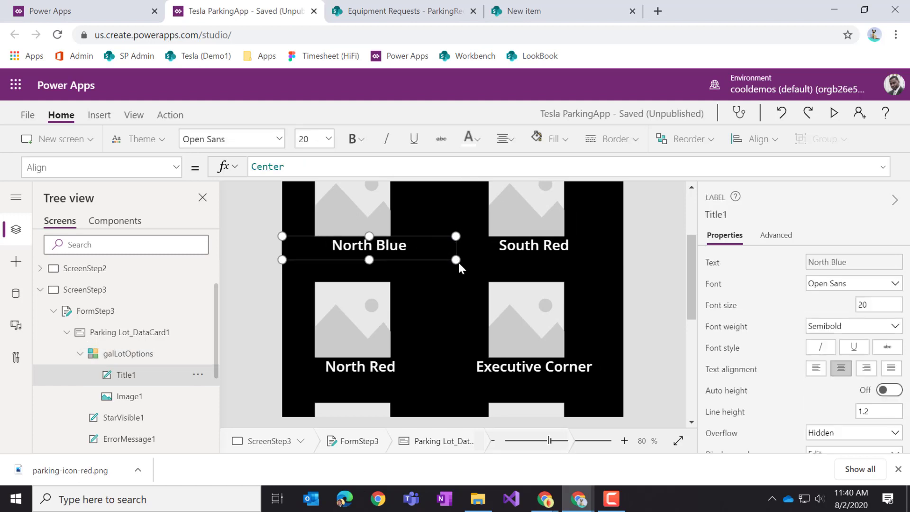
{"action": "left_click_drag", "start_coordinate": [459, 263], "coordinate": [475, 260]}
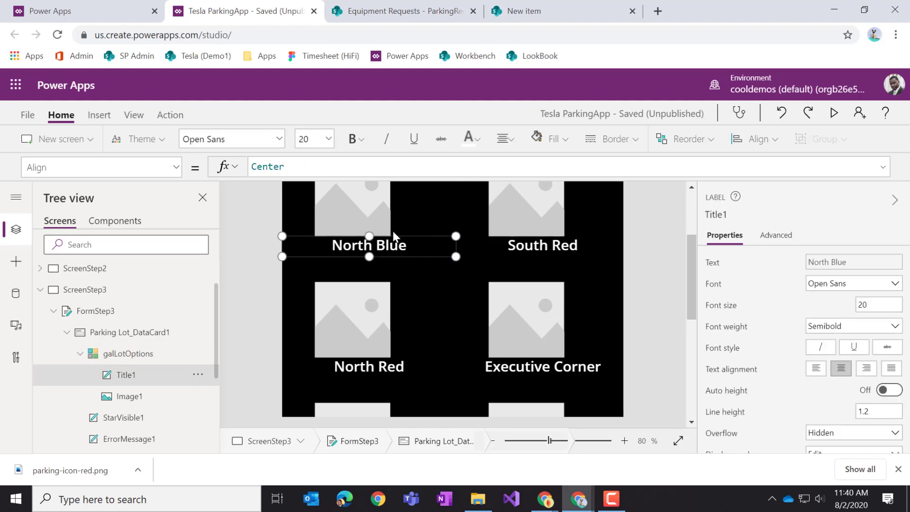
Center Image1 and Title1 horizontally within the widened galLotOptions template.
{"action": "left_click", "coordinate": [374, 223]}
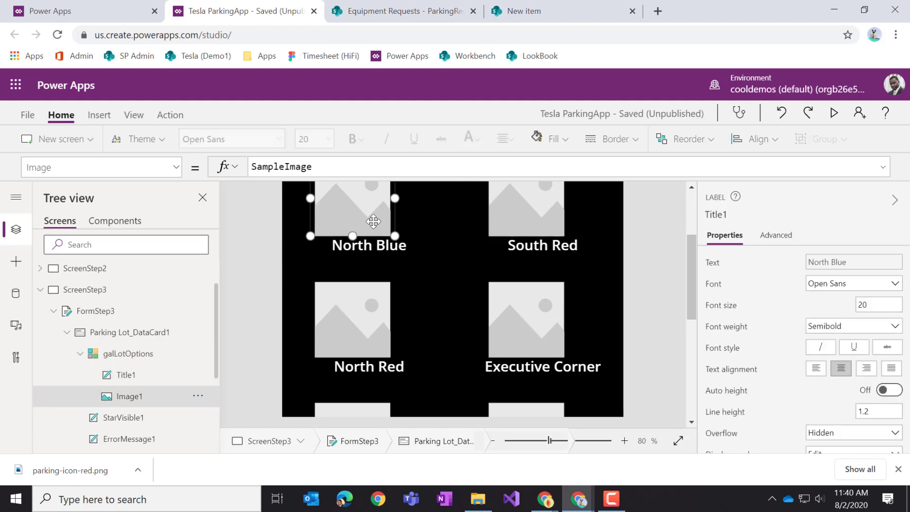
{"action": "left_click", "coordinate": [757, 139]}
{"action": "left_click", "coordinate": [768, 198]}
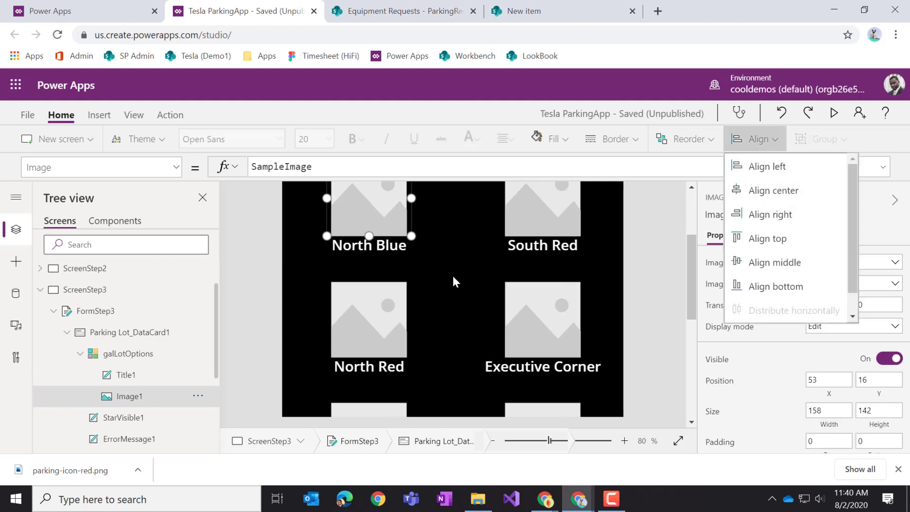
{"action": "left_click", "coordinate": [404, 246]}
{"action": "left_click", "coordinate": [759, 145]}
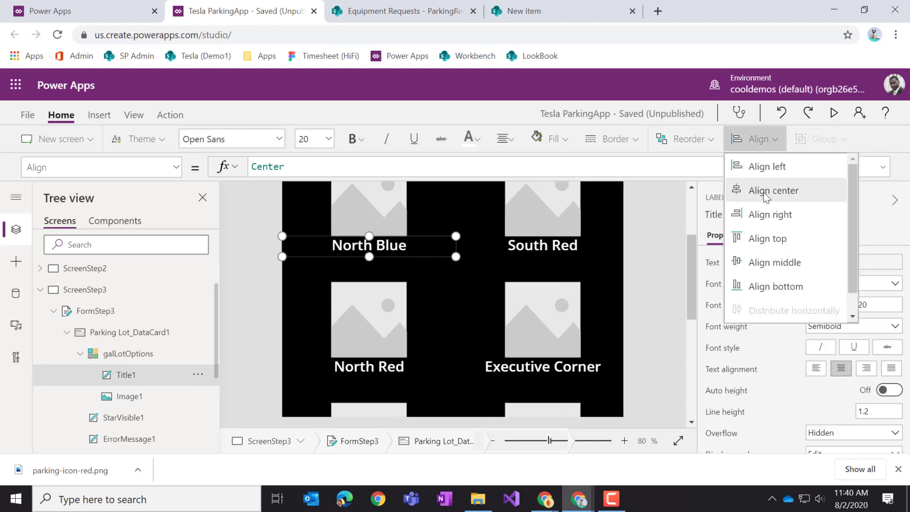
{"action": "left_click", "coordinate": [648, 343]}
Narrow the galLotOptions template slightly so both columns fit the gallery's width without a horizontal scrollbar, and check all three rows.
{"action": "scroll", "coordinate": [650, 353], "scroll_direction": "down", "scroll_amount": 5}
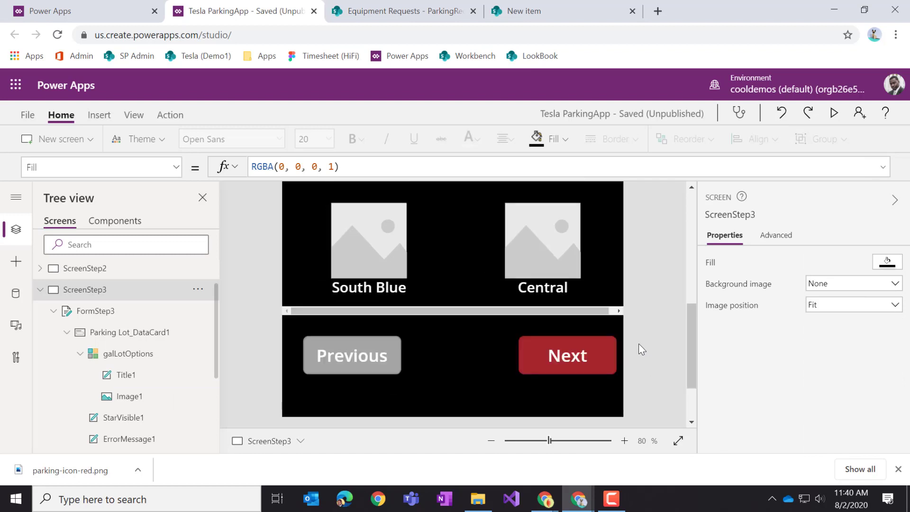
{"action": "scroll", "coordinate": [638, 343], "scroll_direction": "up", "scroll_amount": 4}
{"action": "left_click", "coordinate": [411, 322]}
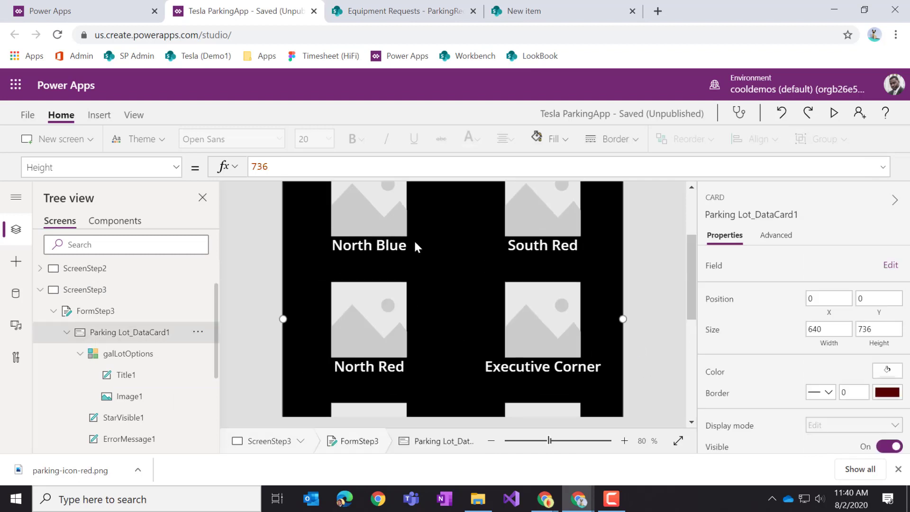
{"action": "left_click", "coordinate": [414, 239]}
{"action": "left_click", "coordinate": [444, 218]}
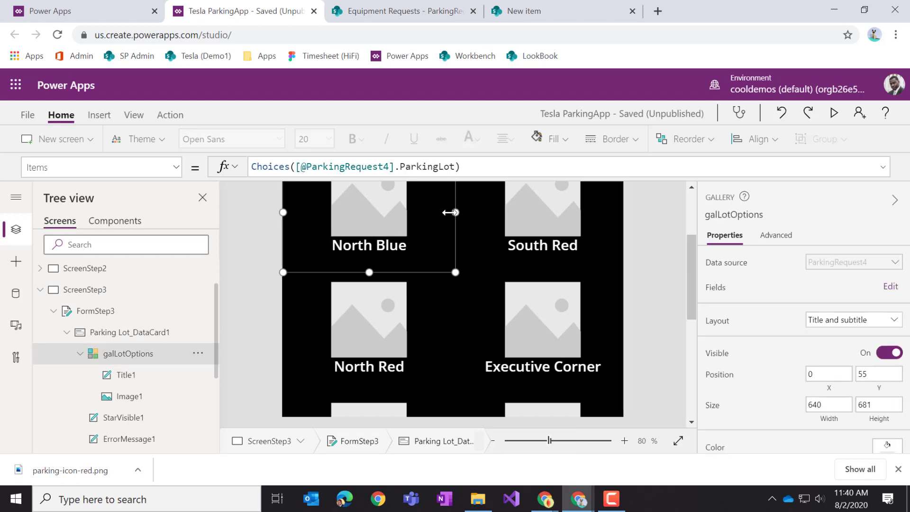
{"action": "scroll", "coordinate": [592, 303], "scroll_direction": "down", "scroll_amount": 4}
{"action": "scroll", "coordinate": [593, 303], "scroll_direction": "up", "scroll_amount": 2}
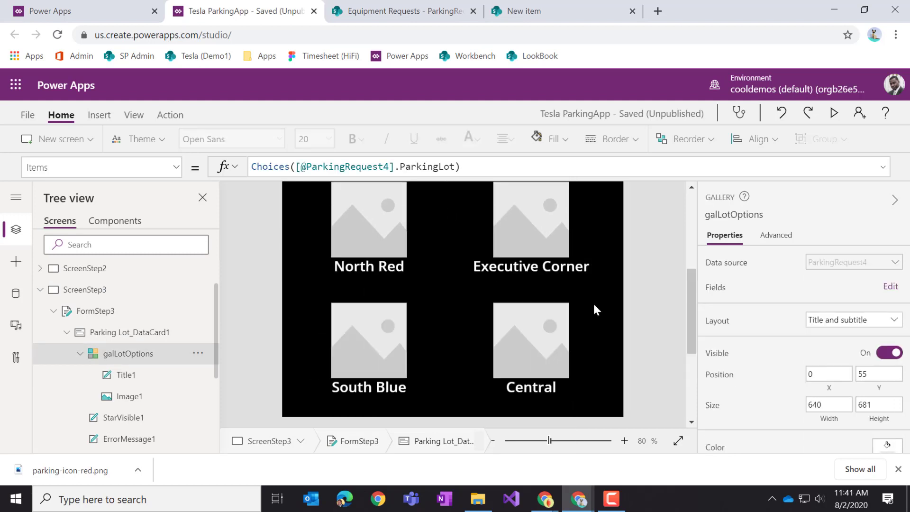
{"action": "scroll", "coordinate": [596, 308], "scroll_direction": "up", "scroll_amount": 3}
{"action": "scroll", "coordinate": [595, 308], "scroll_direction": "down", "scroll_amount": 1}
{"action": "scroll", "coordinate": [596, 308], "scroll_direction": "up", "scroll_amount": 1}
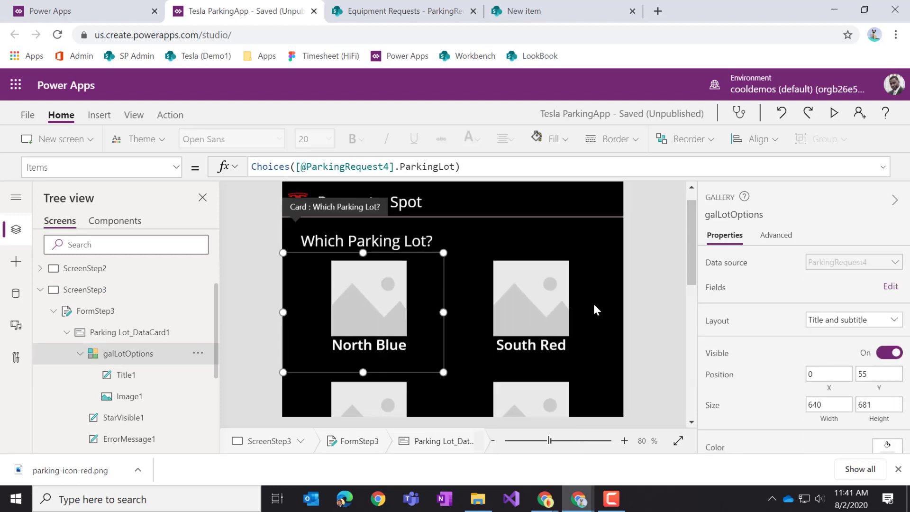
{"action": "left_click", "coordinate": [643, 307]}
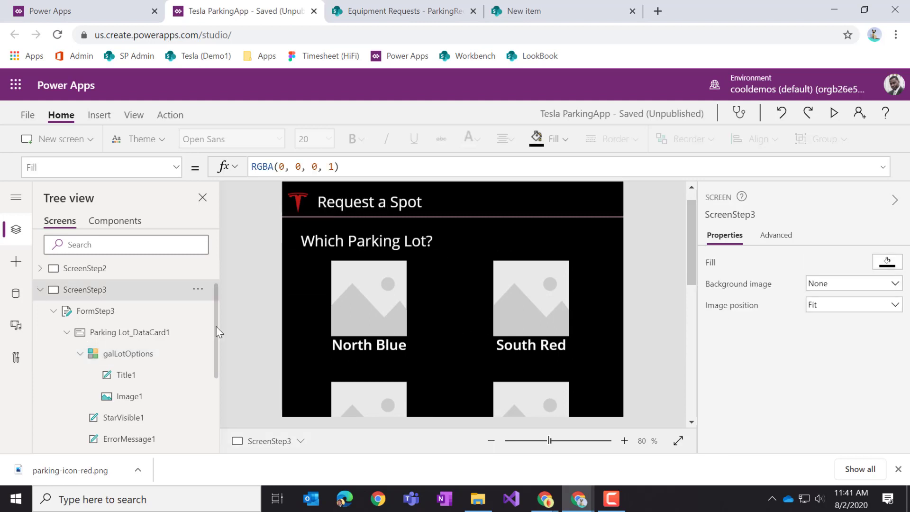
Center Image1 horizontally within the galLotOptions template.
{"action": "left_click", "coordinate": [161, 354]}
{"action": "left_click", "coordinate": [759, 141]}
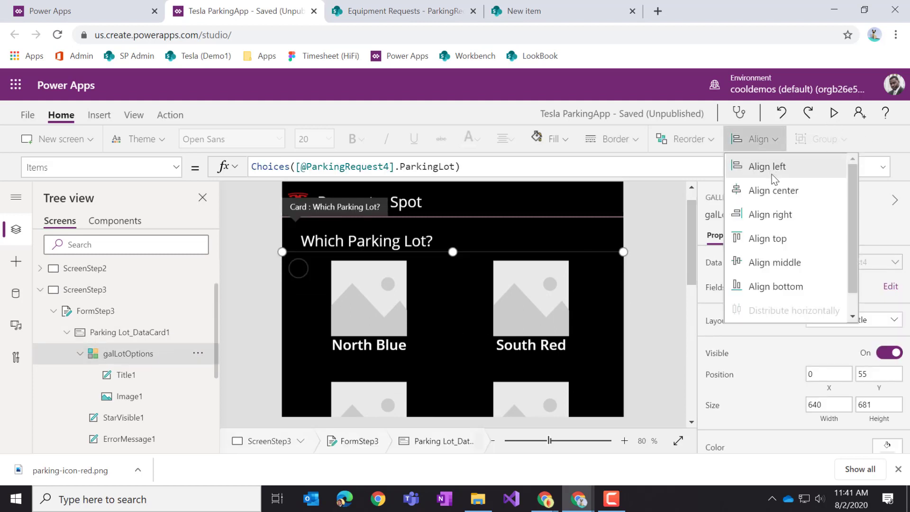
{"action": "left_click", "coordinate": [403, 327]}
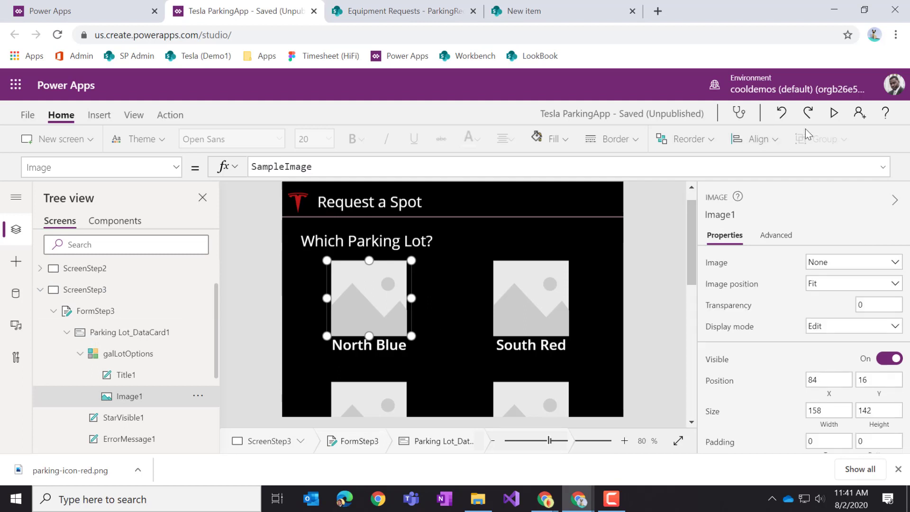
{"action": "left_click", "coordinate": [759, 139]}
{"action": "left_click", "coordinate": [772, 190]}
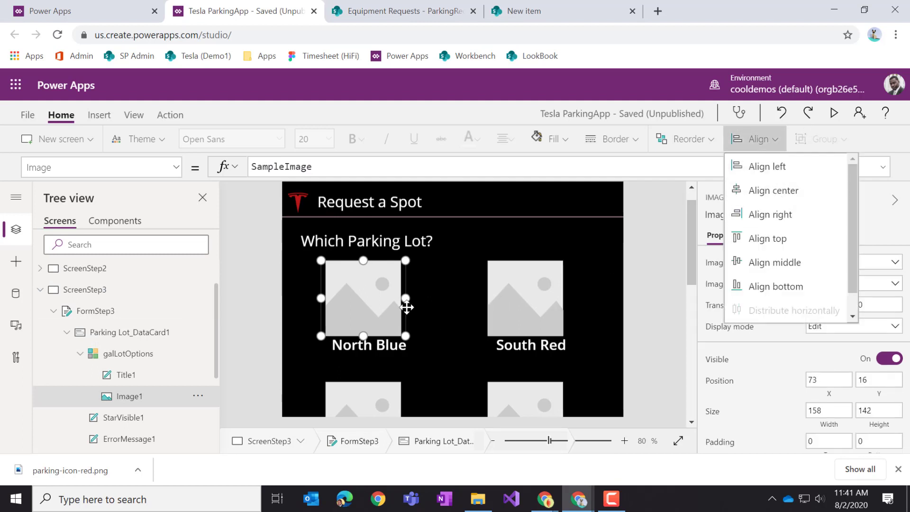
Narrow Title1 from its right edge so the lot name is centered beneath Image1.
{"action": "left_click", "coordinate": [377, 348]}
{"action": "left_click", "coordinate": [766, 141]}
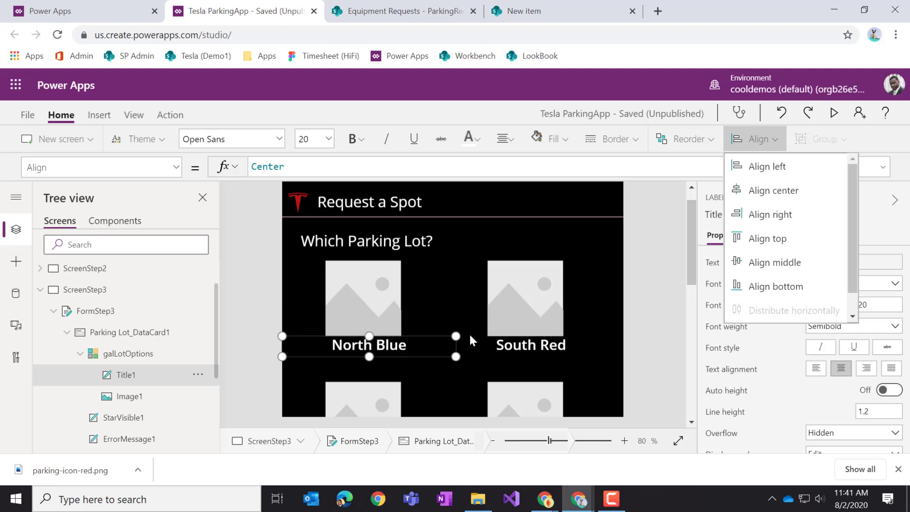
{"action": "mouse_move", "coordinate": [455, 336]}
{"action": "left_mouse_down"}
{"action": "mouse_move", "coordinate": [430, 338]}
{"action": "mouse_move", "coordinate": [440, 340]}
{"action": "left_mouse_up"}
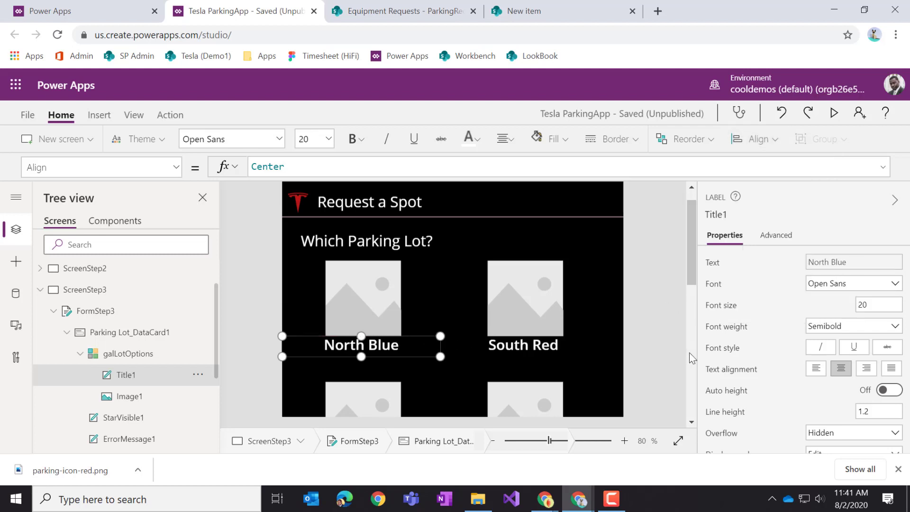
{"action": "left_click", "coordinate": [652, 351]}
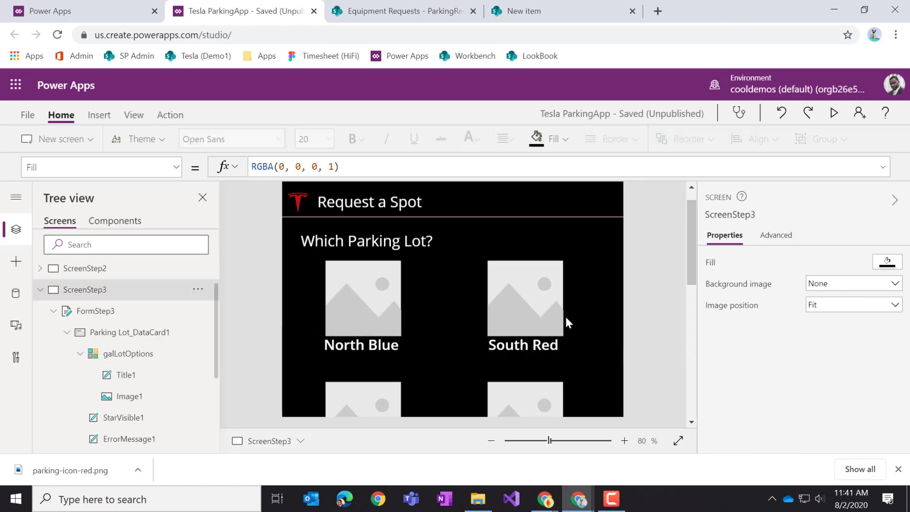
Look at the icon-based lot picker in the SharePoint parking form, and set Image1 in the Power Apps gallery to tesla-logo.
{"action": "left_click", "coordinate": [387, 314]}
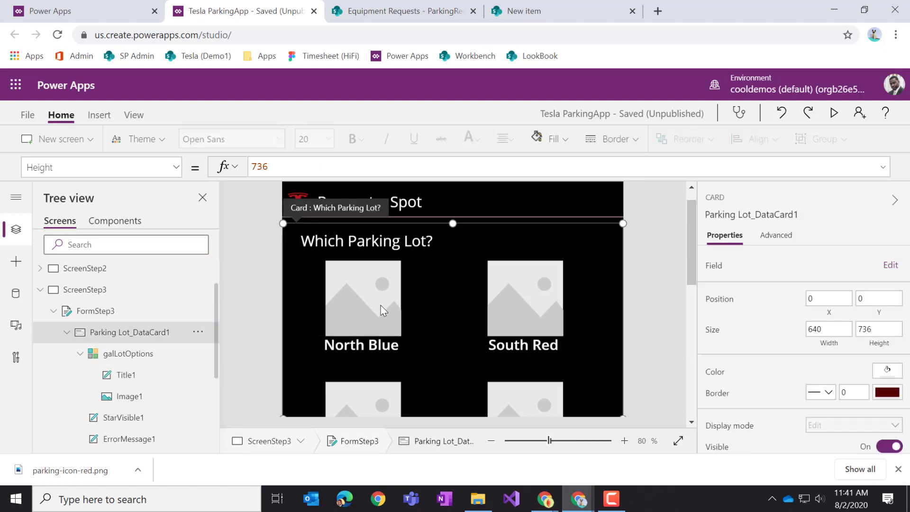
{"action": "left_click", "coordinate": [379, 307]}
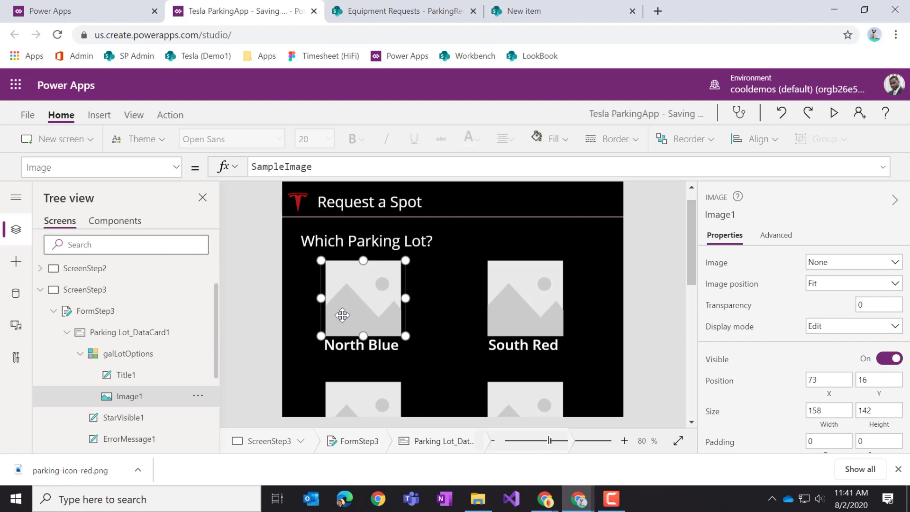
{"action": "left_click", "coordinate": [410, 13]}
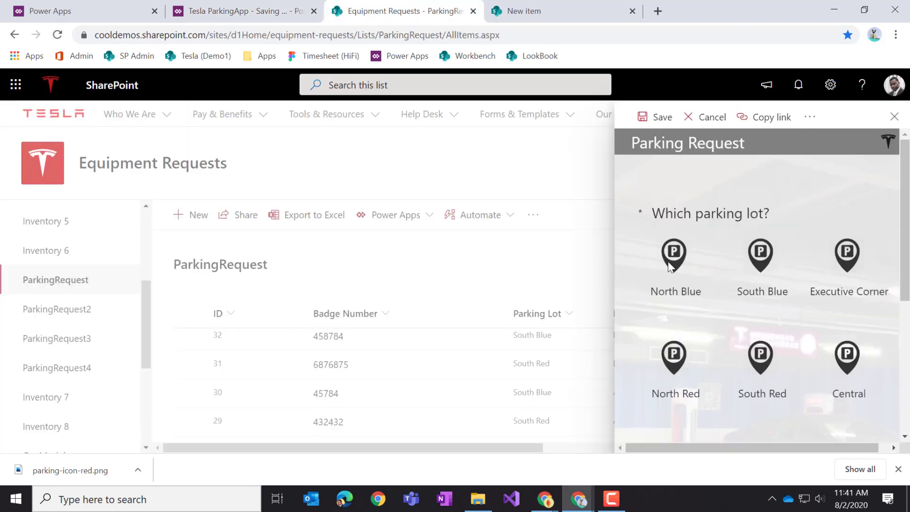
{"action": "left_click", "coordinate": [259, 13]}
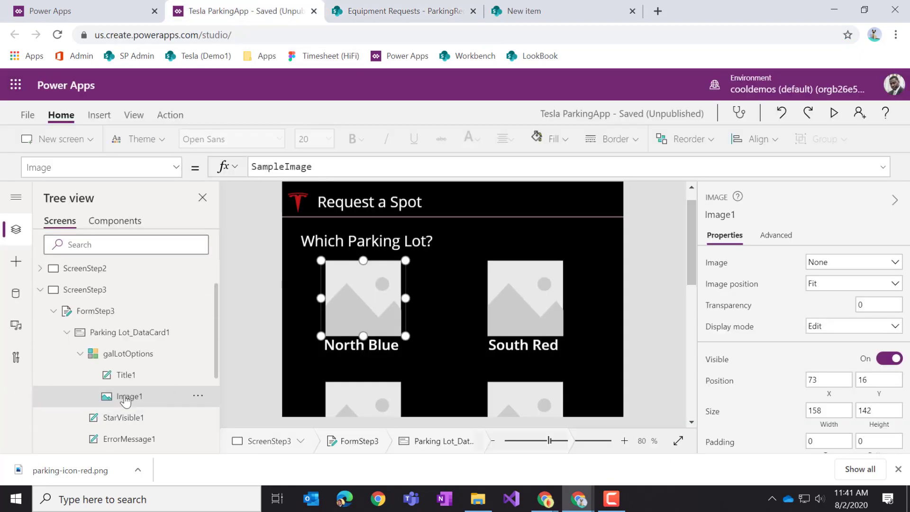
{"action": "left_click", "coordinate": [836, 263]}
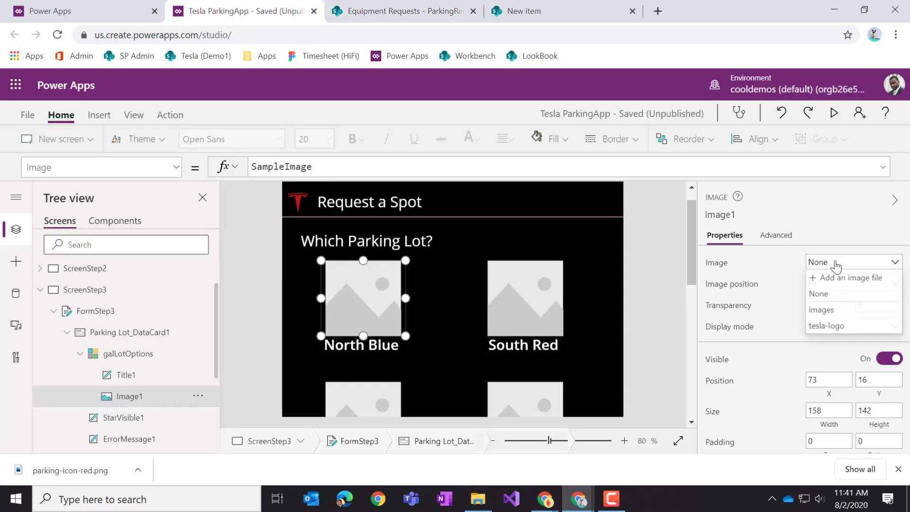
{"action": "left_click", "coordinate": [827, 327]}
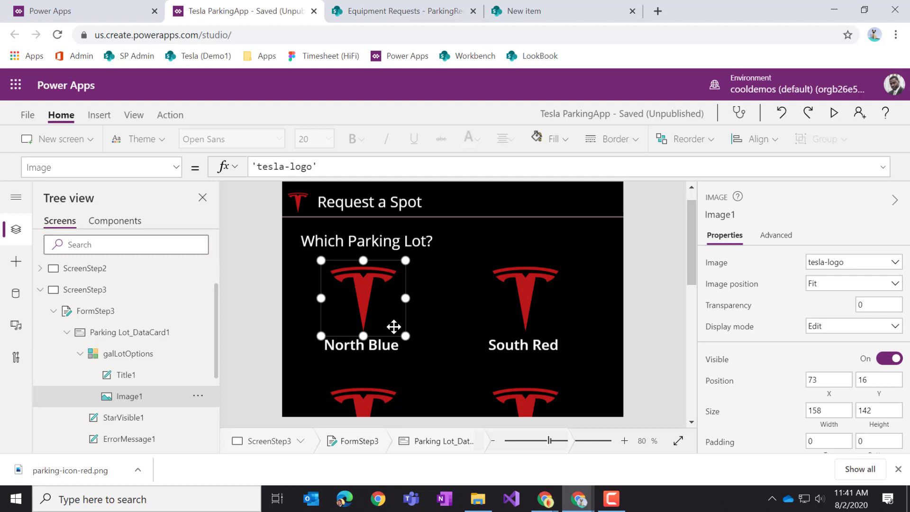
Shrink Image1 to about 105 wide by 85 high and center it horizontally in the gallery template.
{"action": "left_click_drag", "start_coordinate": [405, 336], "coordinate": [377, 306]}
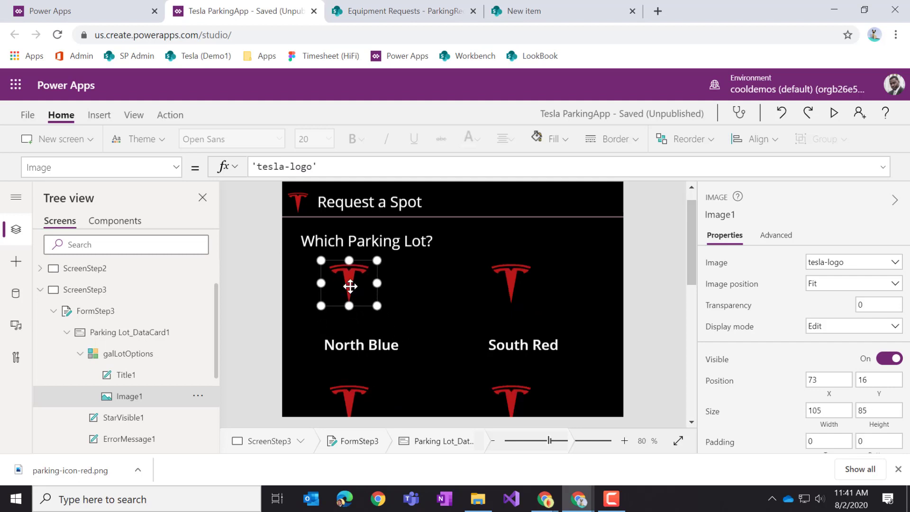
{"action": "left_click", "coordinate": [758, 139]}
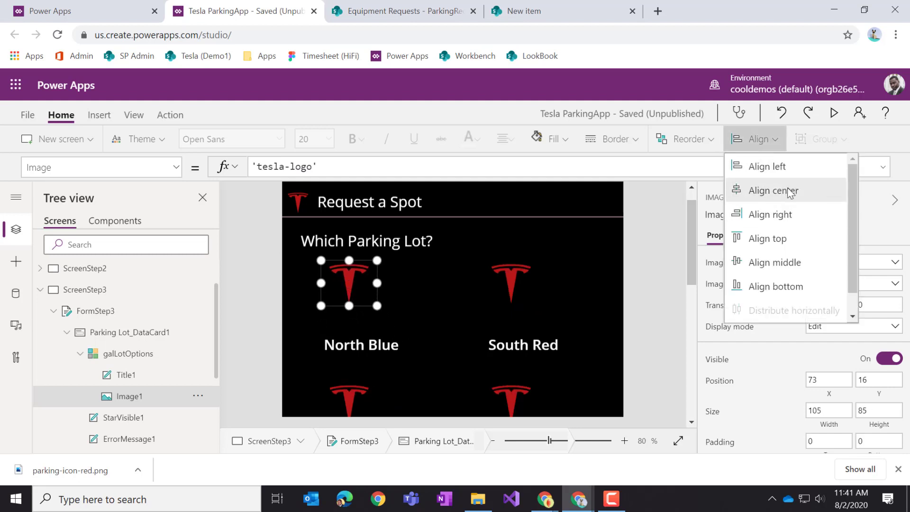
{"action": "left_click", "coordinate": [785, 190]}
Move Title1 up closer beneath the logo, centered under it, and check all three gallery rows.
{"action": "left_click", "coordinate": [374, 342]}
{"action": "left_click_drag", "start_coordinate": [377, 339], "coordinate": [380, 322]}
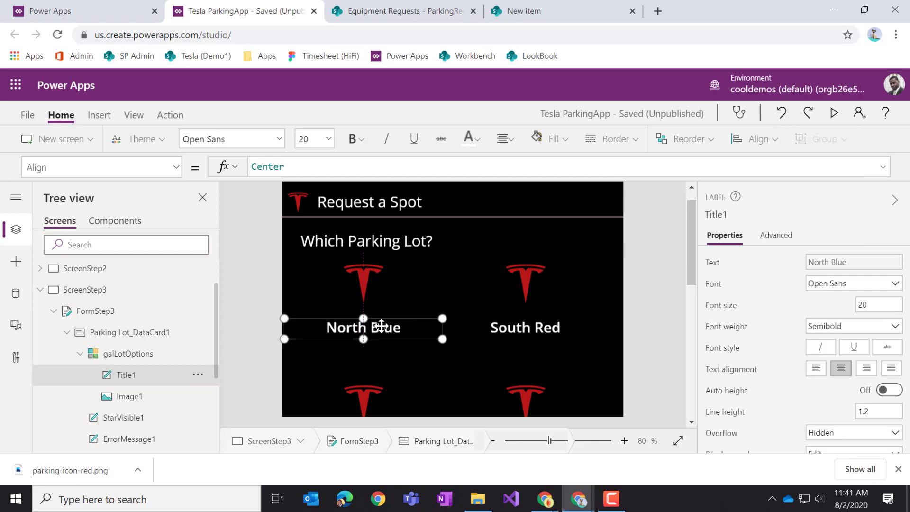
{"action": "left_click", "coordinate": [655, 350]}
{"action": "scroll", "coordinate": [655, 350], "scroll_direction": "down", "scroll_amount": 6}
{"action": "scroll", "coordinate": [654, 349], "scroll_direction": "up", "scroll_amount": 3}
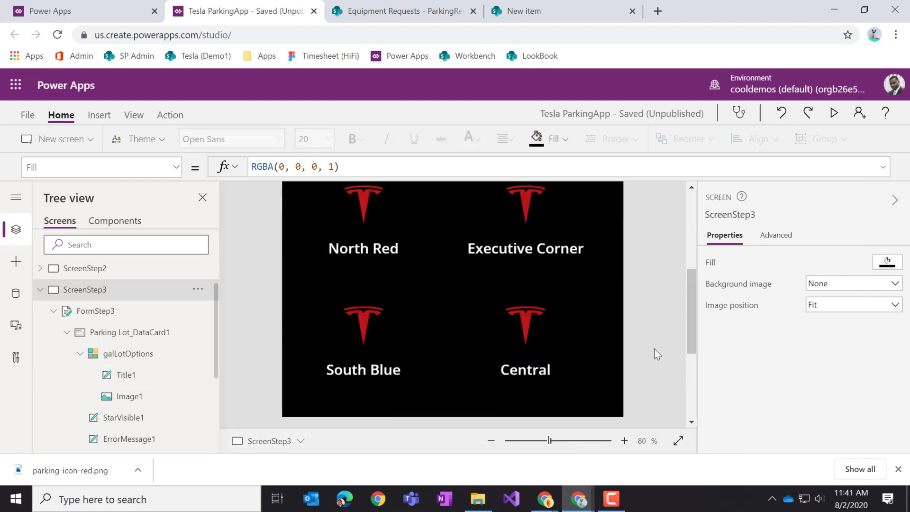
{"action": "scroll", "coordinate": [654, 350], "scroll_direction": "up", "scroll_amount": 2}
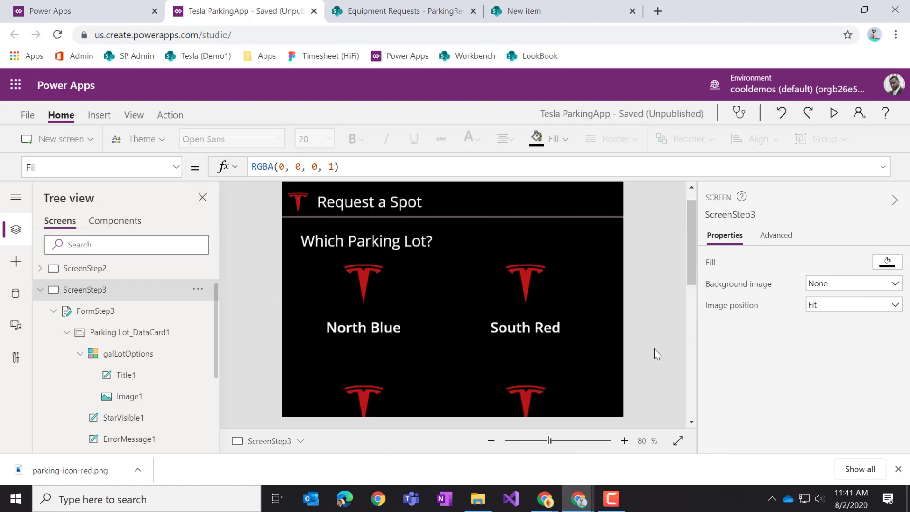
Switch to the SharePoint Parking Request form, try several parking lot icons to examine how a selection is marked, and return to Power Apps.
{"action": "left_click", "coordinate": [360, 331]}
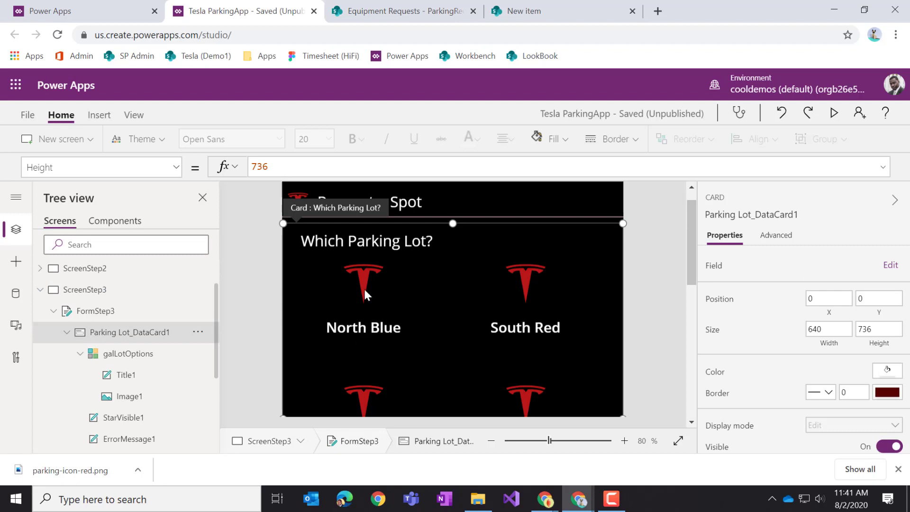
{"action": "left_click", "coordinate": [403, 11]}
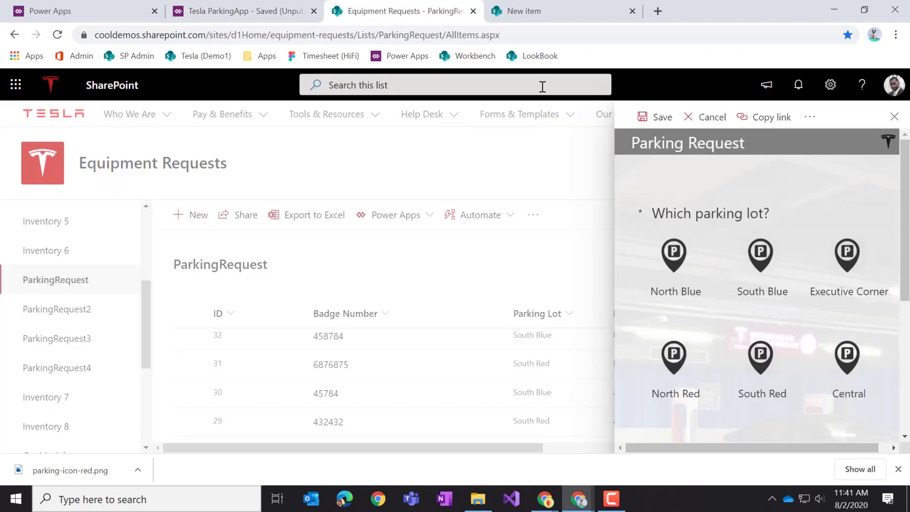
{"action": "left_click", "coordinate": [768, 261]}
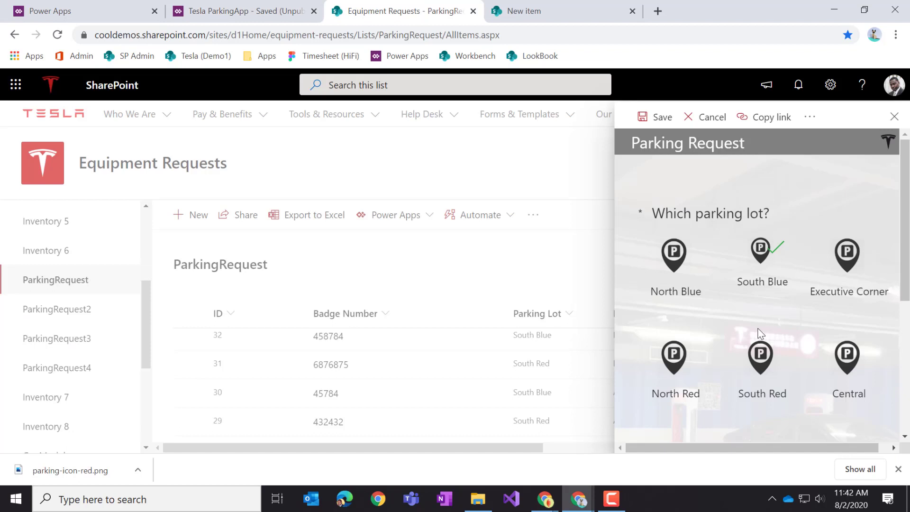
{"action": "left_click", "coordinate": [670, 262]}
{"action": "left_click", "coordinate": [761, 270]}
{"action": "left_click", "coordinate": [847, 270]}
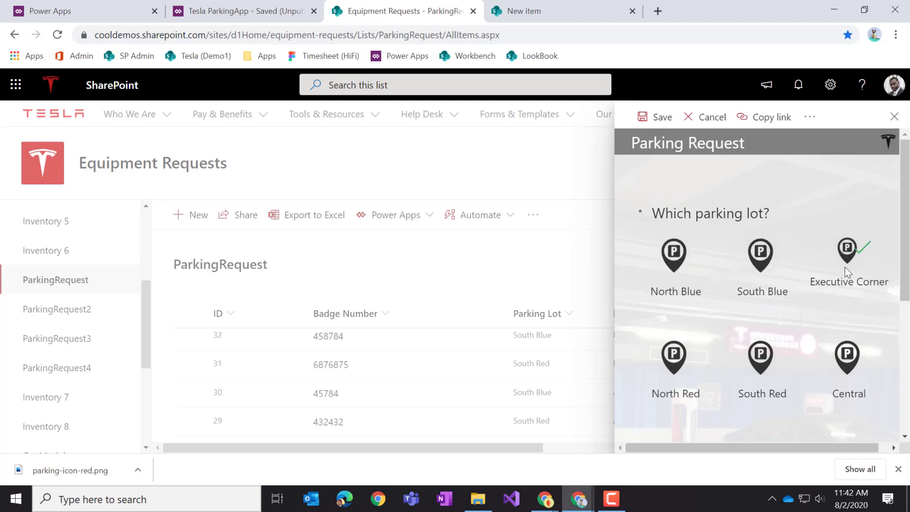
{"action": "left_click", "coordinate": [771, 368]}
{"action": "left_click", "coordinate": [673, 365]}
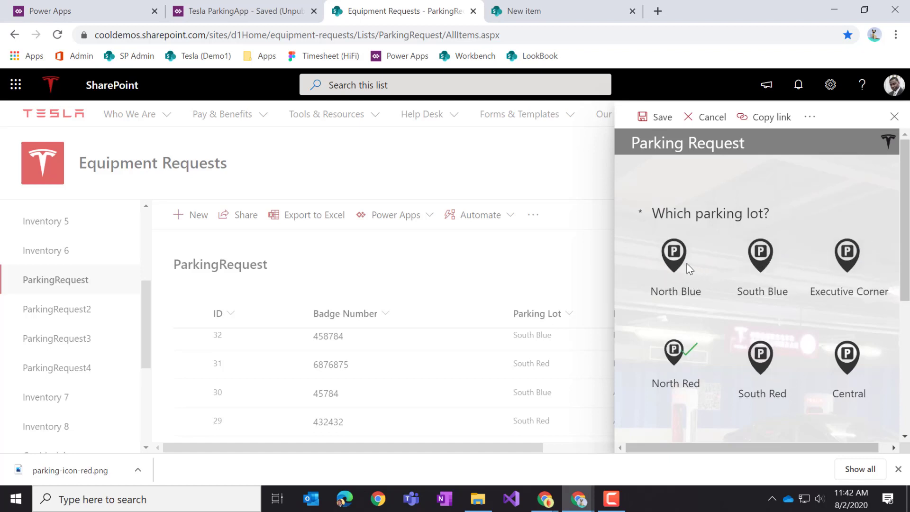
{"action": "left_click", "coordinate": [683, 264]}
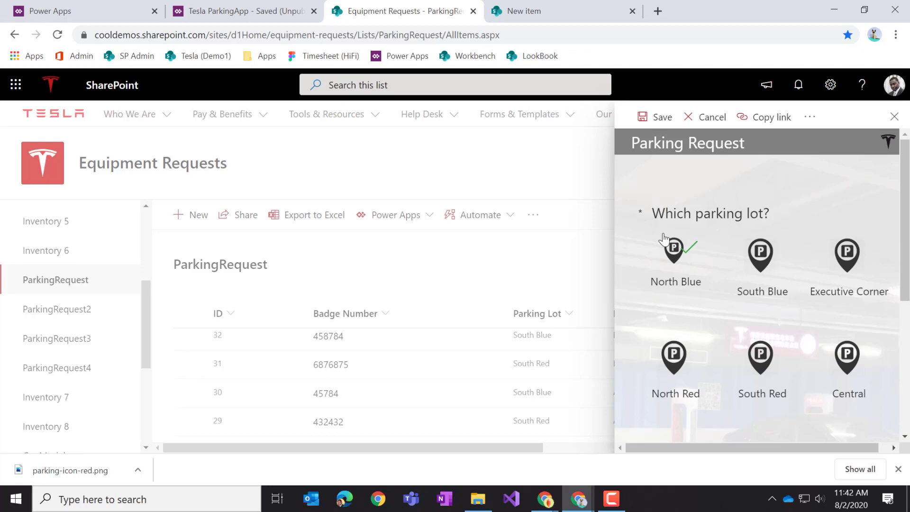
{"action": "left_click", "coordinate": [241, 15]}
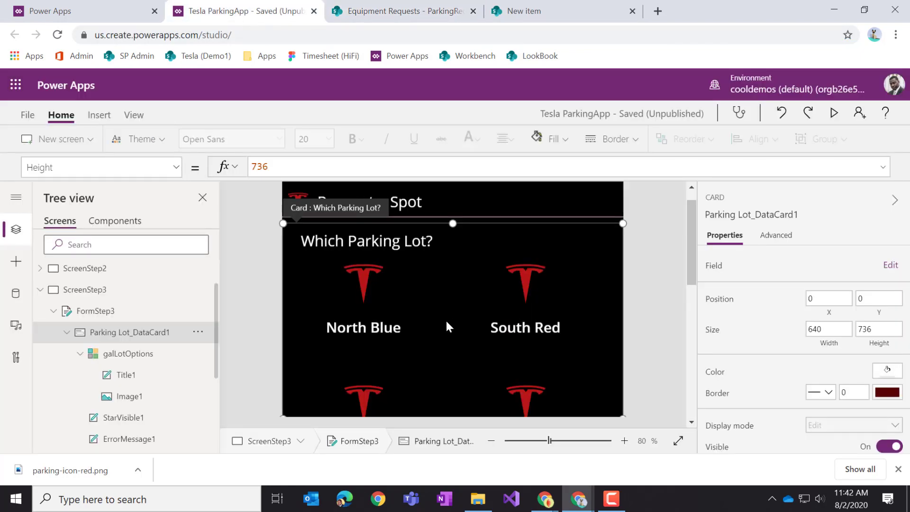
{"action": "left_click", "coordinate": [363, 297]}
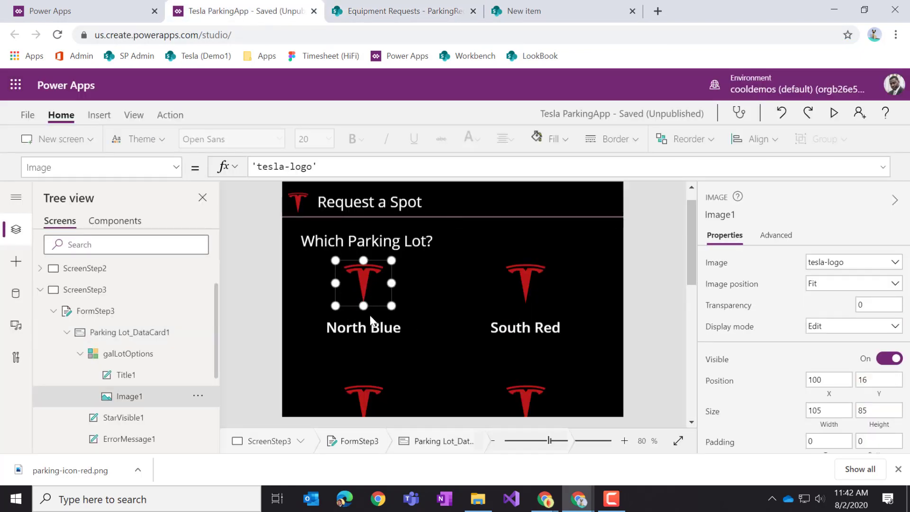
{"action": "left_click", "coordinate": [408, 301]}
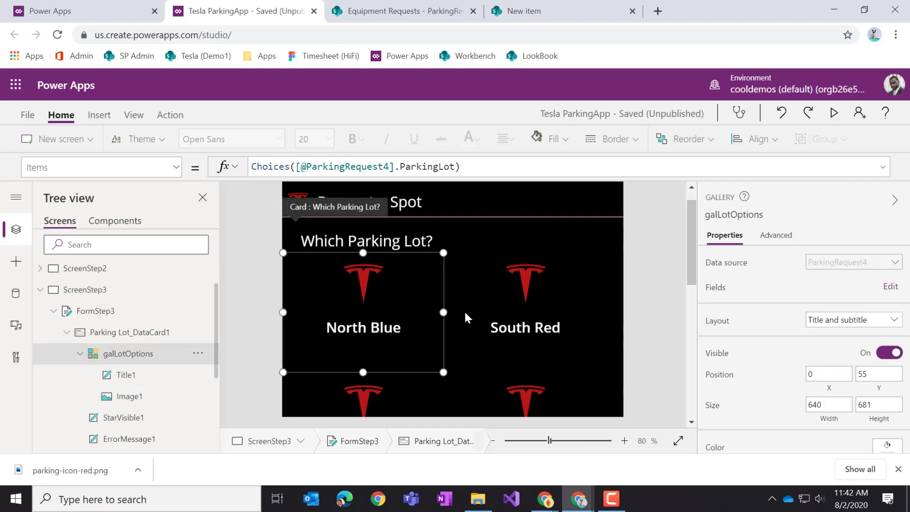
{"action": "left_click", "coordinate": [566, 313]}
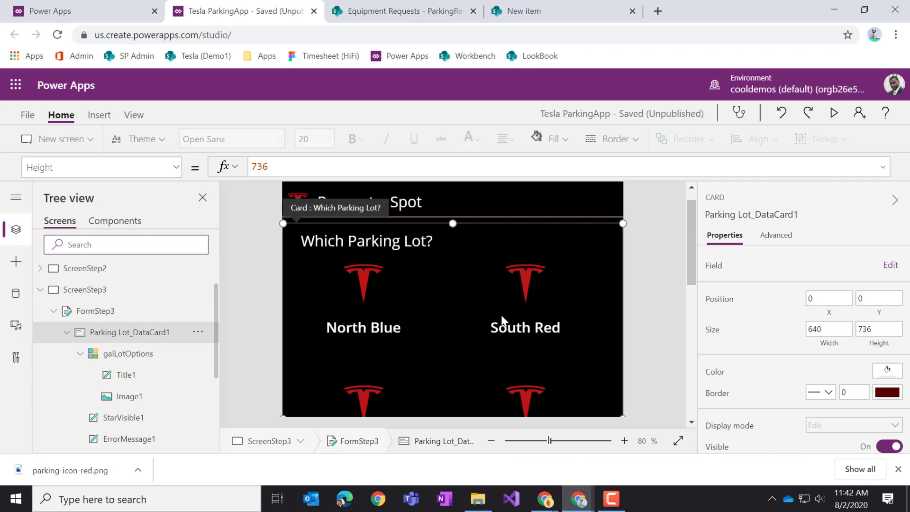
{"action": "left_click", "coordinate": [376, 295]}
{"action": "left_click", "coordinate": [361, 312]}
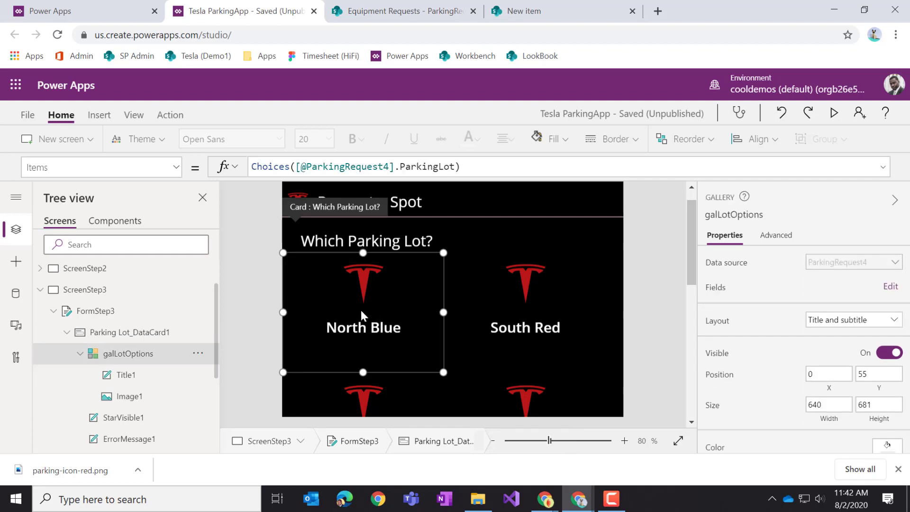
{"action": "left_click", "coordinate": [492, 325]}
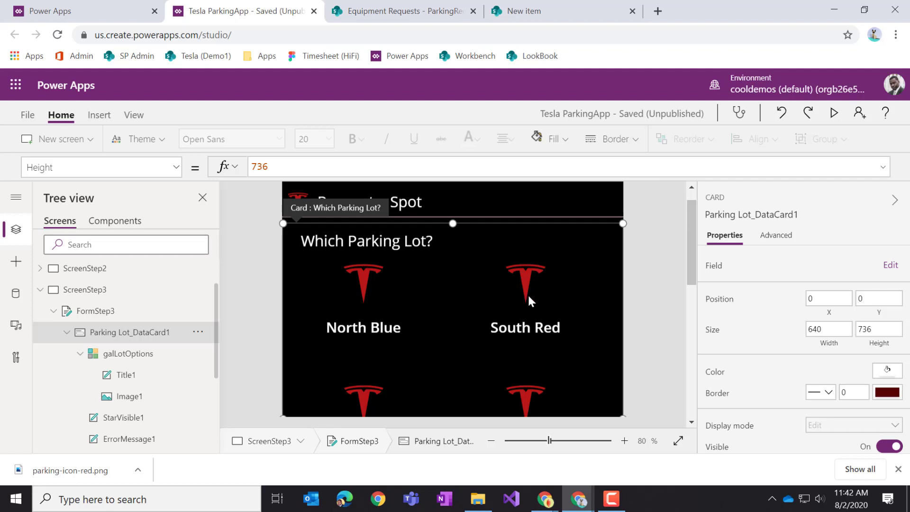
{"action": "left_click", "coordinate": [365, 286]}
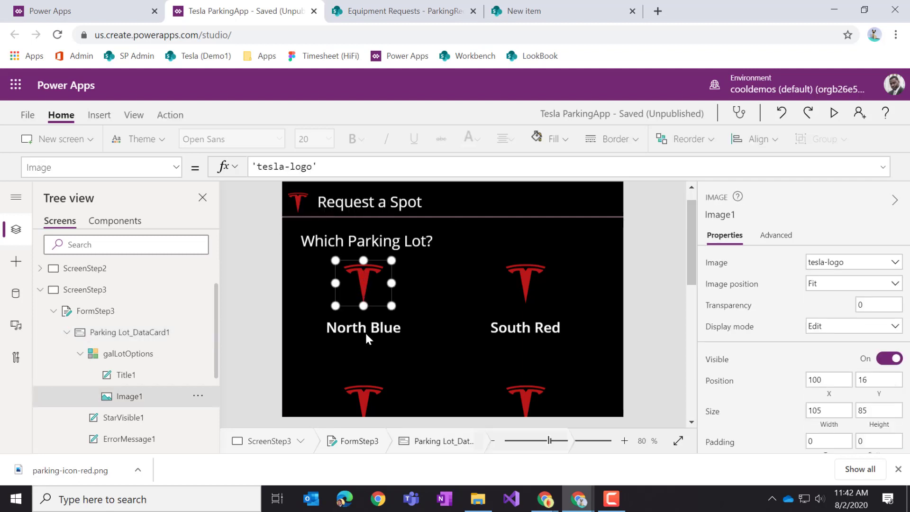
Narrow the galLotOptions template slightly and inset the gallery to X 6 with a width of 626.
{"action": "left_click", "coordinate": [404, 298]}
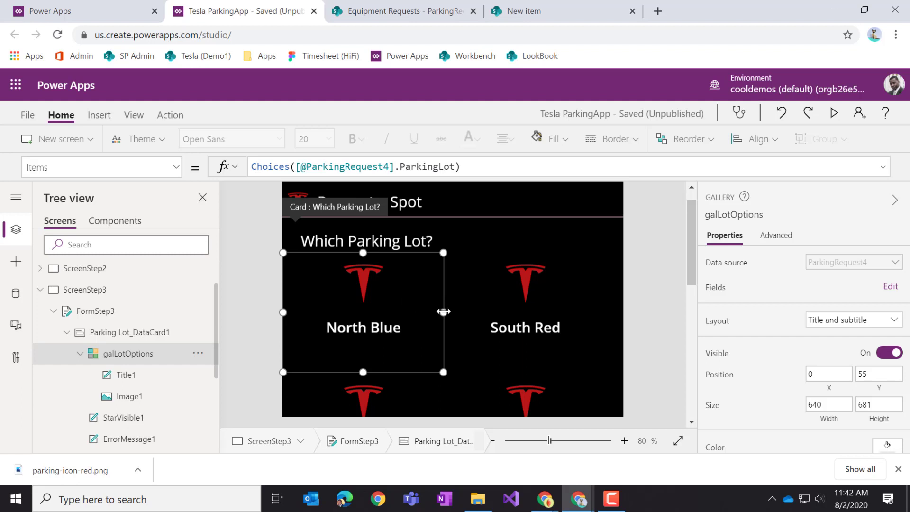
{"action": "mouse_move", "coordinate": [443, 311]}
{"action": "left_mouse_down"}
{"action": "mouse_move", "coordinate": [422, 312]}
{"action": "mouse_move", "coordinate": [434, 311]}
{"action": "left_mouse_up"}
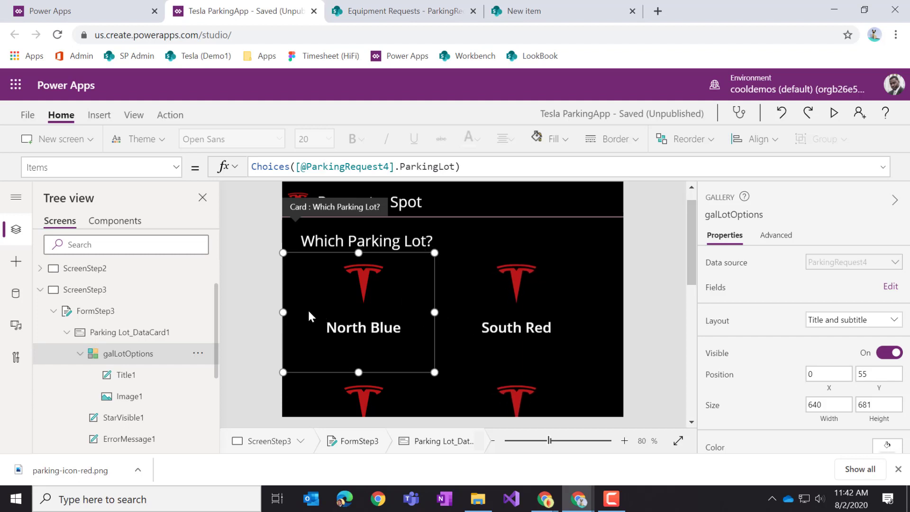
{"action": "mouse_move", "coordinate": [282, 312]}
{"action": "left_mouse_down"}
{"action": "mouse_move", "coordinate": [296, 313]}
{"action": "mouse_move", "coordinate": [286, 312]}
{"action": "left_mouse_up"}
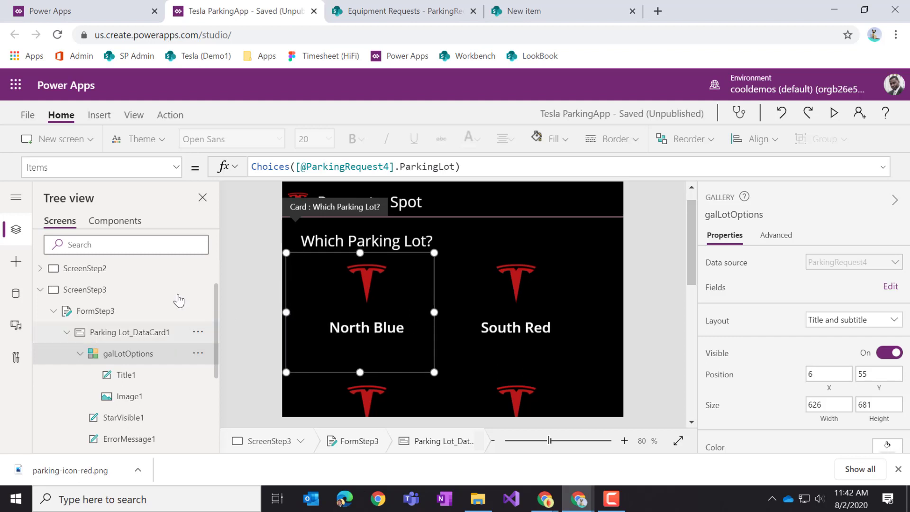
Insert a Check icon into the galLotOptions template and place it over the edge of the logo at X 175, Y 26.
{"action": "left_click", "coordinate": [15, 265]}
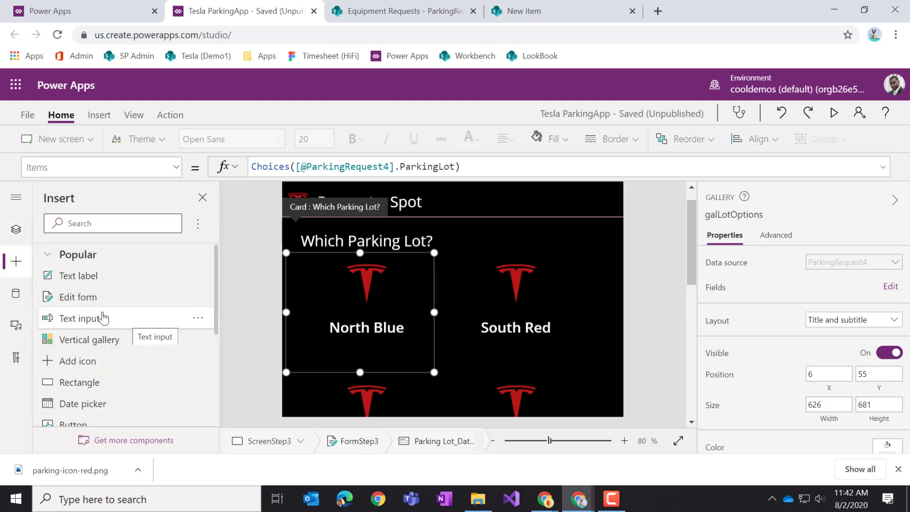
{"action": "scroll", "coordinate": [103, 316], "scroll_direction": "down", "scroll_amount": 5}
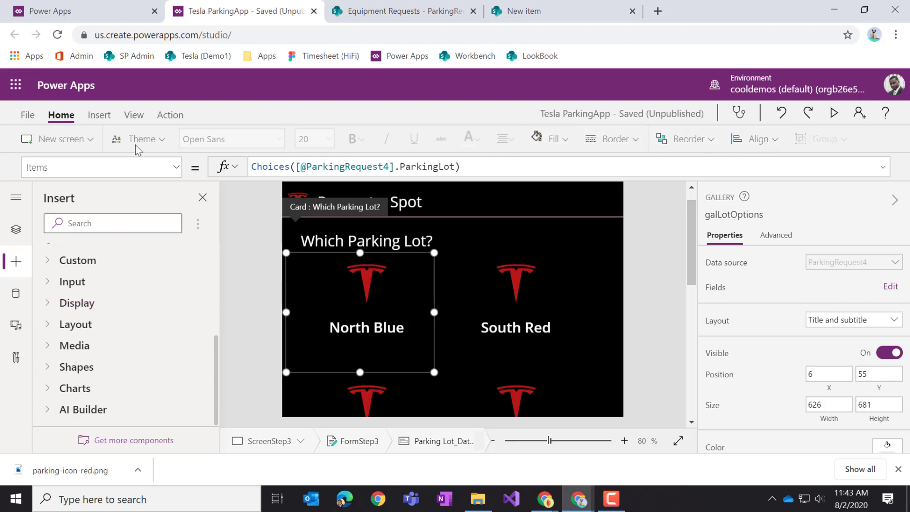
{"action": "left_click", "coordinate": [99, 115]}
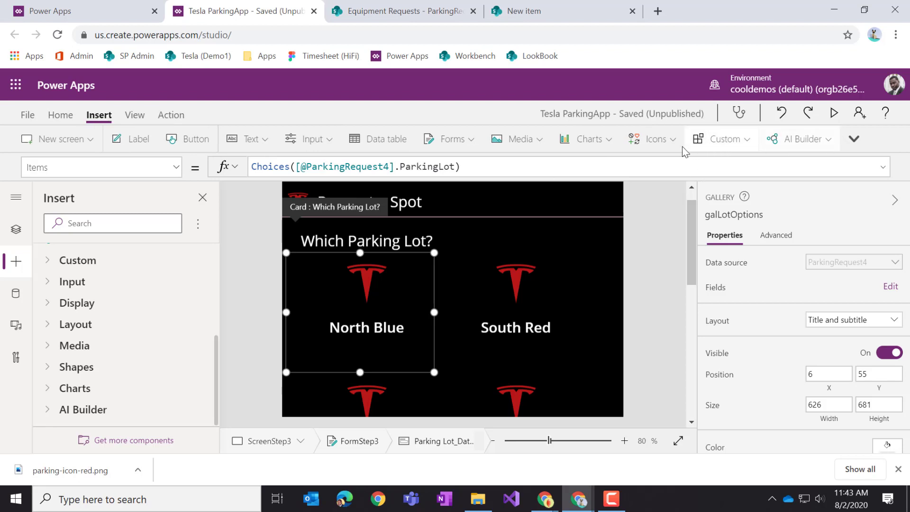
{"action": "left_click", "coordinate": [664, 147]}
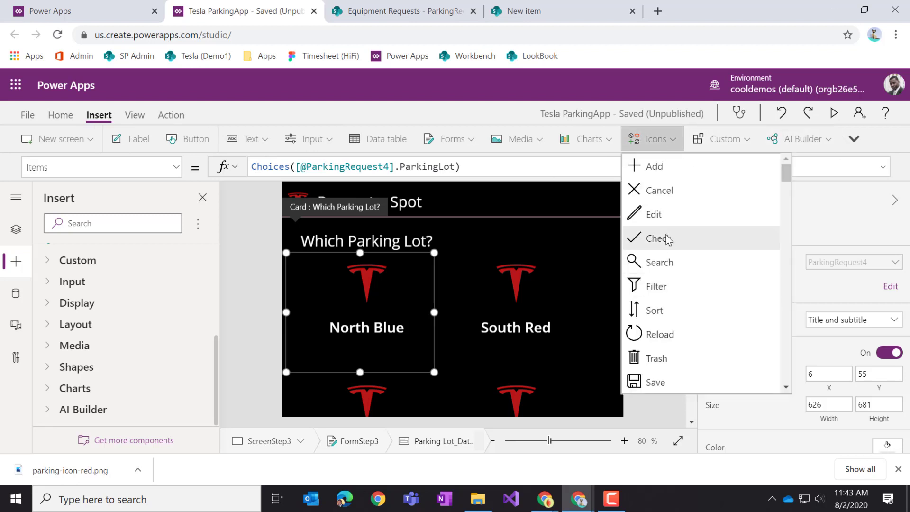
{"action": "left_click", "coordinate": [663, 238]}
{"action": "left_click_drag", "start_coordinate": [325, 299], "coordinate": [395, 283]}
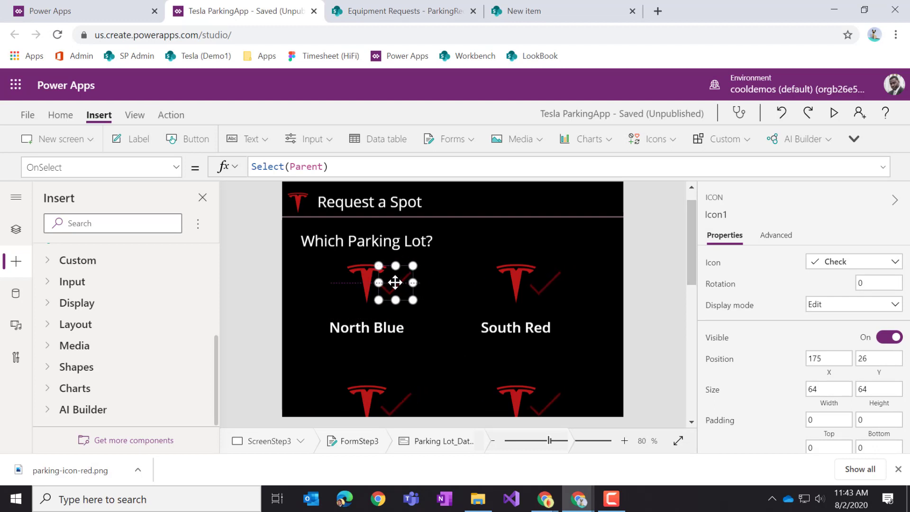
Color the check icon light green and shrink it to about 47 wide by 49 high.
{"action": "scroll", "coordinate": [832, 371], "scroll_direction": "down", "scroll_amount": 3}
{"action": "scroll", "coordinate": [829, 364], "scroll_direction": "down", "scroll_amount": 3}
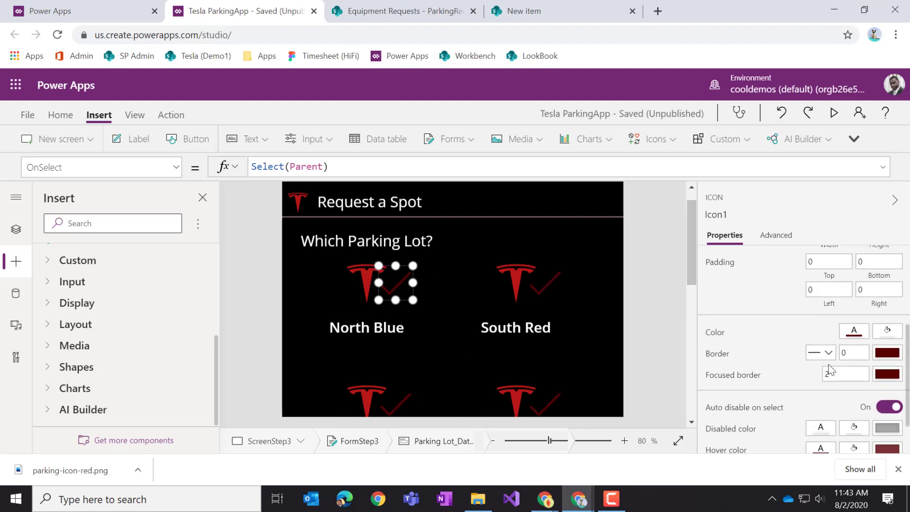
{"action": "left_click", "coordinate": [854, 289]}
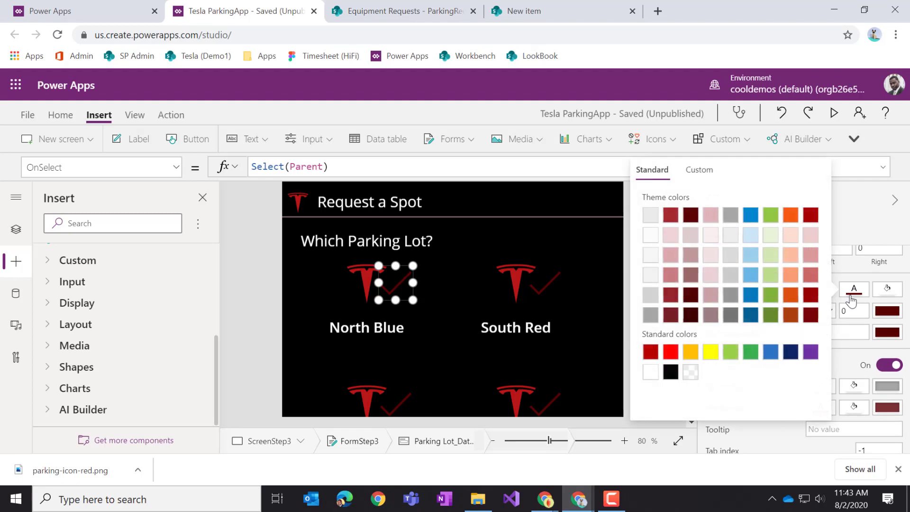
{"action": "left_click", "coordinate": [771, 276]}
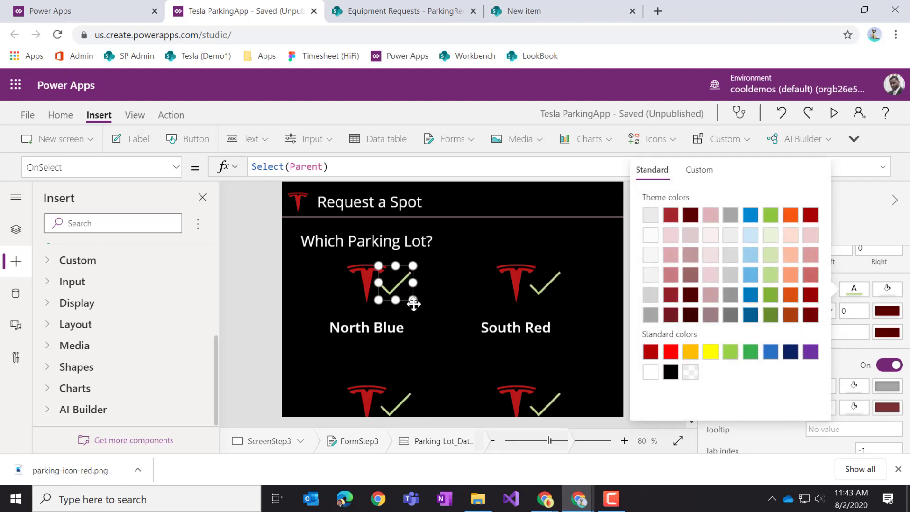
{"action": "left_click_drag", "start_coordinate": [413, 300], "coordinate": [391, 279]}
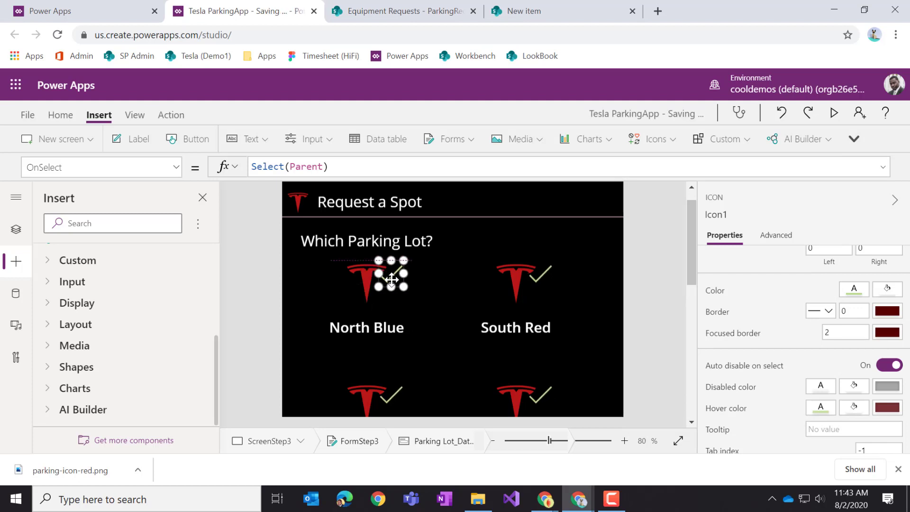
Look up Image1's size, record 105 and 85 in a new Notepad note, and narrow the Notepad window.
{"action": "left_click", "coordinate": [363, 286]}
{"action": "scroll", "coordinate": [815, 348], "scroll_direction": "up", "scroll_amount": 5}
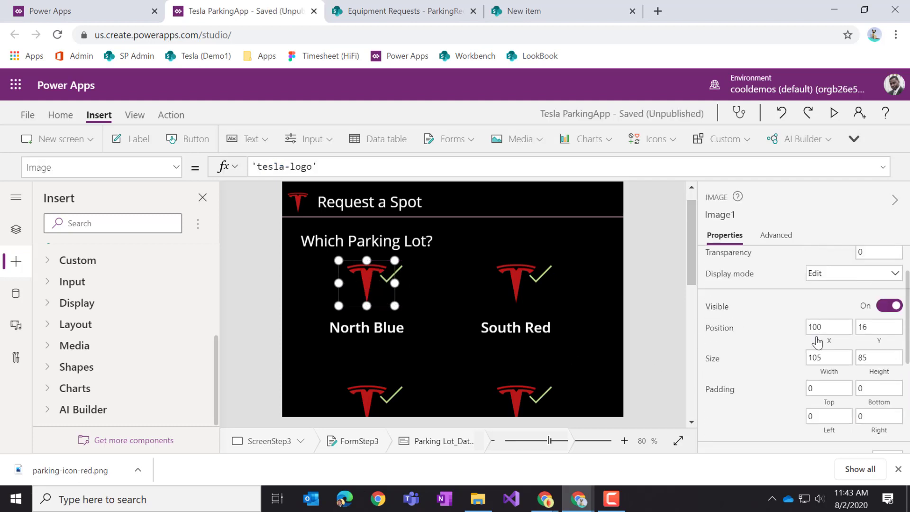
{"action": "scroll", "coordinate": [816, 336], "scroll_direction": "down", "scroll_amount": 5}
{"action": "scroll", "coordinate": [808, 360], "scroll_direction": "up", "scroll_amount": 3}
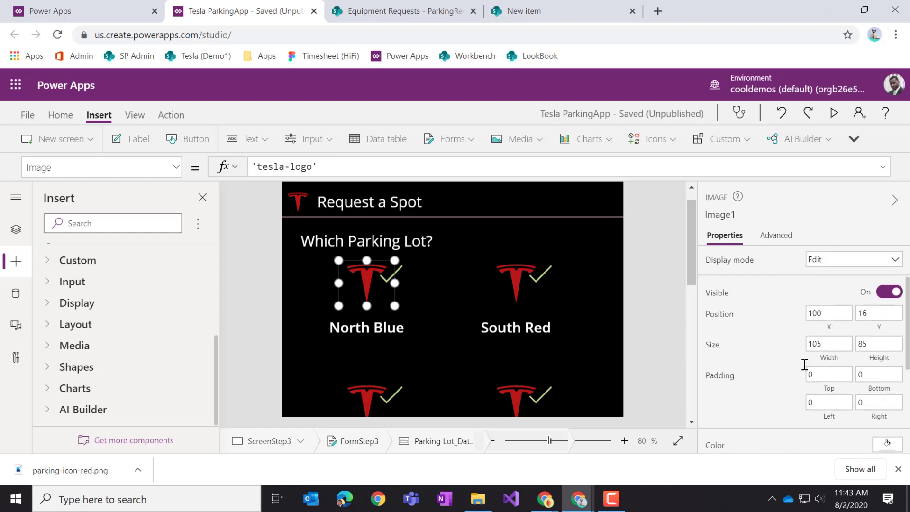
{"action": "left_click", "coordinate": [129, 502]}
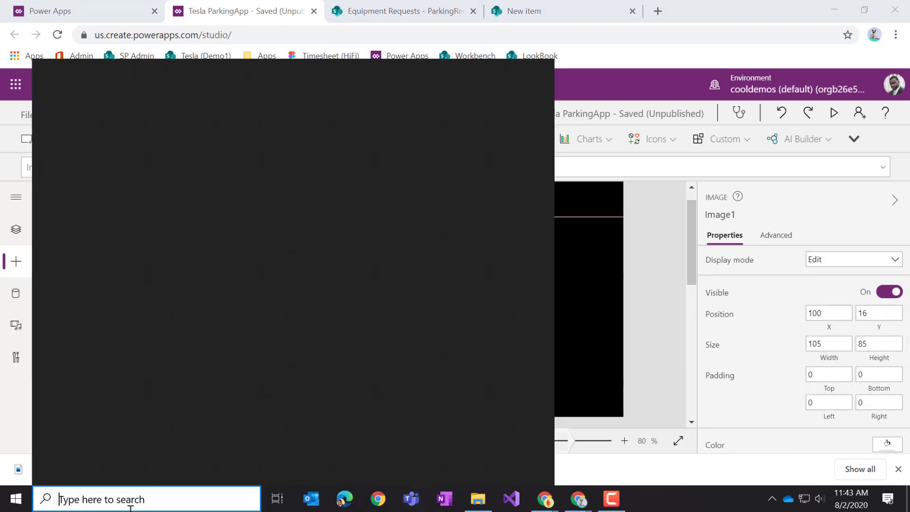
{"action": "type", "text": "not"}
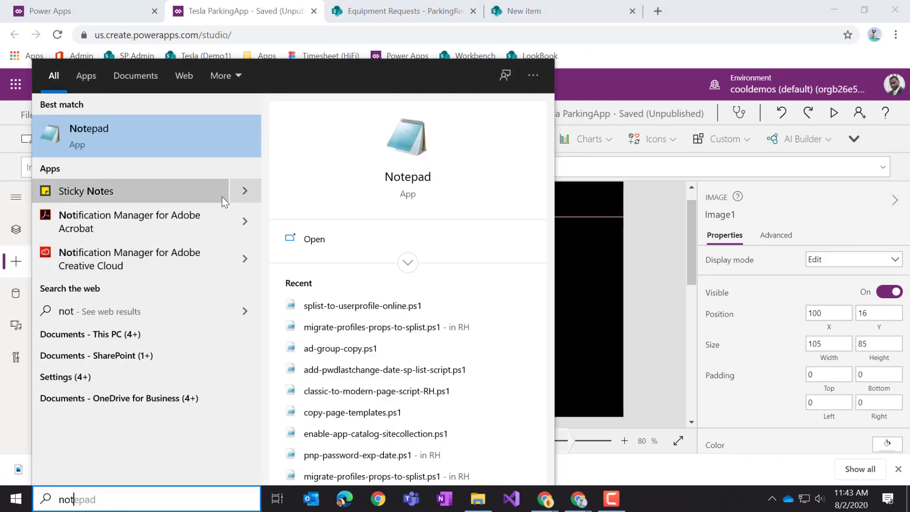
{"action": "left_click", "coordinate": [218, 144]}
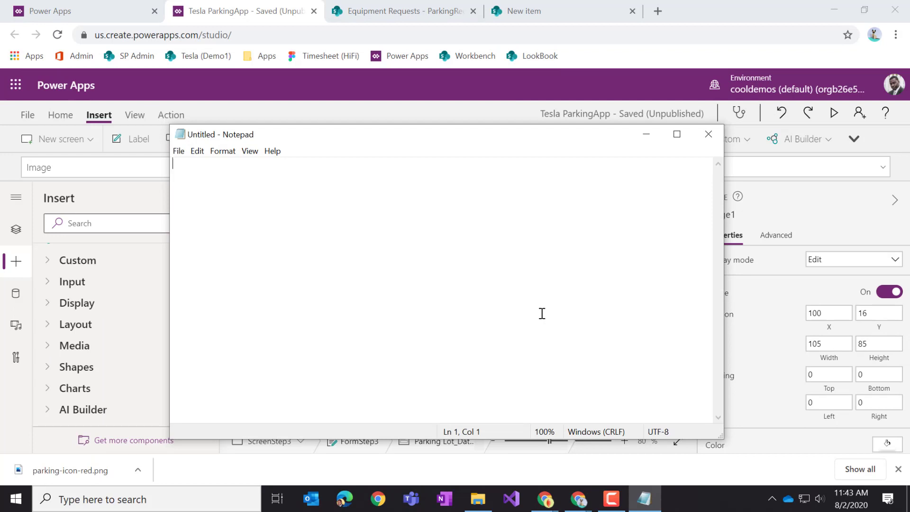
{"action": "type", "text": "105"}
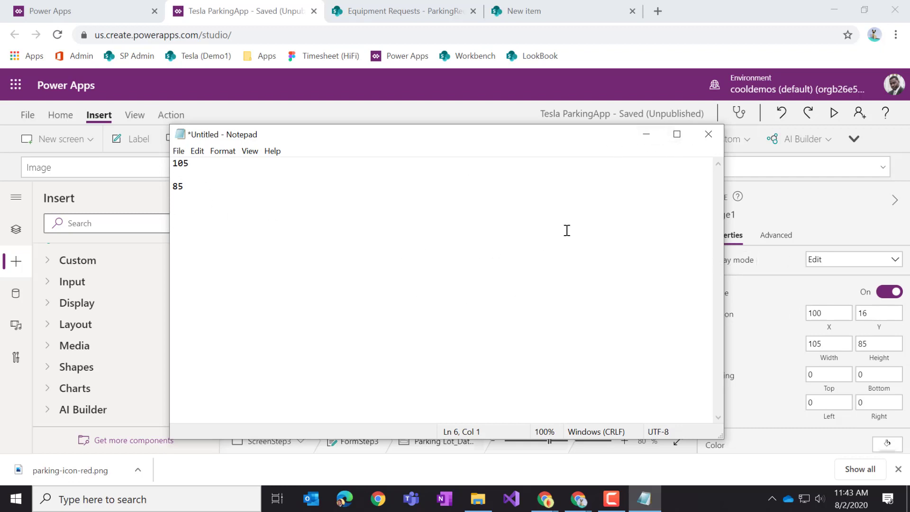
{"action": "left_click_drag", "start_coordinate": [726, 179], "coordinate": [314, 171]}
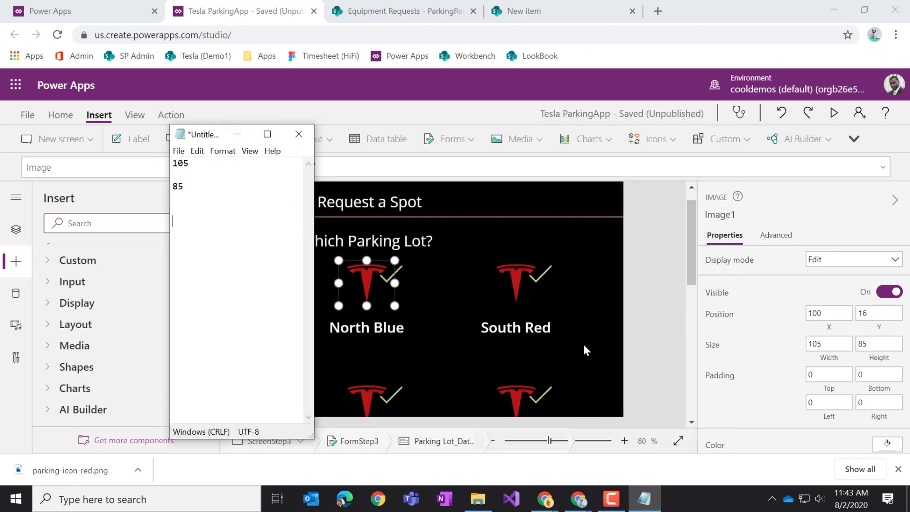
Shrink Image1 to 75 wide by 65 high and move the check icon onto it at X 151, Y 24.
{"action": "left_click", "coordinate": [372, 296]}
{"action": "left_click_drag", "start_coordinate": [394, 304], "coordinate": [379, 295]}
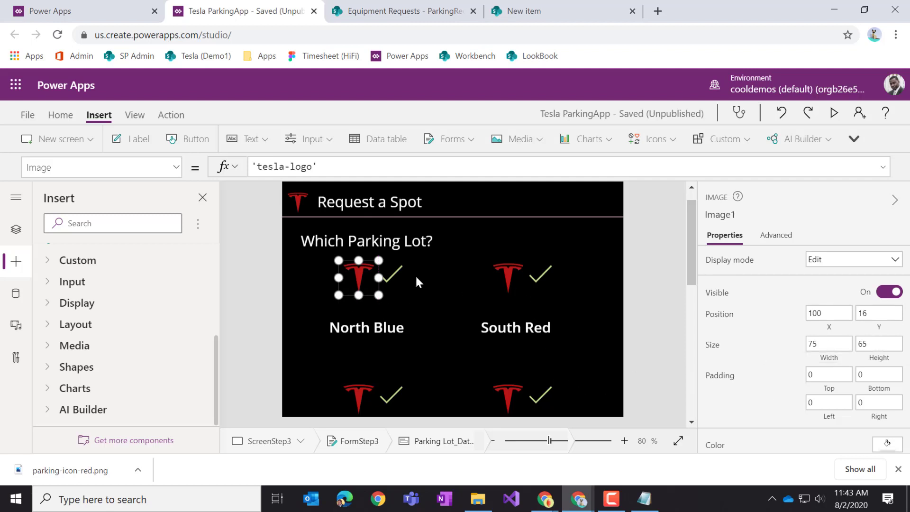
{"action": "left_click_drag", "start_coordinate": [392, 271], "coordinate": [372, 280]}
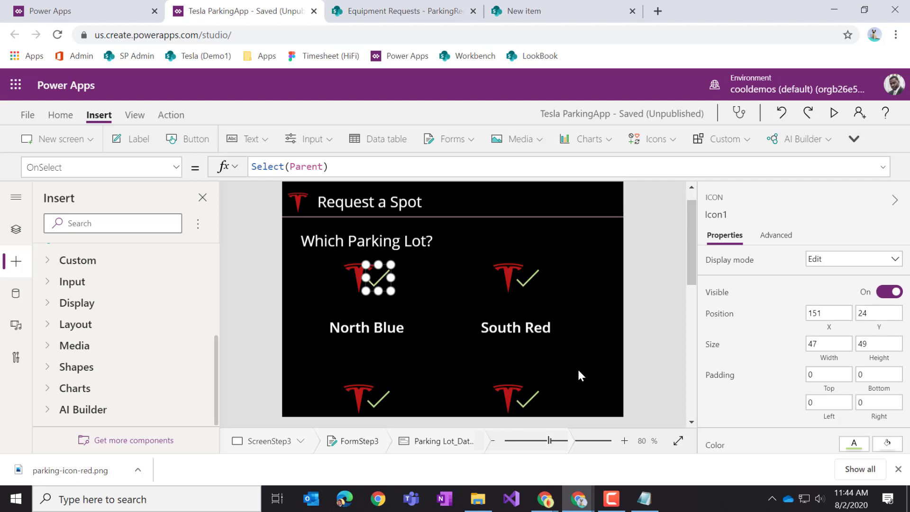
{"action": "scroll", "coordinate": [578, 368], "scroll_direction": "down", "scroll_amount": 3}
{"action": "scroll", "coordinate": [578, 368], "scroll_direction": "down", "scroll_amount": 2}
{"action": "scroll", "coordinate": [578, 367], "scroll_direction": "up", "scroll_amount": 6}
Add Image1's reduced size, 75 by 65, to the Notepad note and return to Power Apps.
{"action": "left_click", "coordinate": [431, 299]}
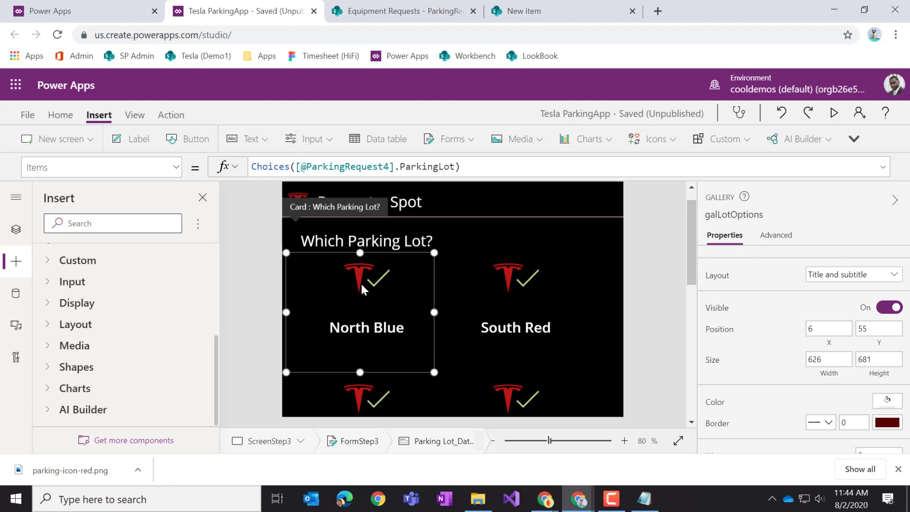
{"action": "left_click", "coordinate": [359, 270]}
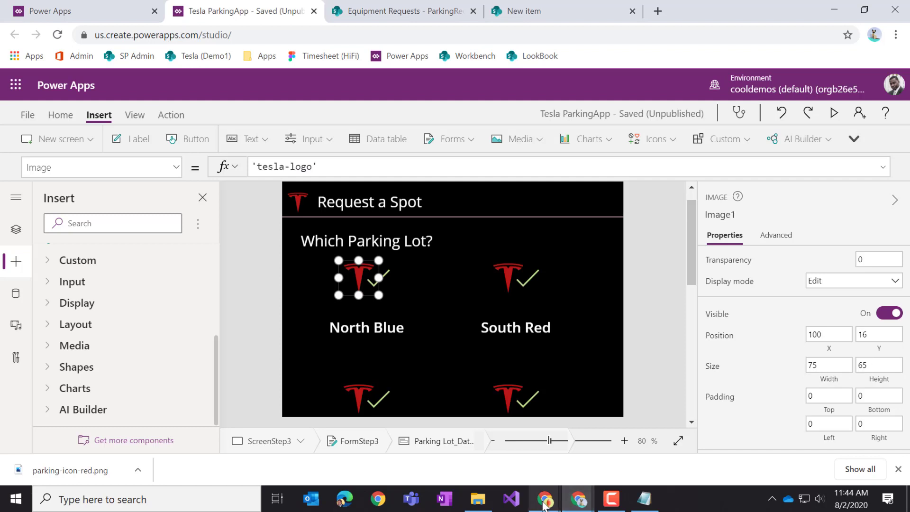
{"action": "left_click", "coordinate": [644, 498]}
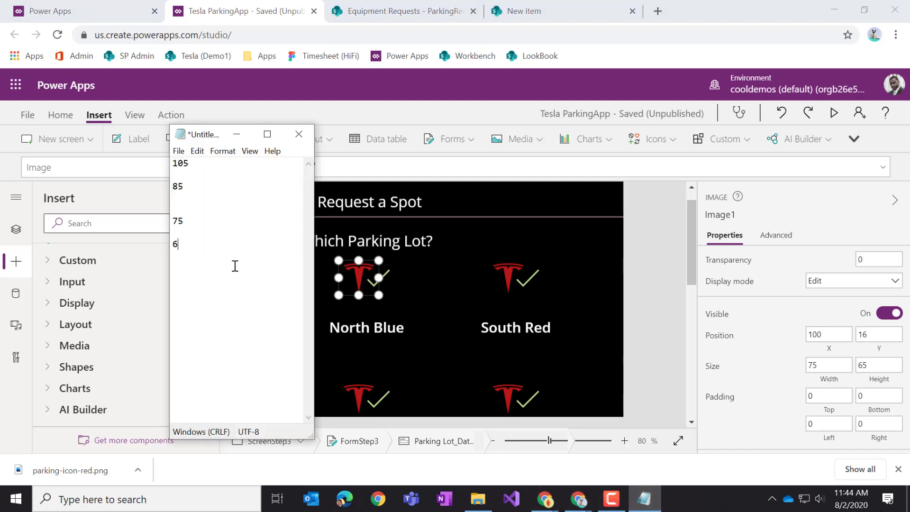
{"action": "left_click", "coordinate": [674, 331]}
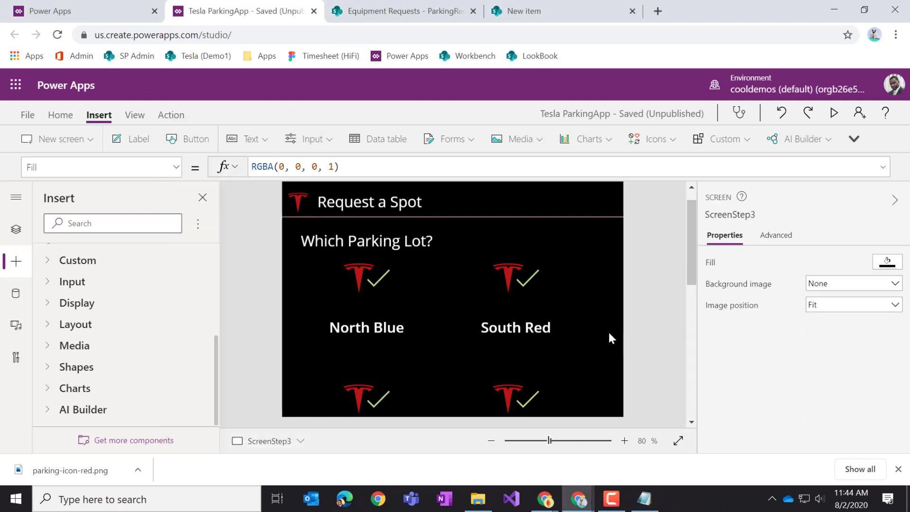
Show the screen's control tree and open the Visible formula of the check icon Icon1.
{"action": "left_click", "coordinate": [16, 231]}
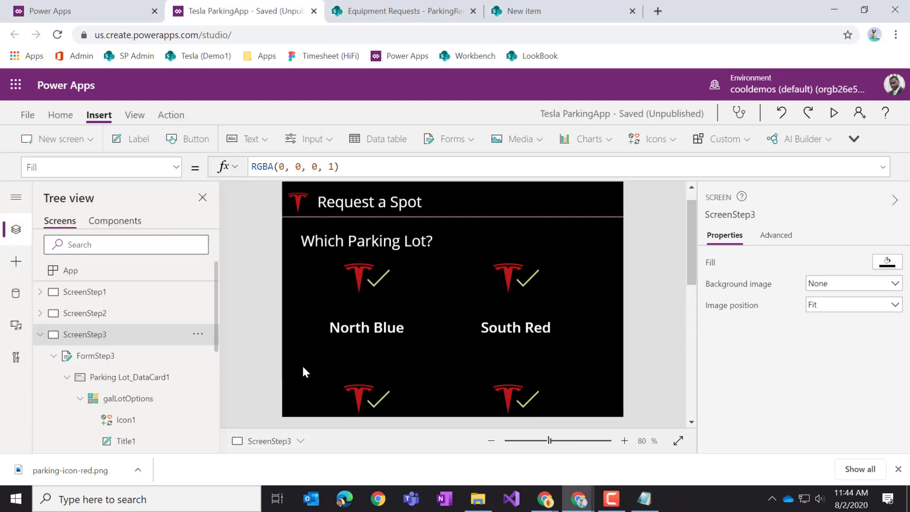
{"action": "left_click", "coordinate": [376, 281]}
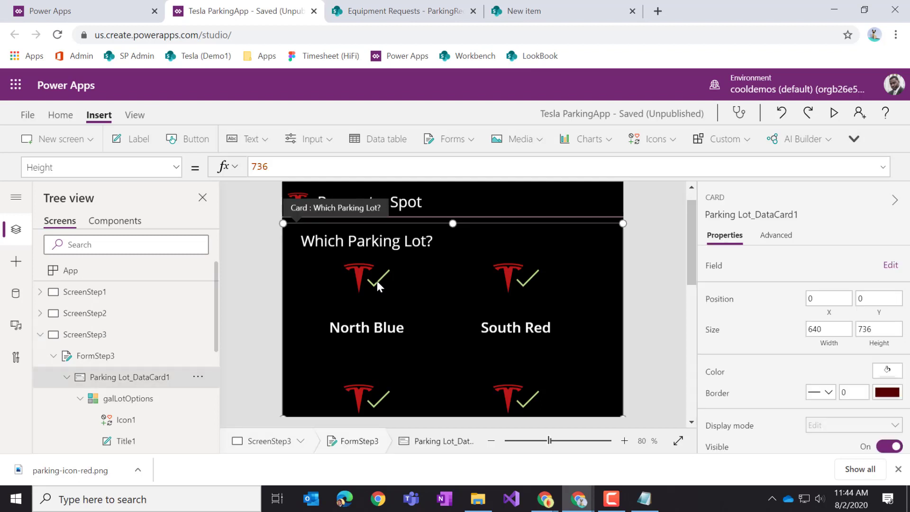
{"action": "left_click", "coordinate": [377, 281]}
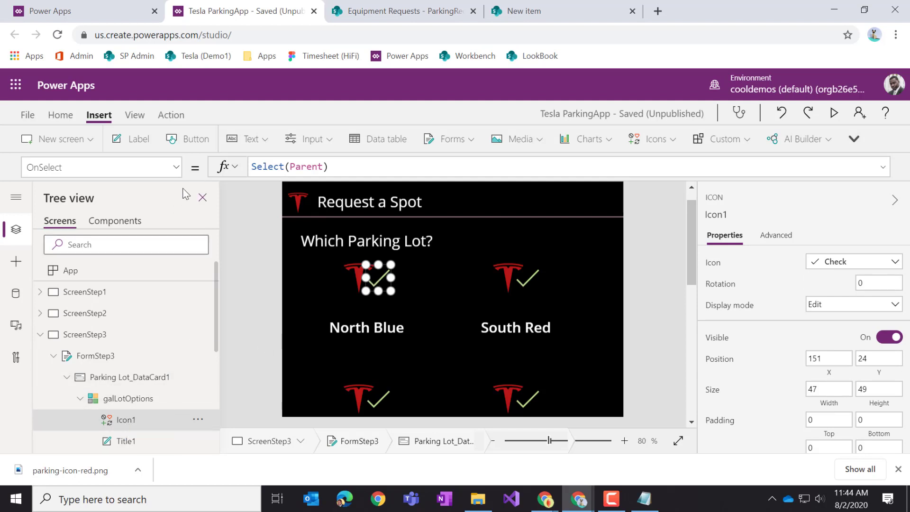
{"action": "left_click", "coordinate": [176, 168]}
{"action": "scroll", "coordinate": [100, 384], "scroll_direction": "down", "scroll_amount": 3}
{"action": "scroll", "coordinate": [101, 372], "scroll_direction": "down", "scroll_amount": 3}
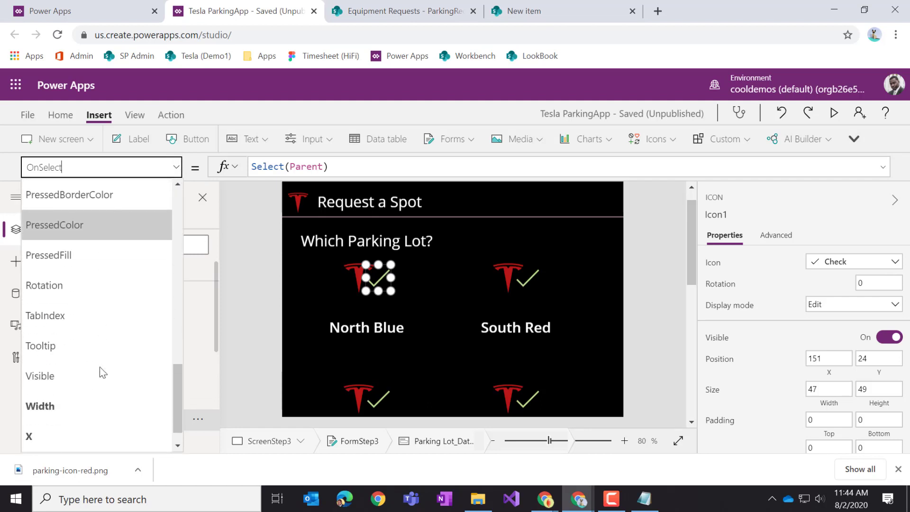
{"action": "left_click", "coordinate": [84, 340]}
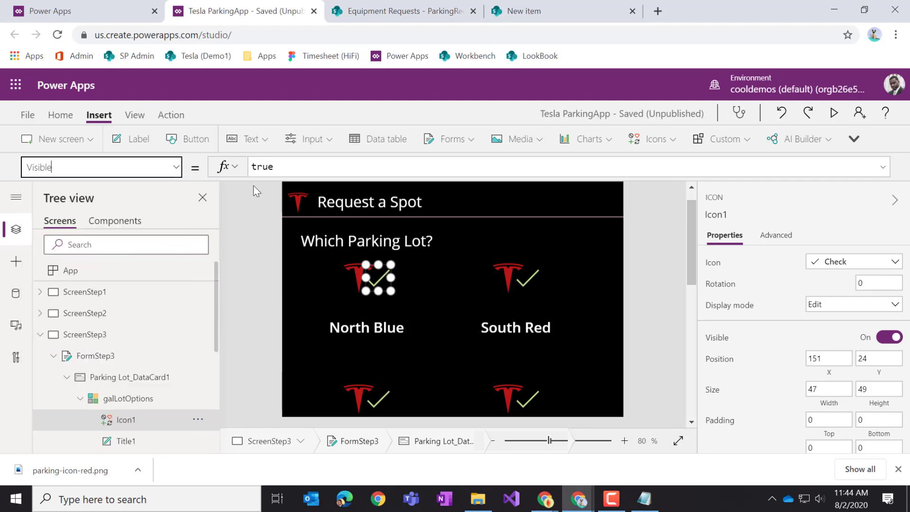
{"action": "left_click", "coordinate": [266, 166]}
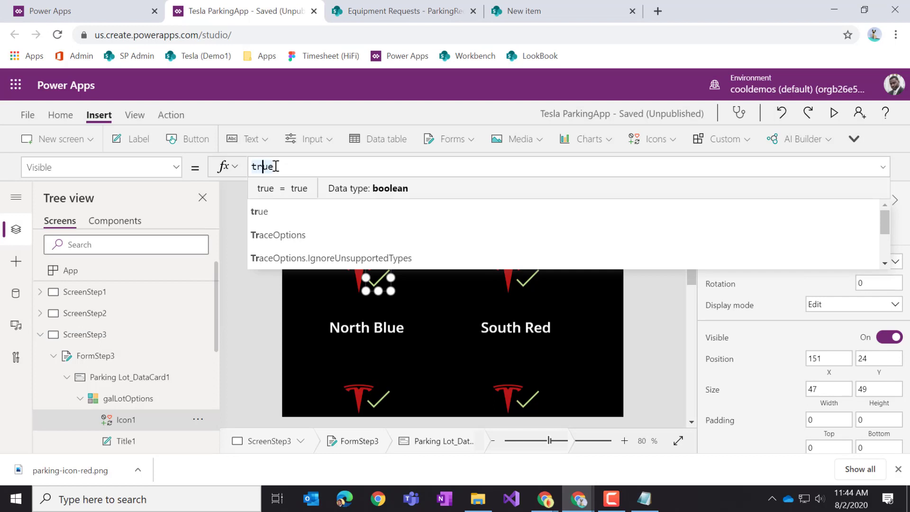
Set Image1's OnSelect formula to Select(Parent);Set(varSelLot, ThisItem.Value); so the chosen lot is stored.
{"action": "scroll", "coordinate": [145, 388], "scroll_direction": "down", "scroll_amount": 2}
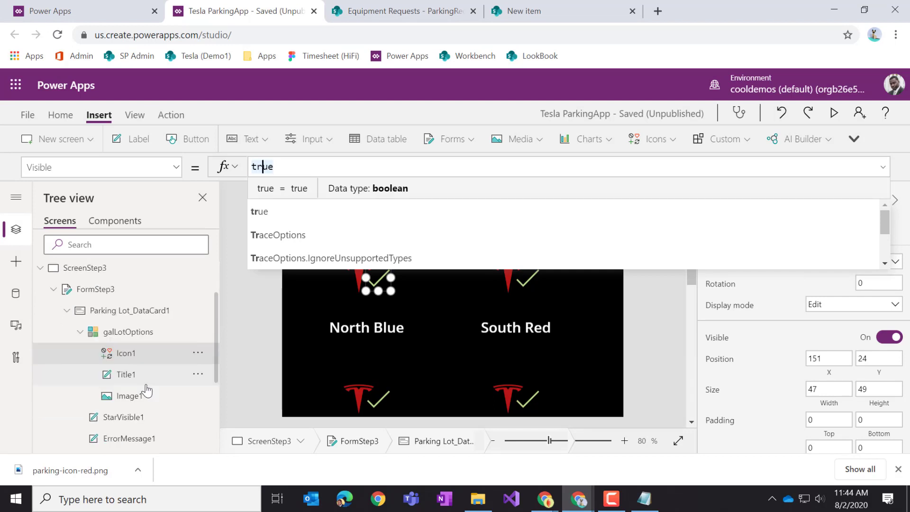
{"action": "left_click", "coordinate": [130, 396]}
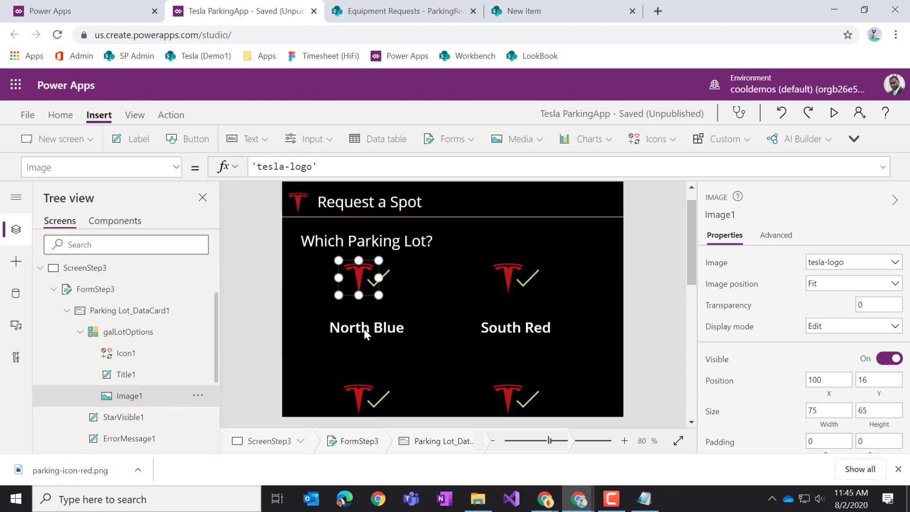
{"action": "left_click", "coordinate": [176, 168]}
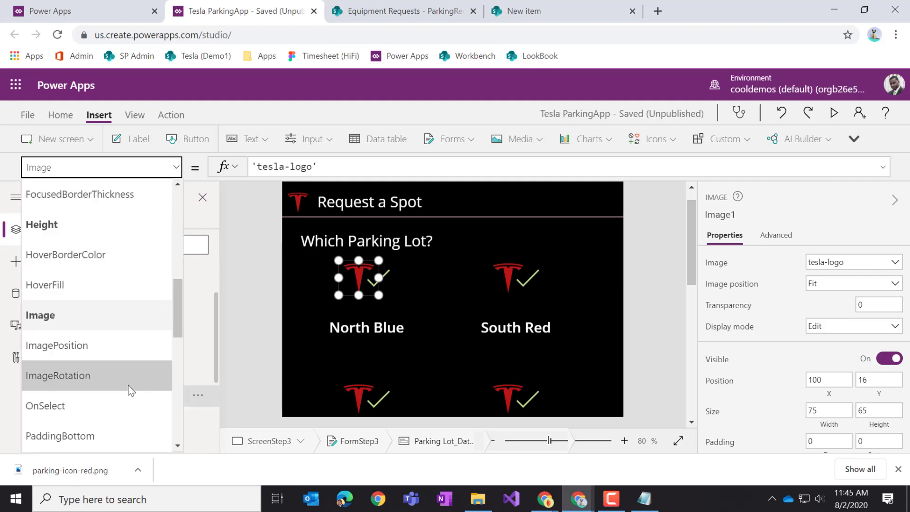
{"action": "left_click", "coordinate": [114, 412]}
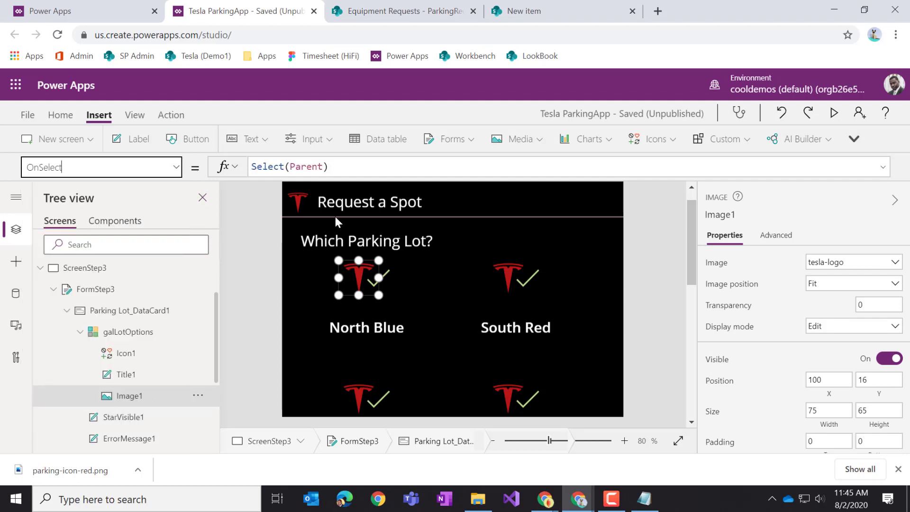
{"action": "left_click", "coordinate": [349, 168]}
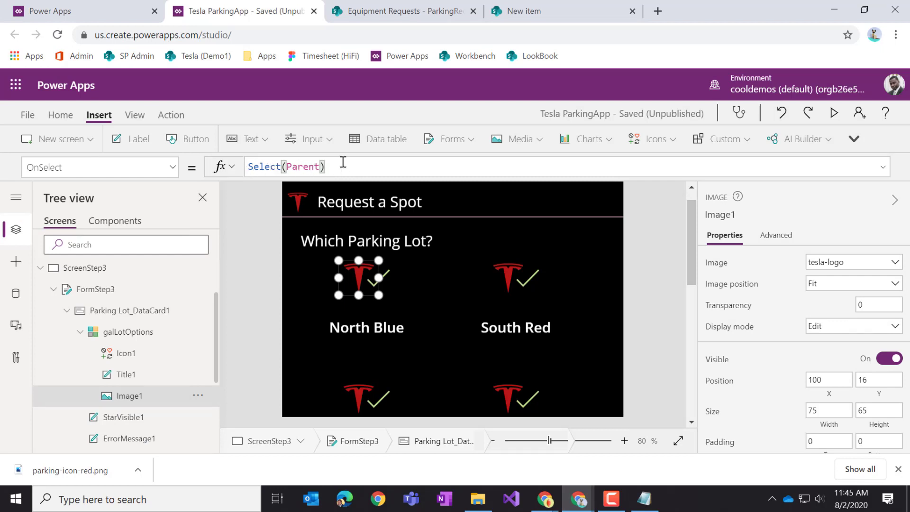
{"action": "type", "text": ";Set(va"}
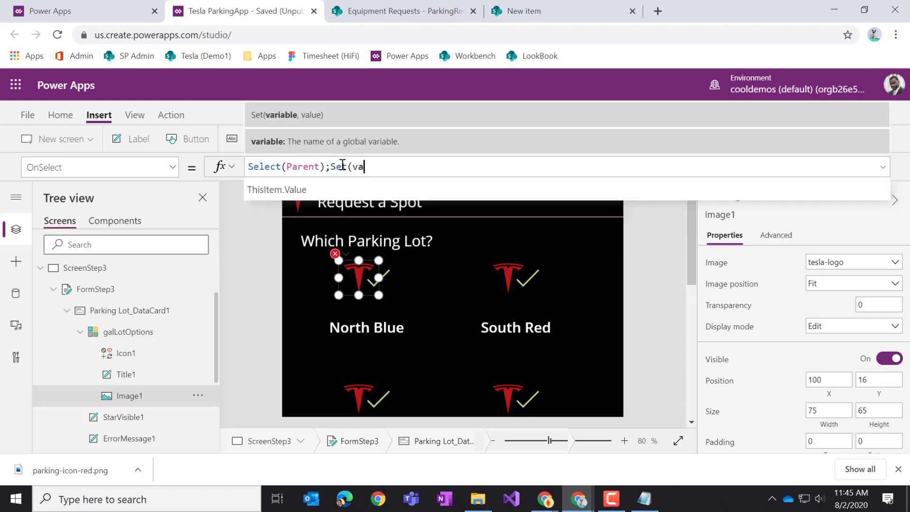
{"action": "type", "text": "rSel"}
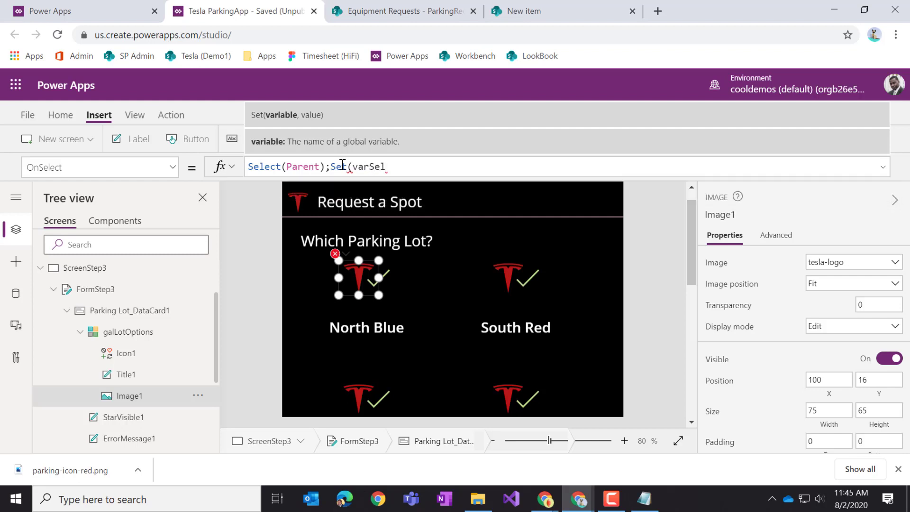
{"action": "type", "text": "Lot)"}
{"action": "type", "text": ","}
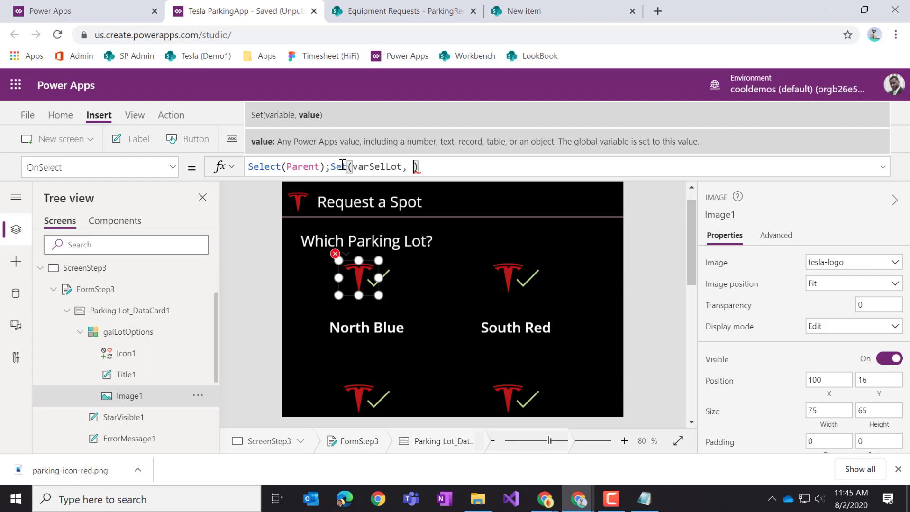
{"action": "type", "text": "This"}
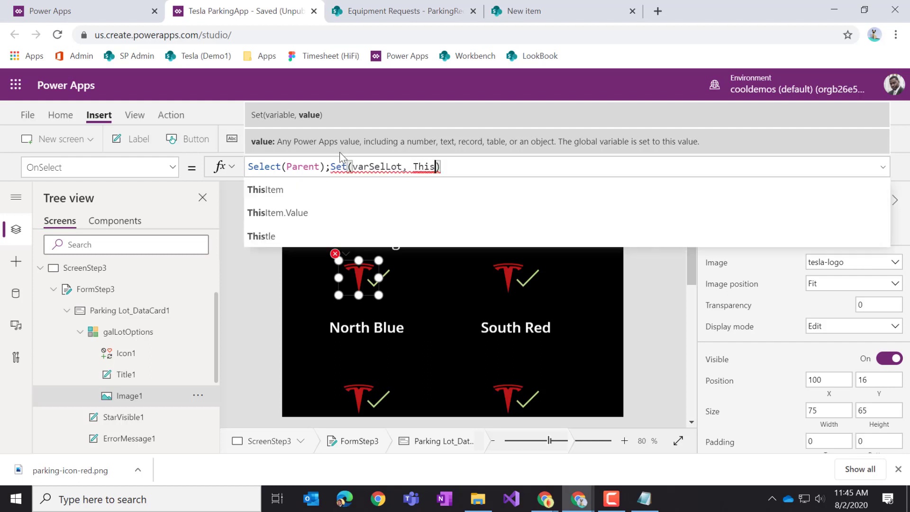
{"action": "left_click", "coordinate": [306, 218]}
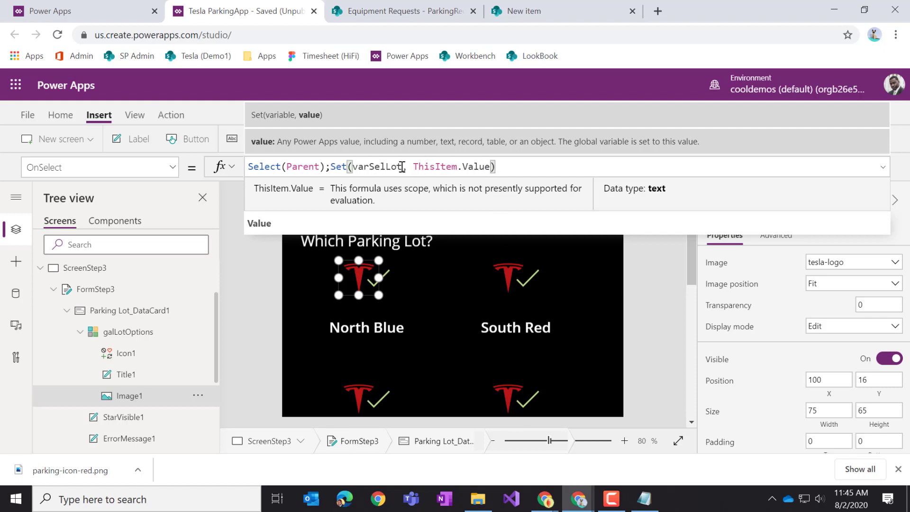
{"action": "left_click_drag", "start_coordinate": [401, 166], "coordinate": [353, 167]}
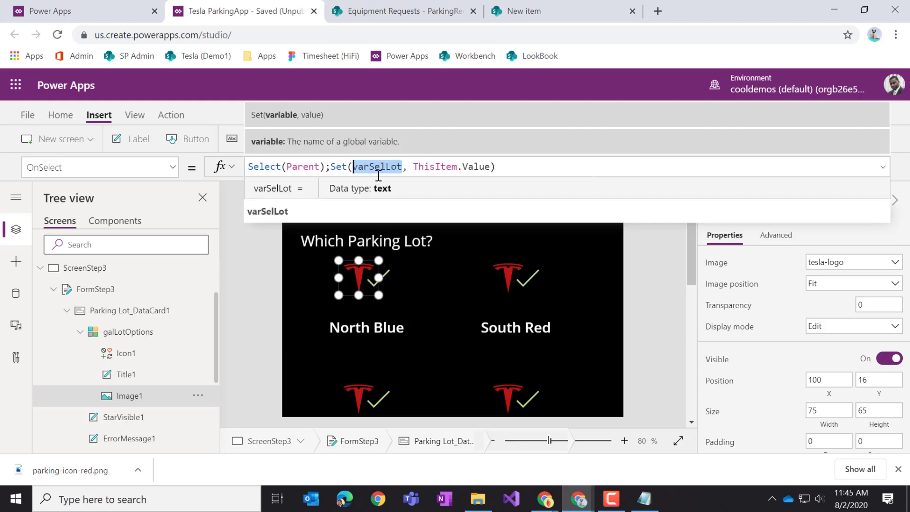
{"action": "left_click", "coordinate": [527, 167]}
{"action": "type", "text": ";"}
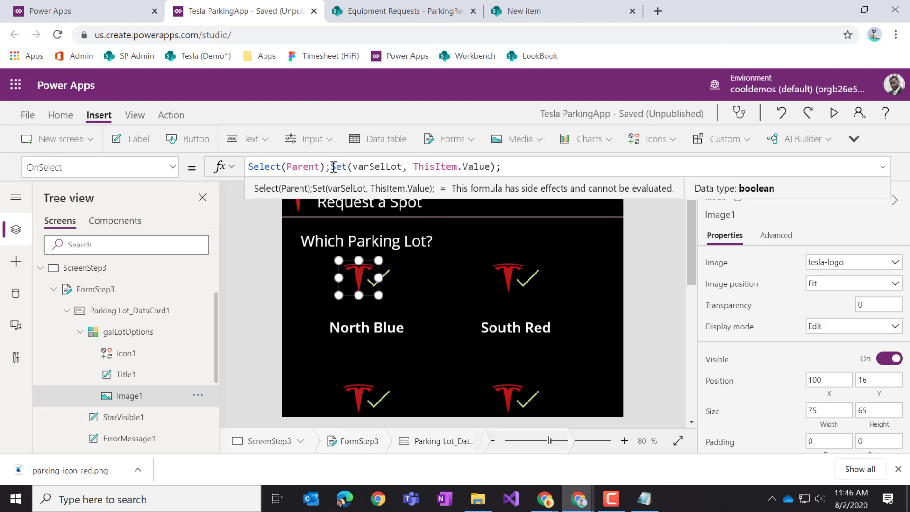
Set the Visible formula of the check icon Icon1 to varSelLot = ThisItem.Value.
{"action": "left_click", "coordinate": [125, 376]}
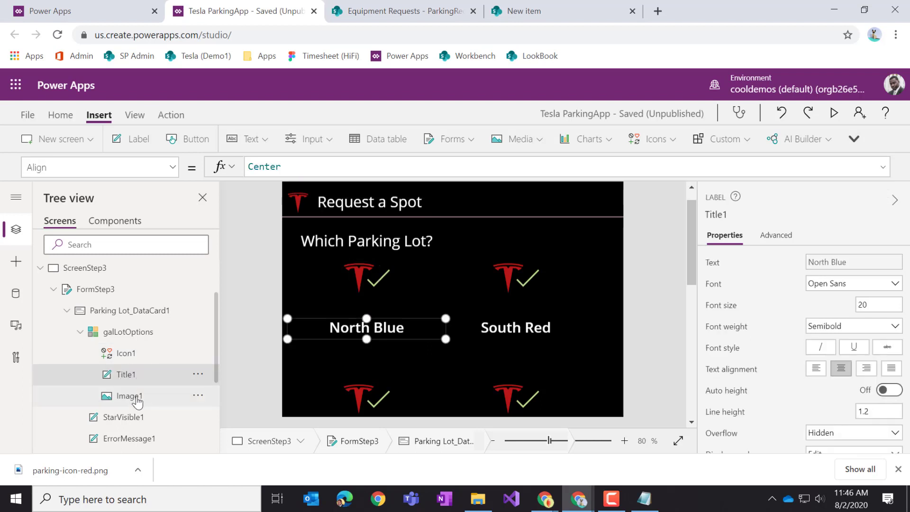
{"action": "left_click", "coordinate": [125, 353]}
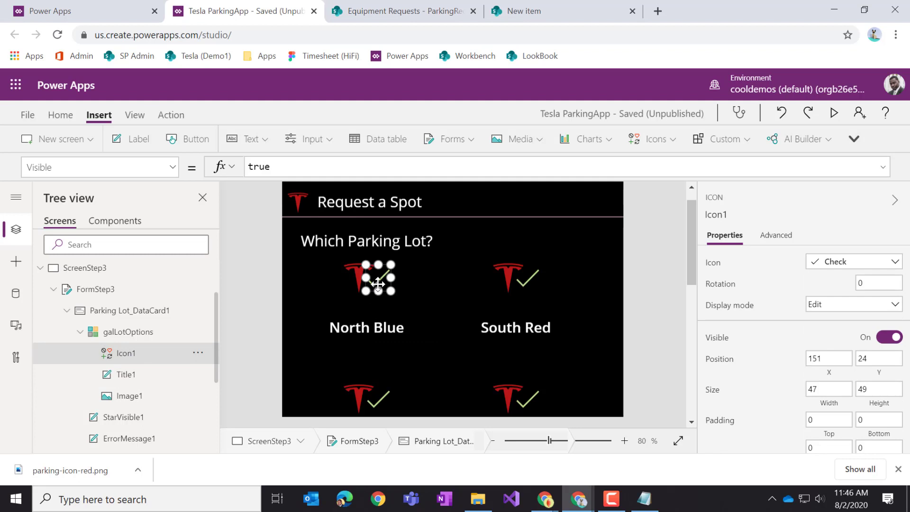
{"action": "double_click", "coordinate": [254, 166]}
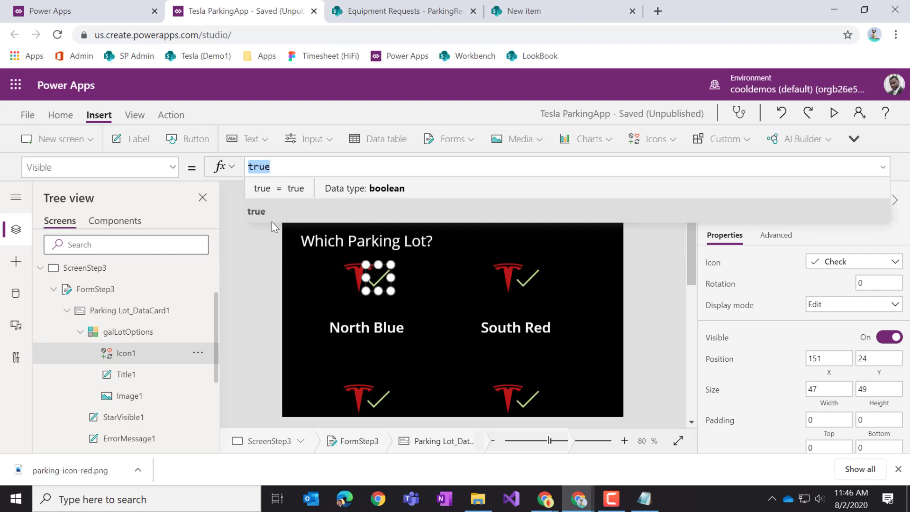
{"action": "type", "text": "selv"}
{"action": "key", "text": "BackSpace"}
{"action": "type", "text": "f"}
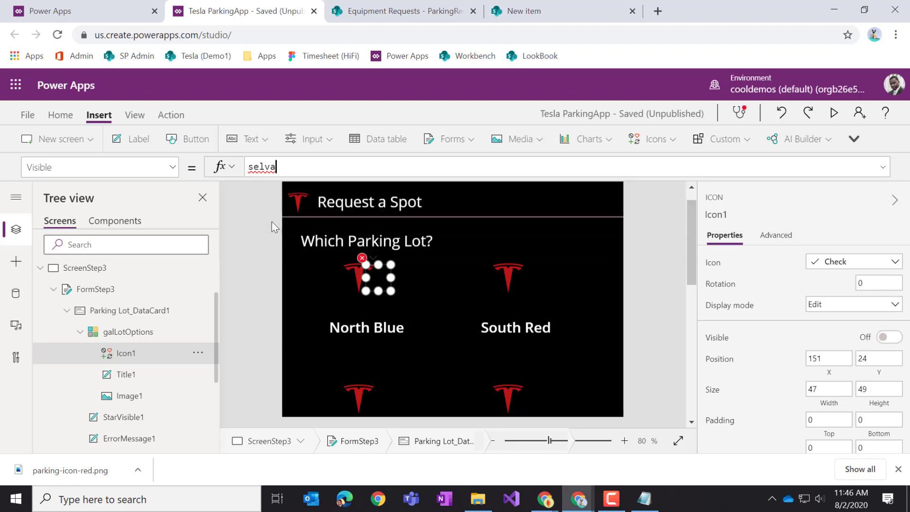
{"action": "key", "text": "BackSpace"}
{"action": "key", "text": "BackSpace"}
{"action": "key", "text": "BackSpace"}
{"action": "key", "text": "BackSpace"}
{"action": "type", "text": "v"}
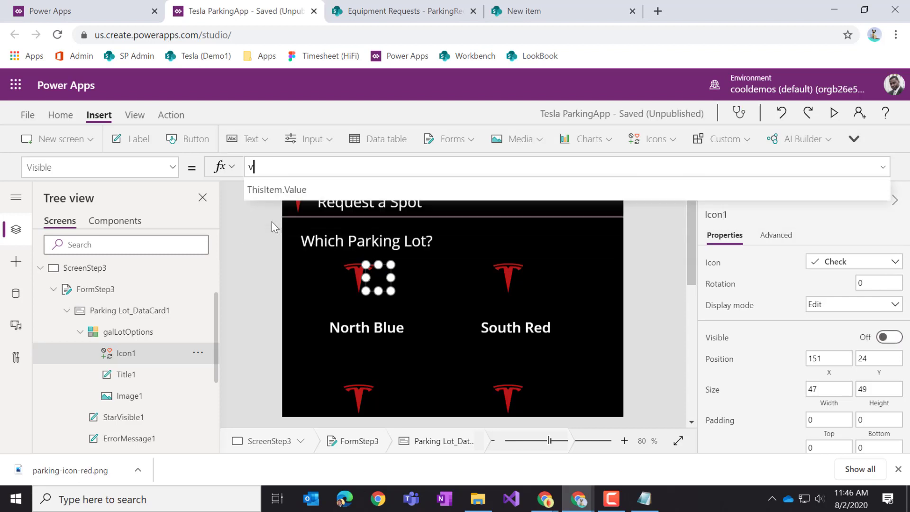
{"action": "type", "text": "arsel"}
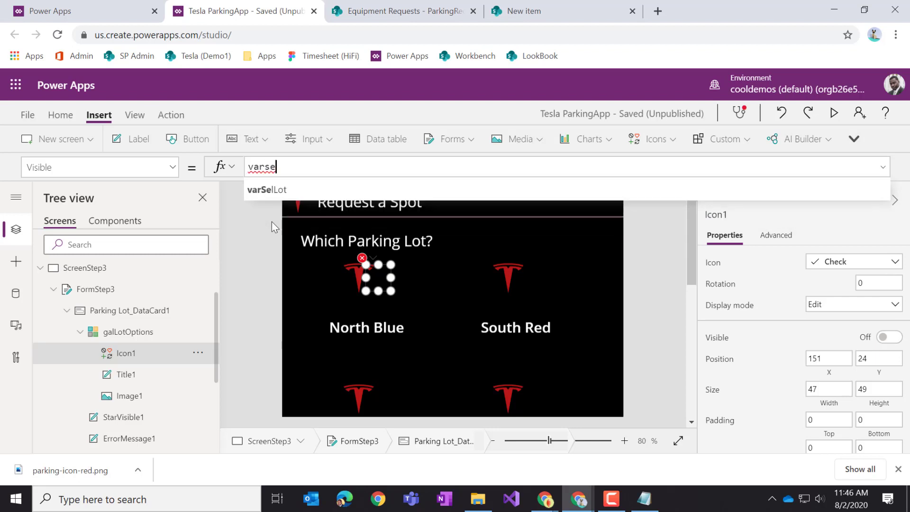
{"action": "key", "text": "Tab"}
{"action": "type", "text": "= "}
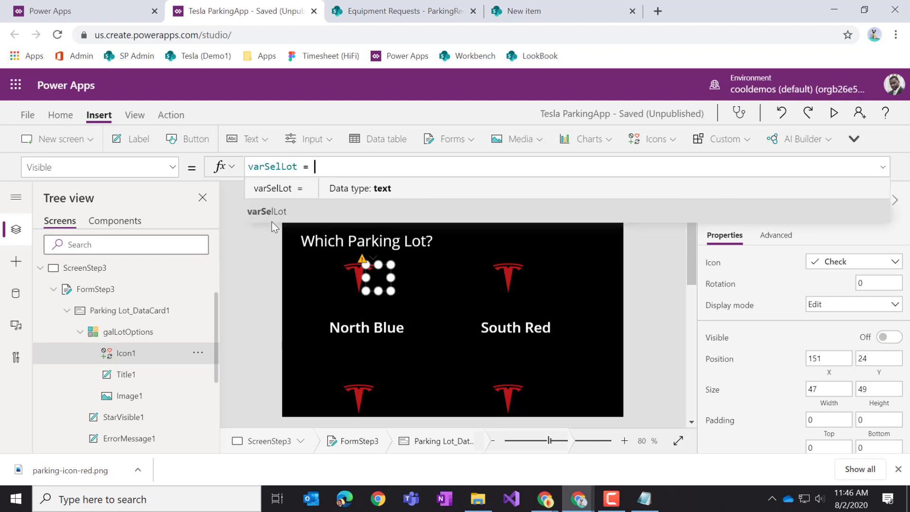
{"action": "type", "text": "thisit"}
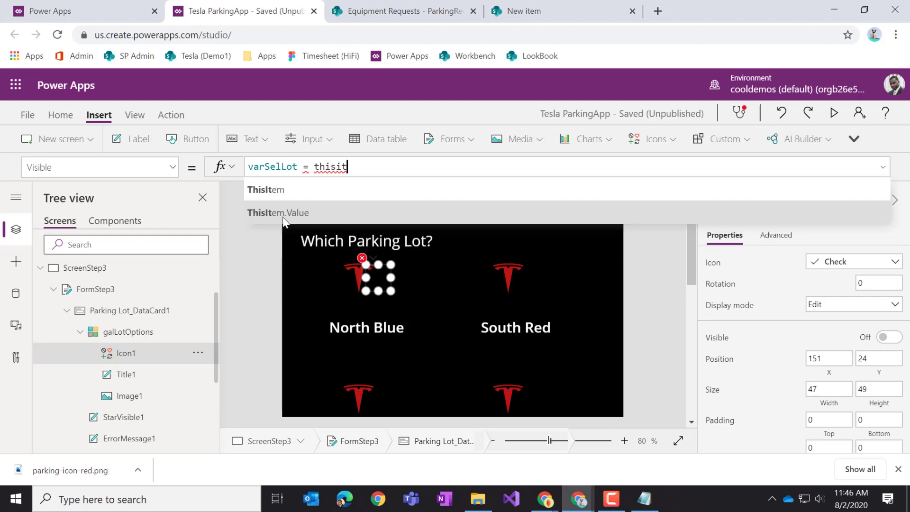
{"action": "left_click", "coordinate": [271, 219]}
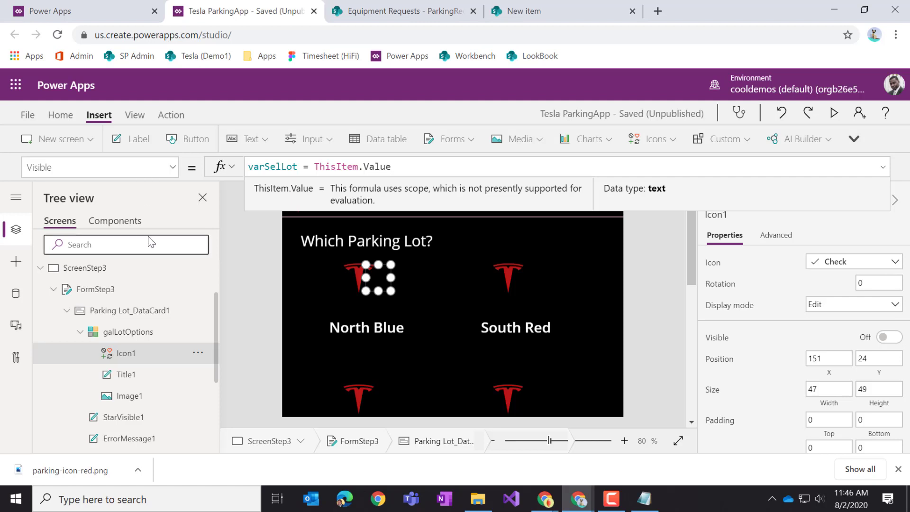
Test the check icon by picking different parking lot logos in the gallery, finishing on North Blue.
{"action": "left_click", "coordinate": [509, 281], "text": "alt"}
{"action": "left_click", "coordinate": [477, 413], "text": "alt"}
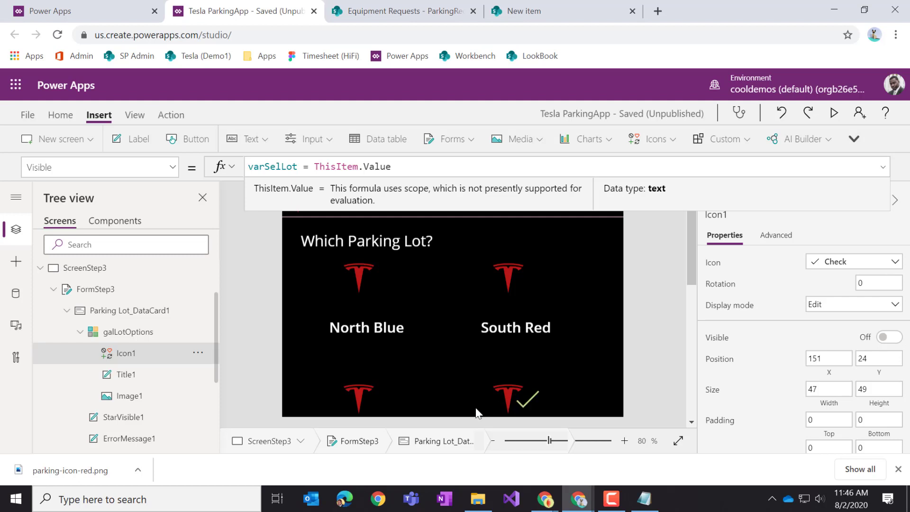
{"action": "left_click", "coordinate": [359, 392], "text": "alt"}
{"action": "left_click", "coordinate": [362, 280], "text": "alt"}
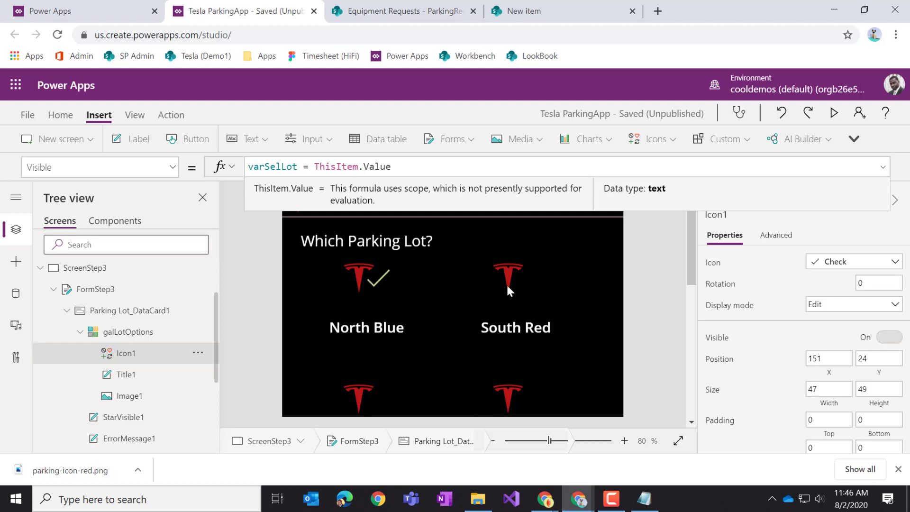
{"action": "left_click", "coordinate": [506, 279], "text": "alt"}
{"action": "left_click", "coordinate": [511, 394], "text": "alt"}
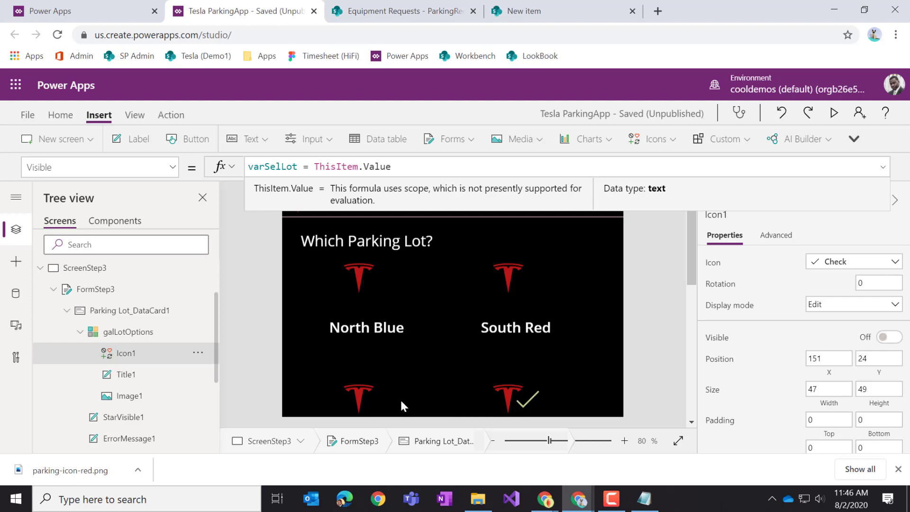
{"action": "left_click", "coordinate": [362, 396], "text": "alt"}
{"action": "left_click", "coordinate": [368, 281], "text": "alt"}
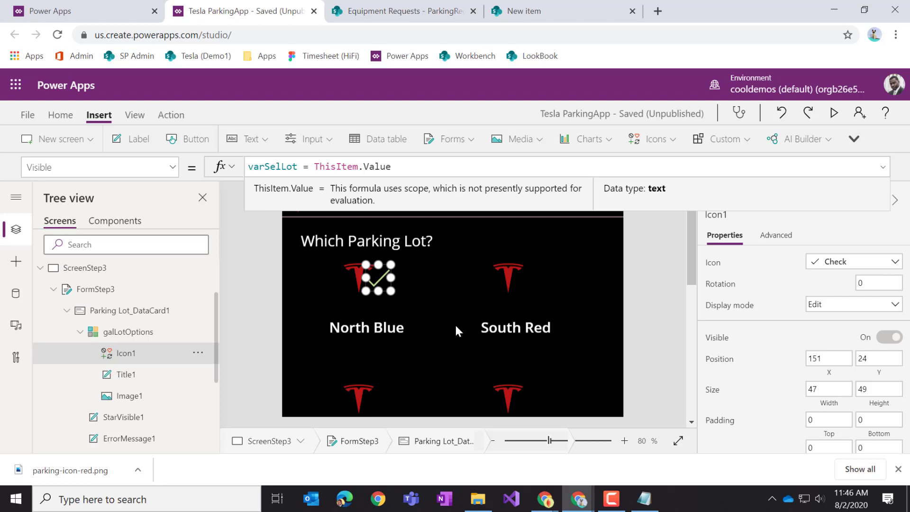
Wrap Image1's Width value in an If formula that returns 75 when varSelLot = ThisItem.Value.
{"action": "left_click", "coordinate": [351, 272]}
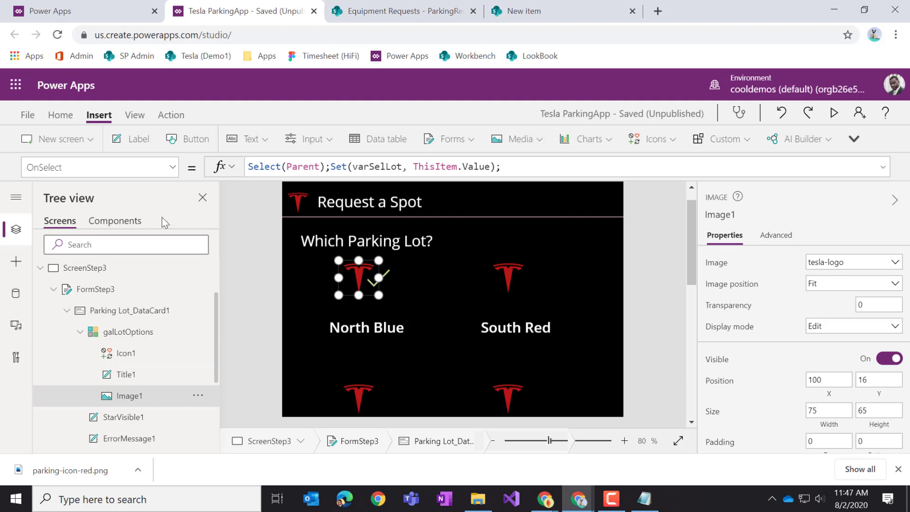
{"action": "left_click", "coordinate": [172, 166]}
{"action": "left_click_drag", "start_coordinate": [169, 297], "coordinate": [150, 419]}
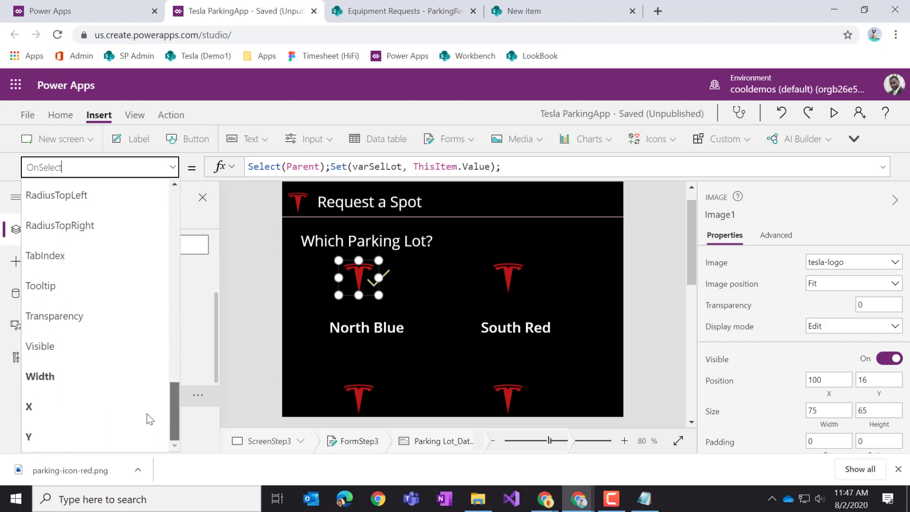
{"action": "left_click", "coordinate": [90, 376]}
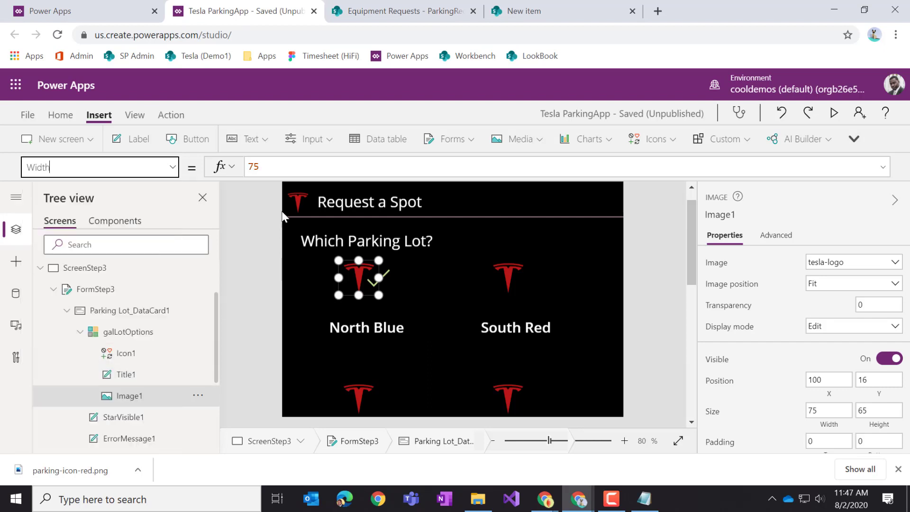
{"action": "left_click", "coordinate": [251, 166]}
{"action": "type", "text": "I"}
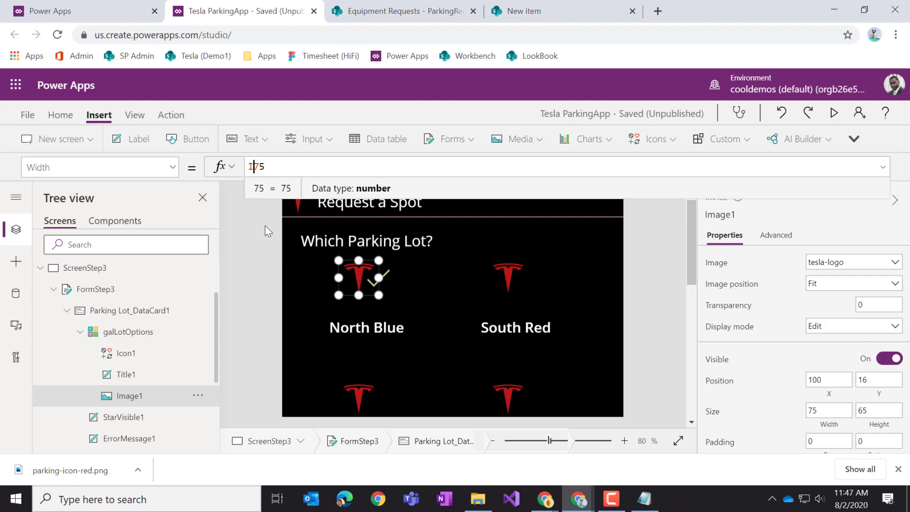
{"action": "type", "text": "f("}
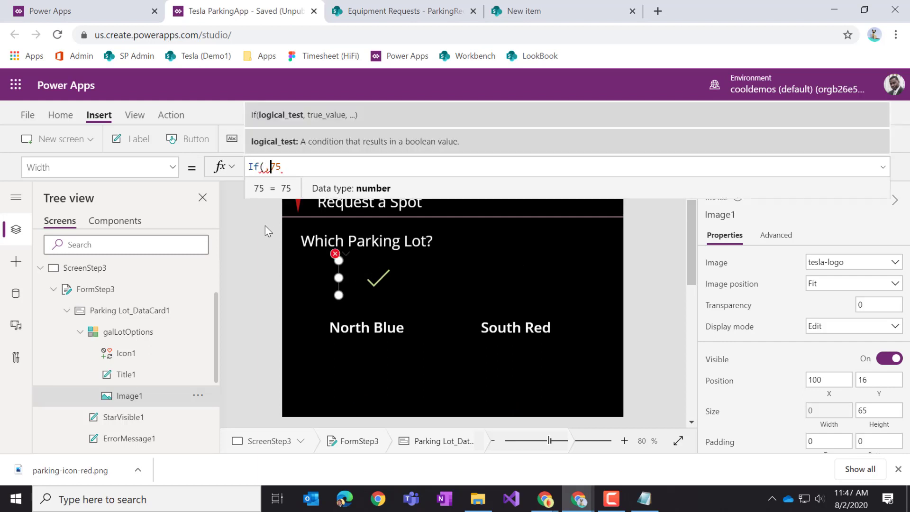
{"action": "key", "text": "Left"}
{"action": "type", "text": "ve"}
{"action": "key", "text": "BackSpace"}
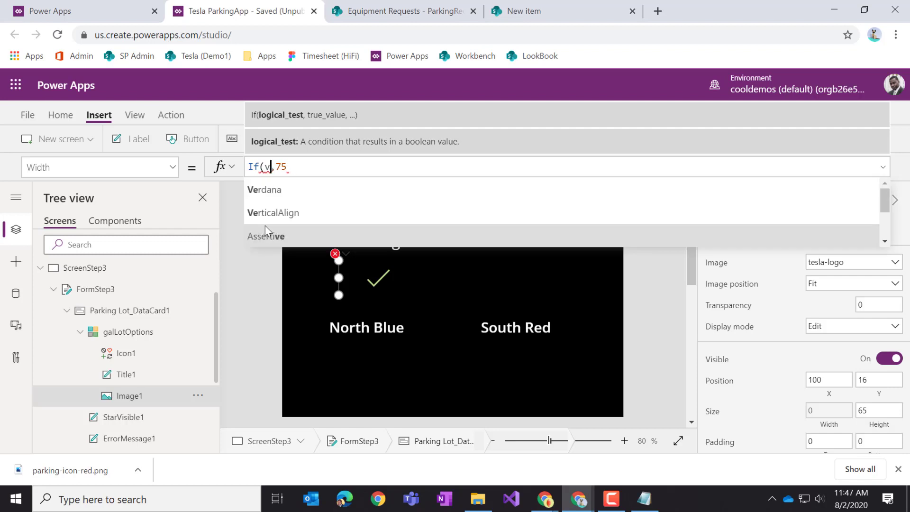
{"action": "type", "text": "arse"}
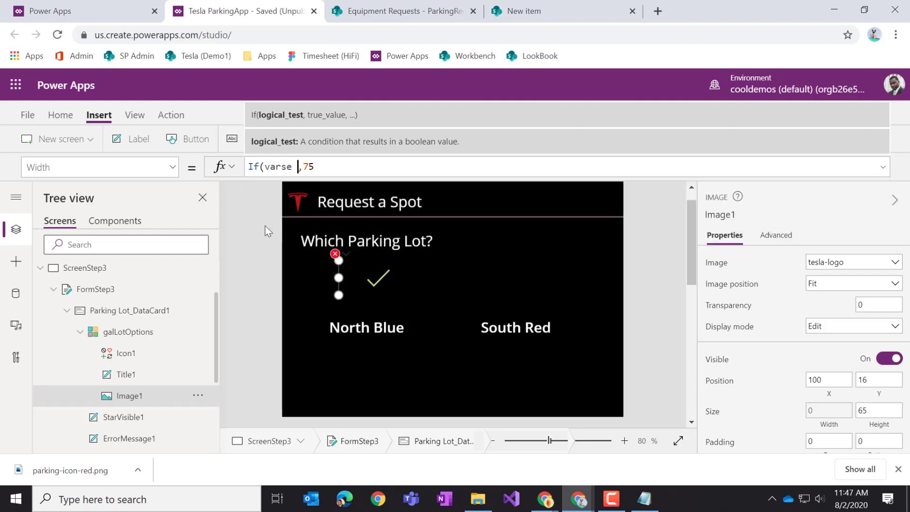
{"action": "key", "text": "BackSpace"}
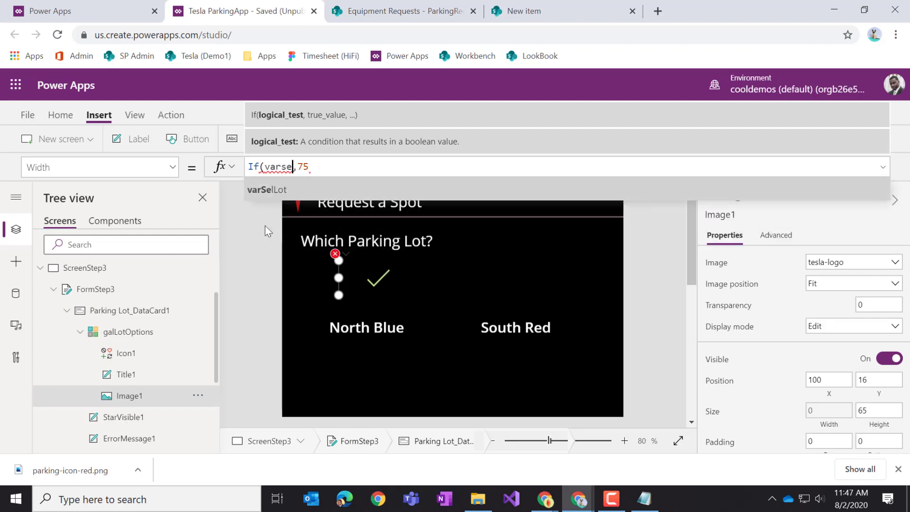
{"action": "key", "text": "Tab"}
{"action": "type", "text": "= thi"}
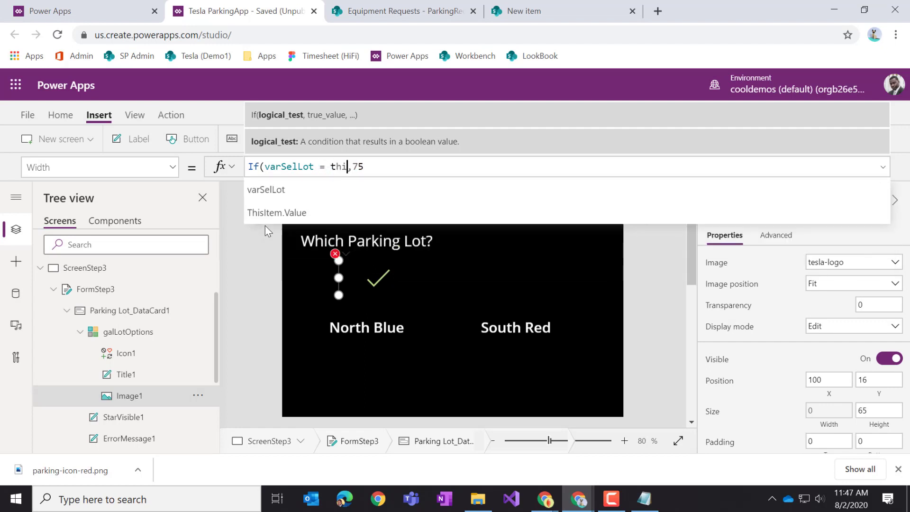
{"action": "type", "text": "s"}
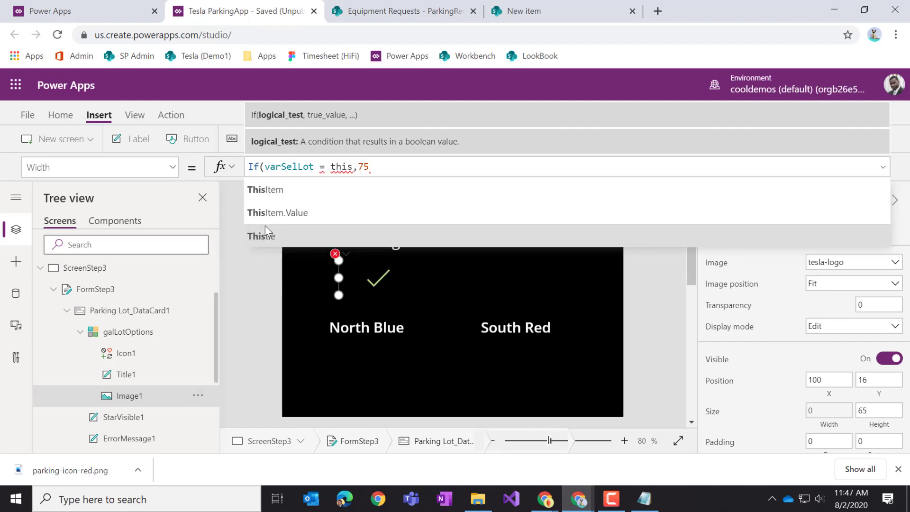
{"action": "key", "text": "Down"}
{"action": "key", "text": "Down"}
{"action": "key", "text": "Tab"}
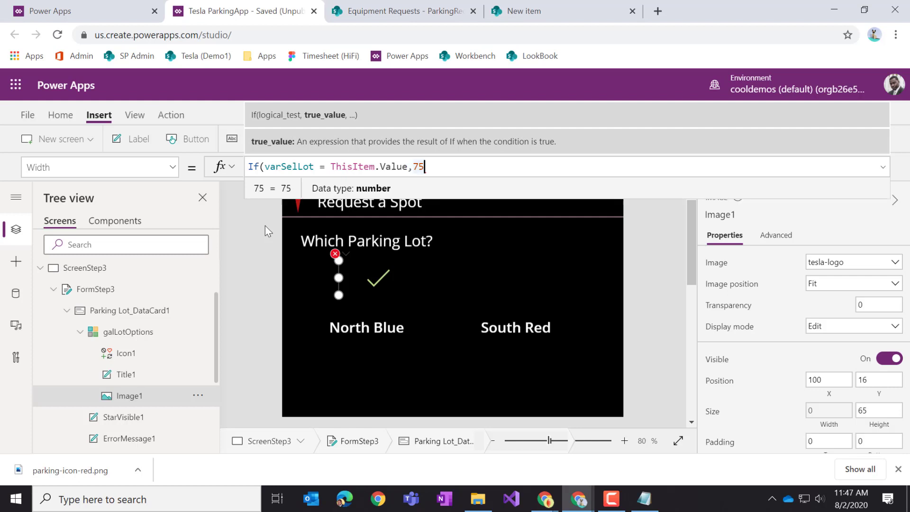
Check the noted sizes in Notepad and complete Image1's Width formula with an else value of 105.
{"action": "type", "text": ","}
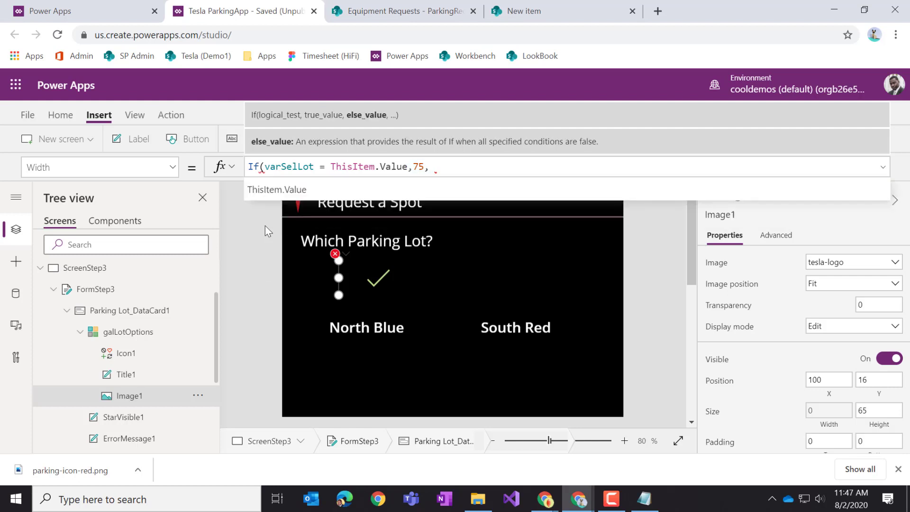
{"action": "left_click", "coordinate": [644, 499]}
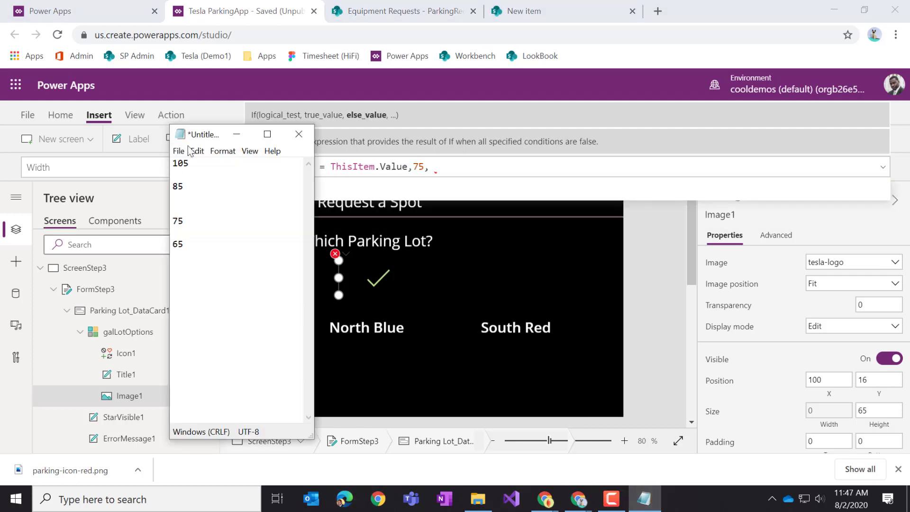
{"action": "left_click", "coordinate": [443, 170]}
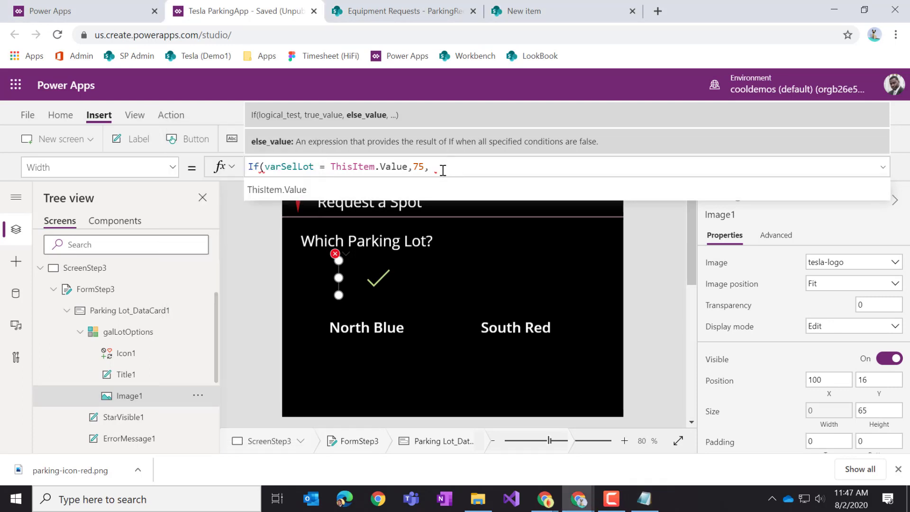
{"action": "type", "text": "105)"}
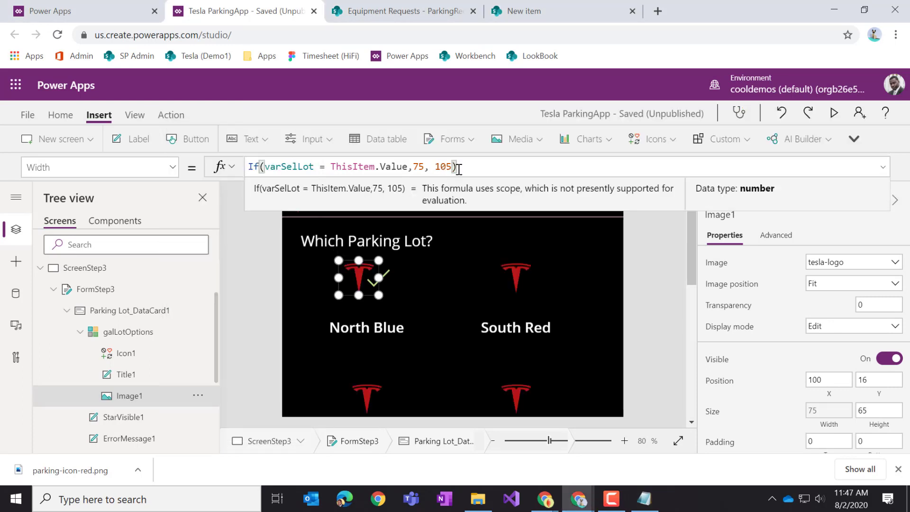
Copy Image1's Width formula and paste it over the value of its Height property.
{"action": "left_click_drag", "start_coordinate": [457, 166], "coordinate": [214, 177]}
{"action": "key", "text": "ctrl+c"}
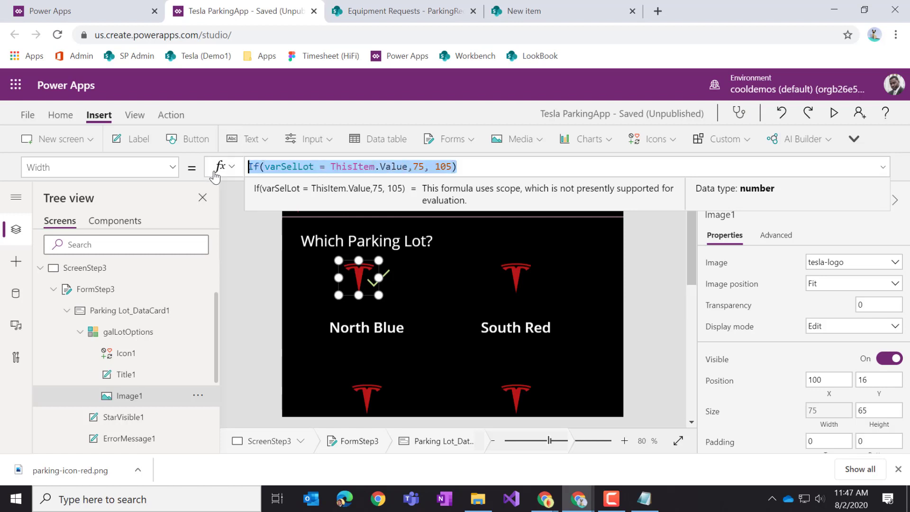
{"action": "left_click", "coordinate": [171, 168]}
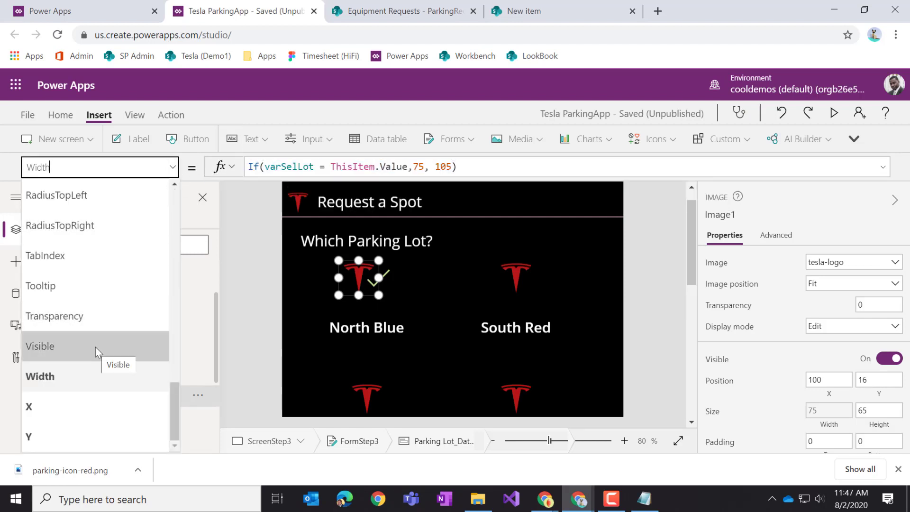
{"action": "scroll", "coordinate": [95, 347], "scroll_direction": "up", "scroll_amount": 4}
{"action": "scroll", "coordinate": [95, 349], "scroll_direction": "up", "scroll_amount": 5}
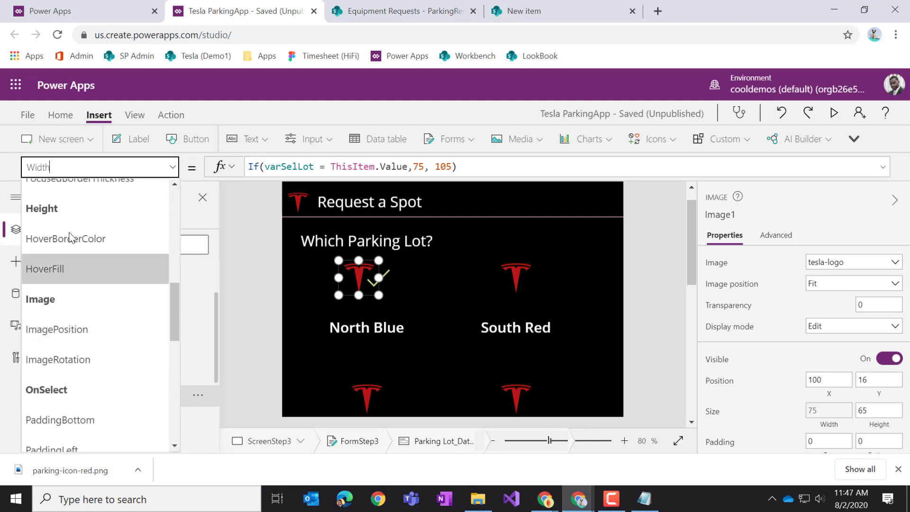
{"action": "left_click", "coordinate": [84, 209]}
{"action": "left_click", "coordinate": [272, 167]}
{"action": "key", "text": "ctrl+a"}
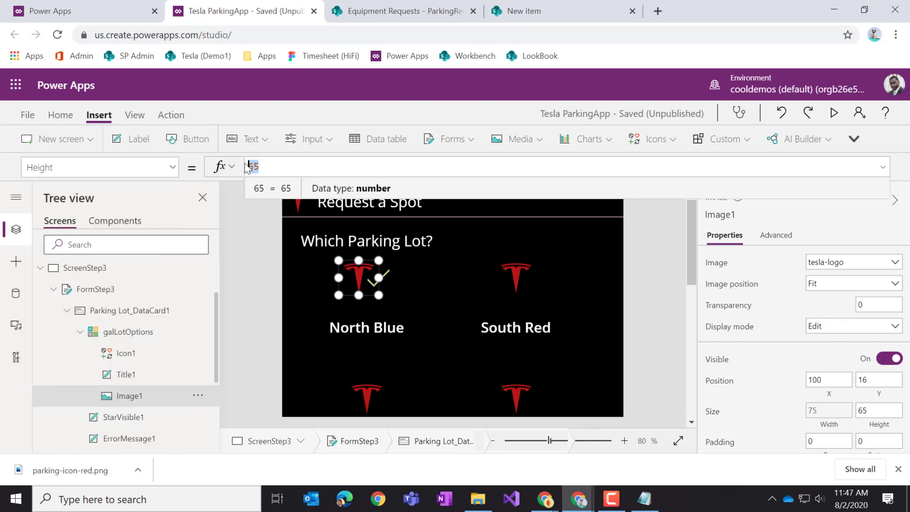
{"action": "key", "text": "BackSpace"}
{"action": "key", "text": "ctrl+v"}
Set the true value in Image1's Height formula to 65 for the selected lot.
{"action": "left_click", "coordinate": [425, 167]}
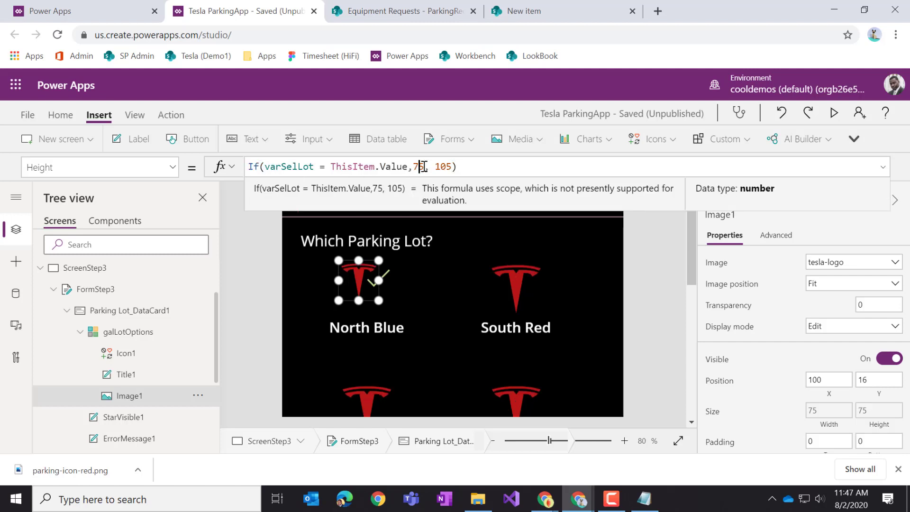
{"action": "key", "text": "BackSpace"}
{"action": "key", "text": "BackSpace"}
{"action": "type", "text": "665"}
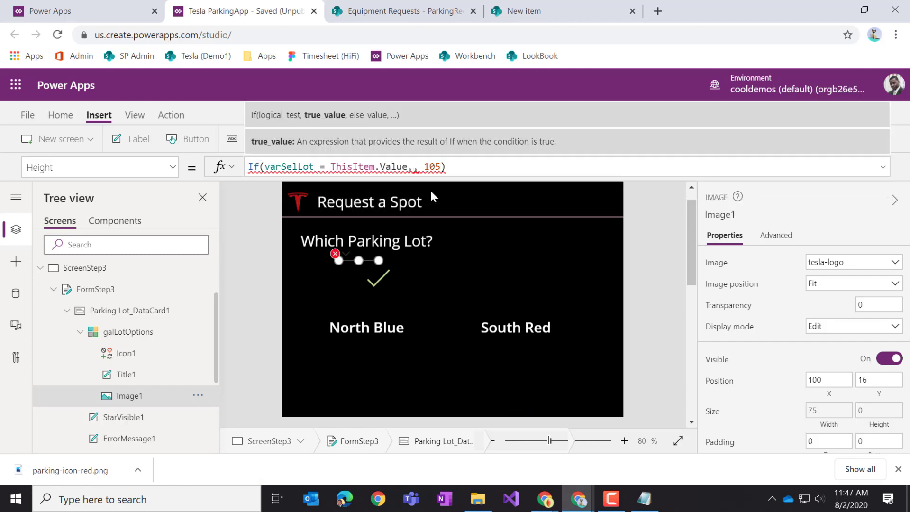
{"action": "key", "text": "BackSpace"}
{"action": "key", "text": "BackSpace"}
{"action": "key", "text": "BackSpace"}
{"action": "type", "text": "65"}
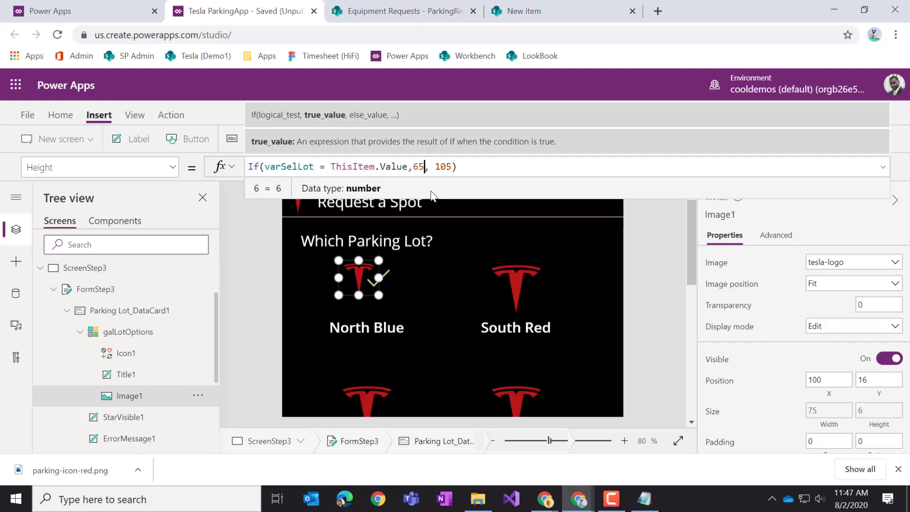
Check the noted sizes in Notepad and set the else value in Image1's Height formula to 85.
{"action": "left_click", "coordinate": [656, 497]}
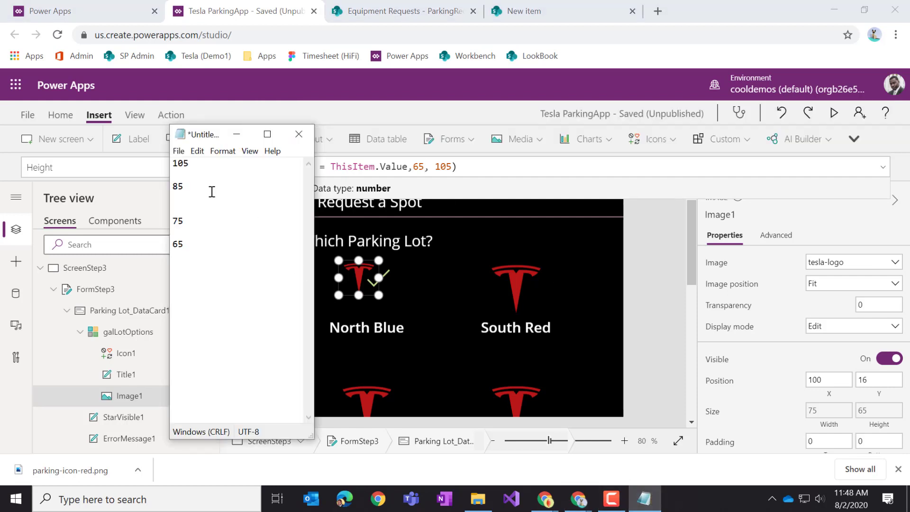
{"action": "left_click", "coordinate": [450, 172]}
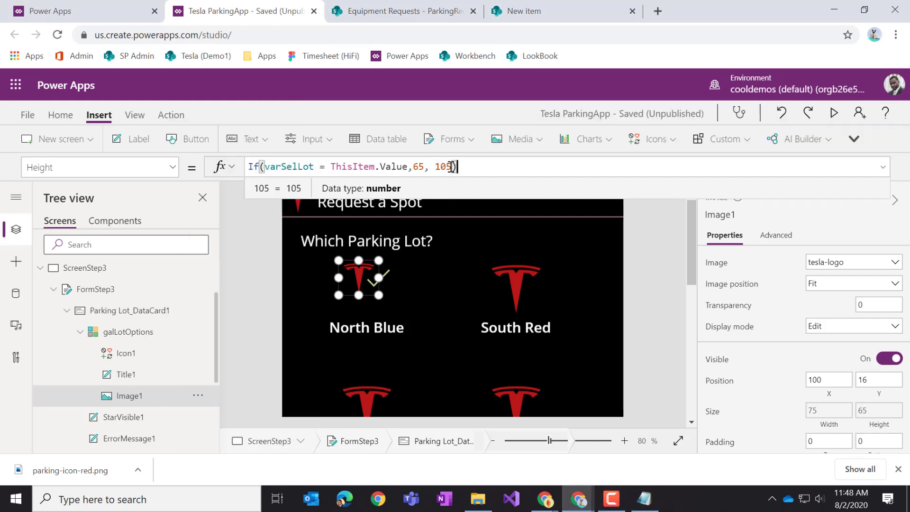
{"action": "key", "text": "BackSpace"}
{"action": "key", "text": "BackSpace"}
{"action": "key", "text": "BackSpace"}
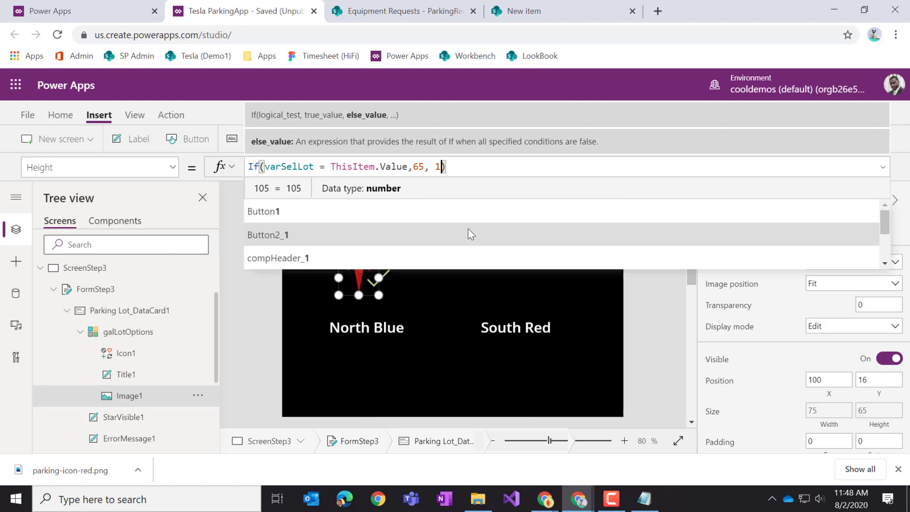
{"action": "type", "text": "85"}
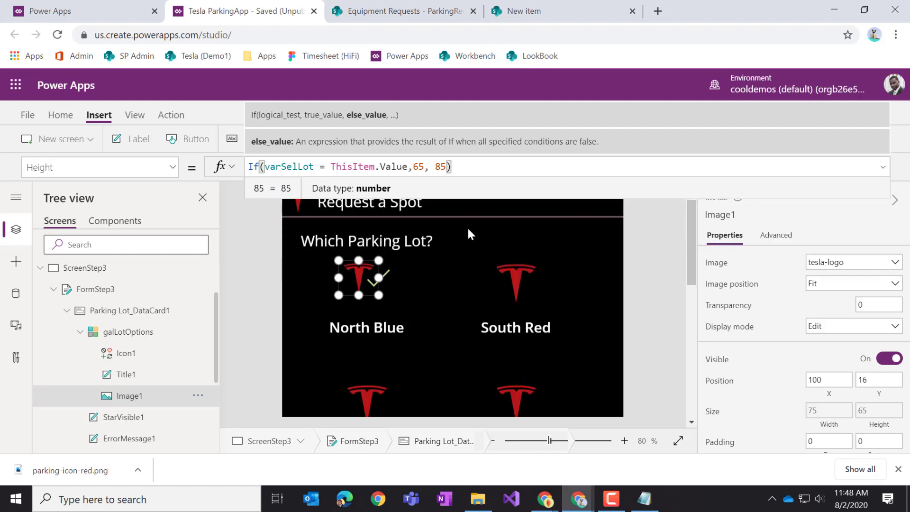
Test the logo resizing and check mark by picking different parking lots throughout the gallery, finishing on Central.
{"action": "left_click", "coordinate": [548, 334], "text": "alt"}
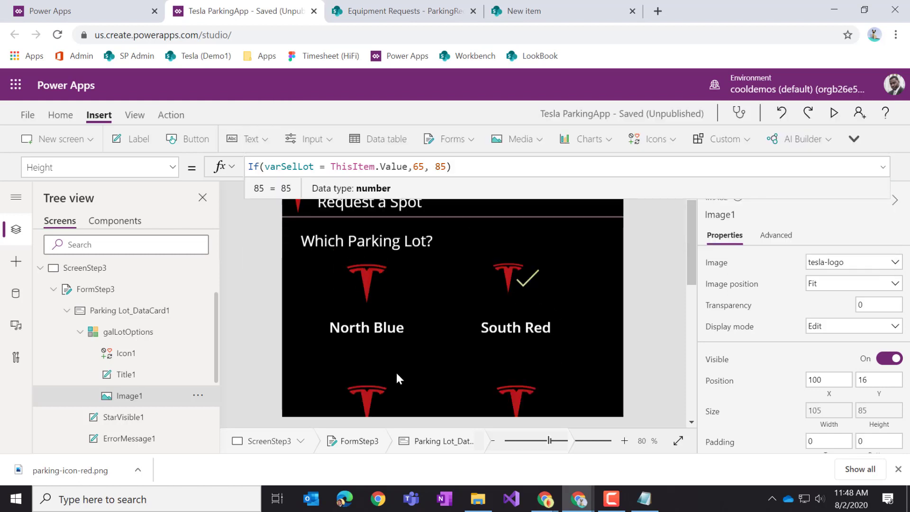
{"action": "left_click", "coordinate": [427, 406], "text": "alt"}
{"action": "left_click", "coordinate": [519, 402], "text": "alt"}
{"action": "scroll", "coordinate": [547, 369], "scroll_direction": "down", "scroll_amount": 2}
{"action": "scroll", "coordinate": [547, 375], "scroll_direction": "down", "scroll_amount": 2}
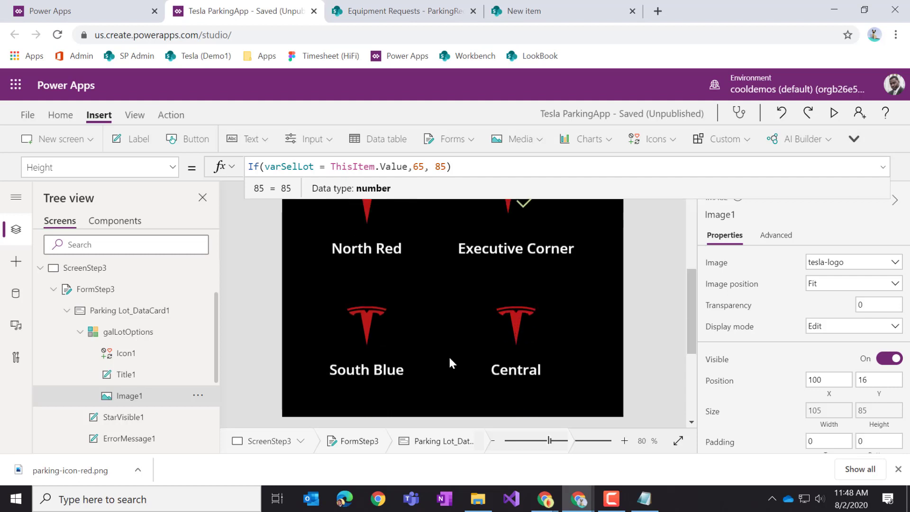
{"action": "left_click", "coordinate": [369, 332], "text": "alt"}
{"action": "left_click", "coordinate": [500, 328], "text": "alt"}
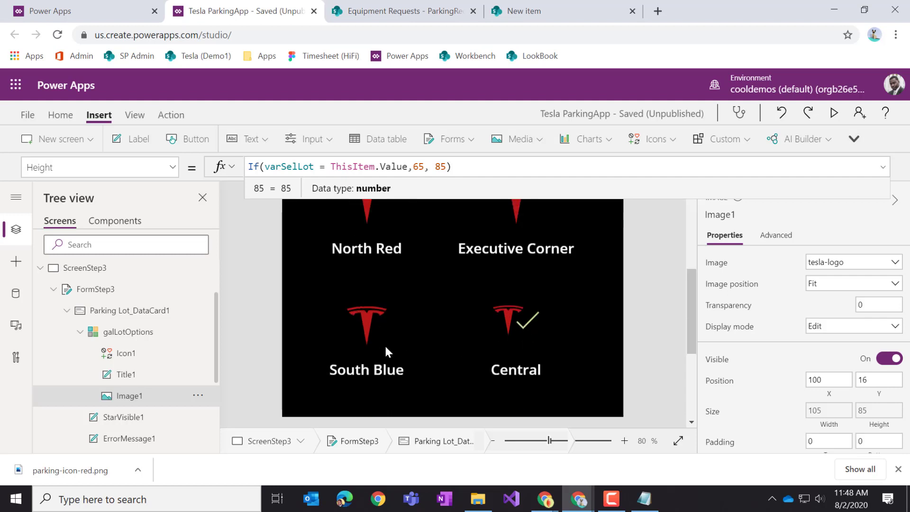
{"action": "left_click", "coordinate": [369, 334], "text": "alt"}
{"action": "scroll", "coordinate": [407, 314], "scroll_direction": "up", "scroll_amount": 4}
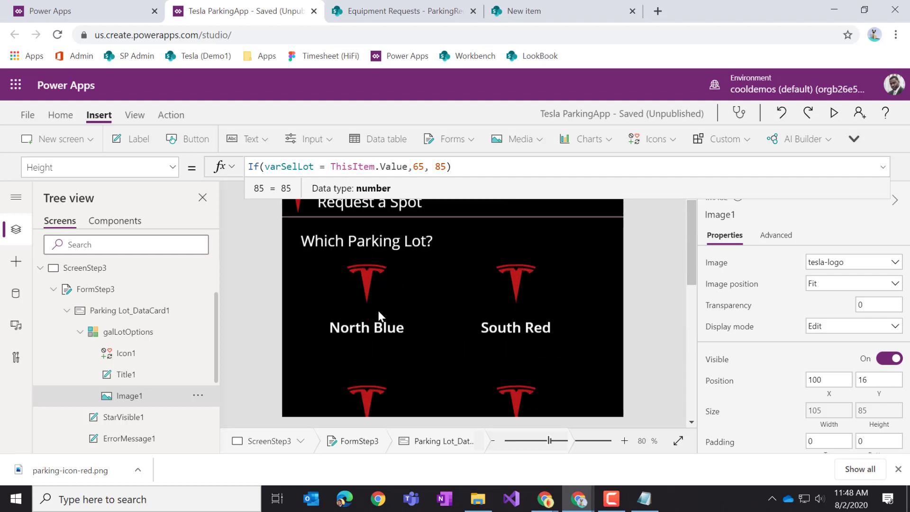
{"action": "left_click", "coordinate": [370, 393], "text": "alt"}
{"action": "left_click", "coordinate": [519, 278], "text": "alt"}
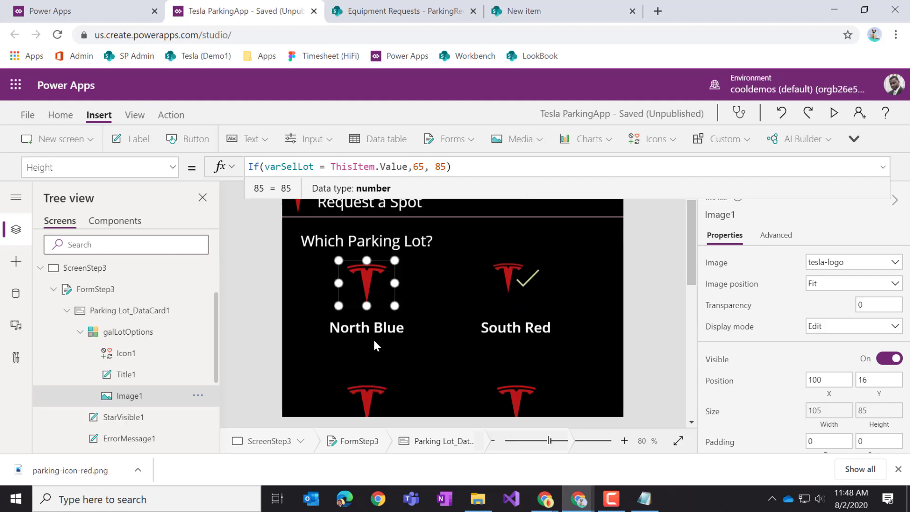
{"action": "scroll", "coordinate": [534, 325], "scroll_direction": "down", "scroll_amount": 2}
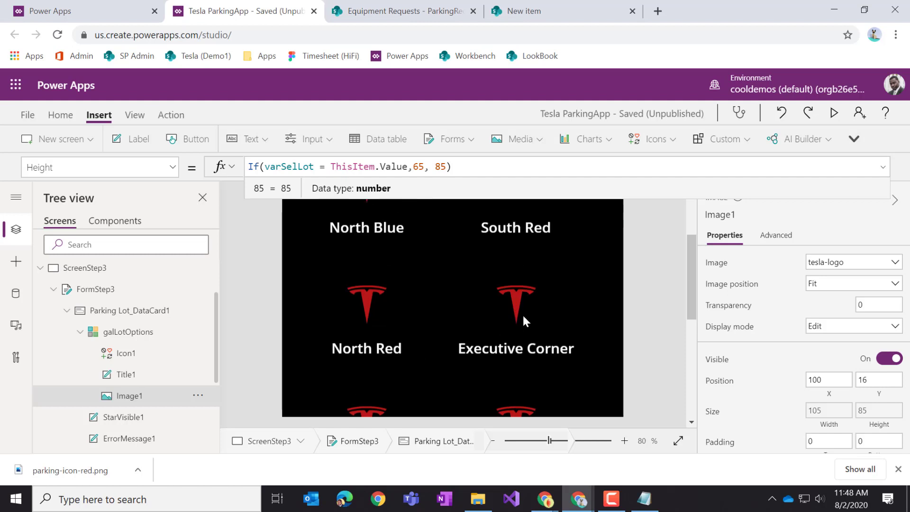
{"action": "scroll", "coordinate": [521, 321], "scroll_direction": "up", "scroll_amount": 2}
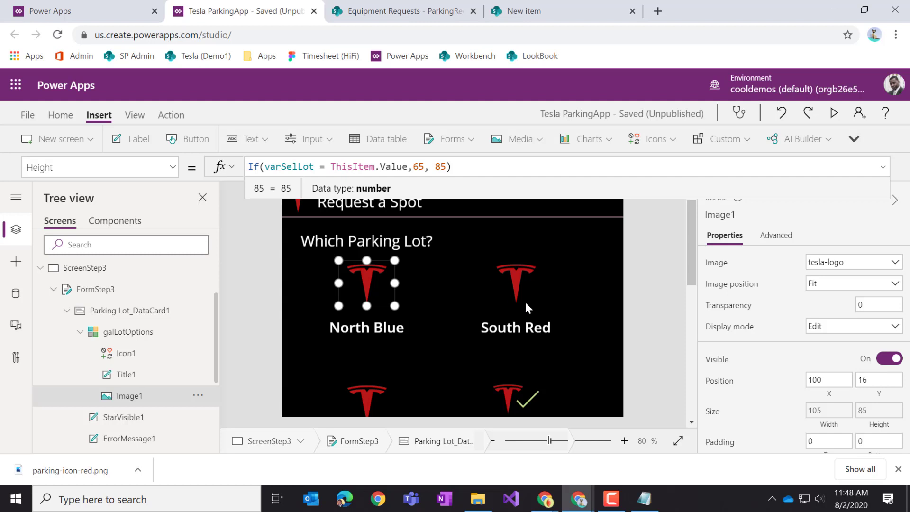
{"action": "left_click", "coordinate": [524, 269], "text": "alt"}
{"action": "left_click", "coordinate": [361, 289]}
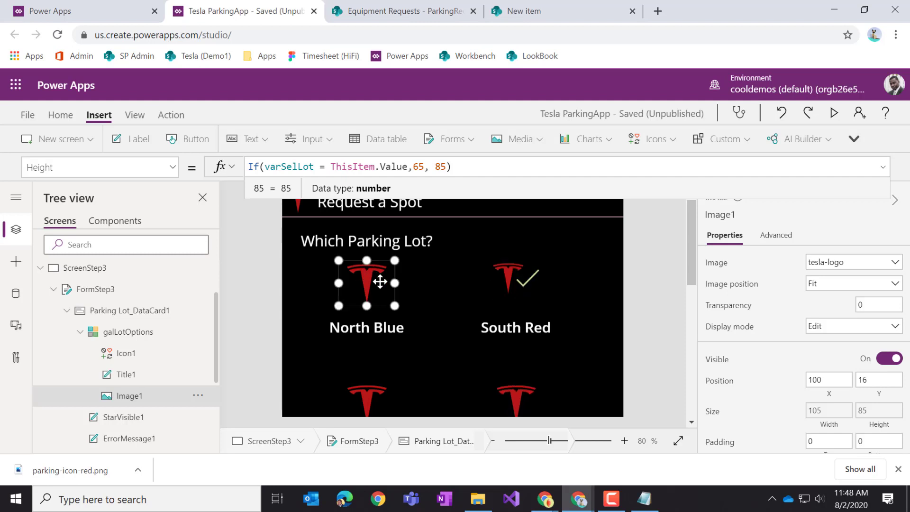
{"action": "scroll", "coordinate": [566, 337], "scroll_direction": "down", "scroll_amount": 3}
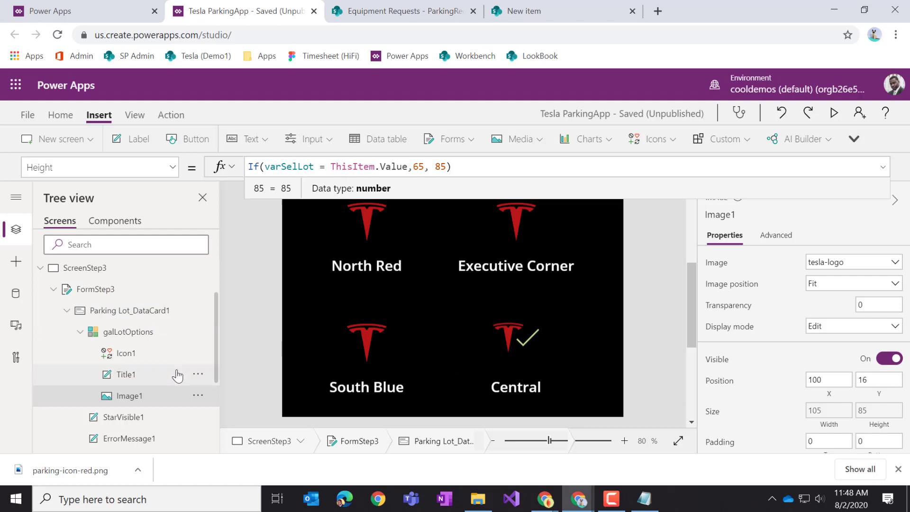
Collapse the galLotOptions gallery in the control tree and inspect the DataCardValue1 combo box.
{"action": "scroll", "coordinate": [152, 360], "scroll_direction": "down", "scroll_amount": 2}
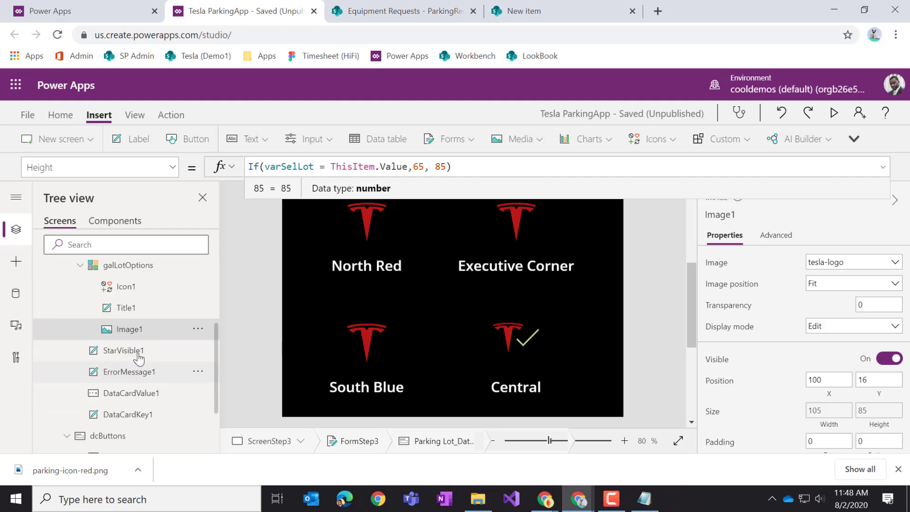
{"action": "scroll", "coordinate": [95, 329], "scroll_direction": "up", "scroll_amount": 2}
{"action": "left_click", "coordinate": [80, 332]}
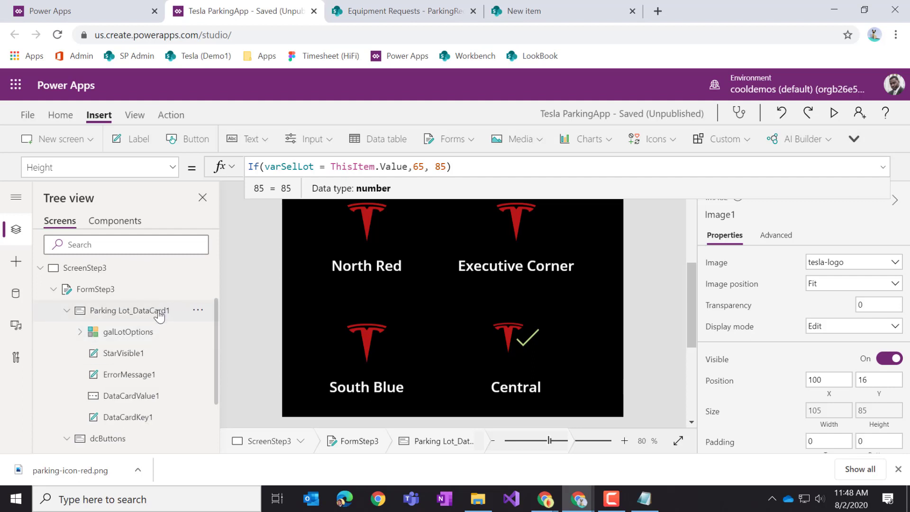
{"action": "left_click", "coordinate": [136, 401]}
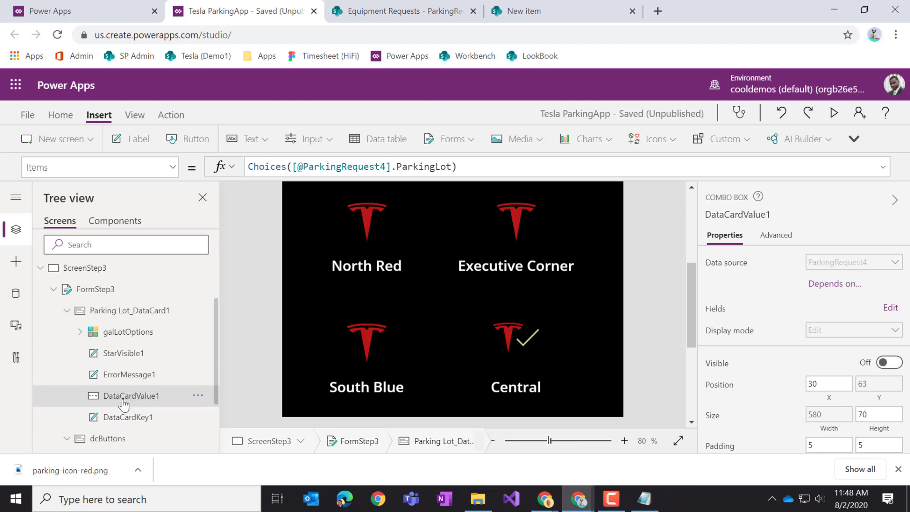
Replace the Update formula of Parking Lot_DataCard1 with galLotOptions.Selected.
{"action": "left_click", "coordinate": [133, 311]}
{"action": "left_click", "coordinate": [163, 172]}
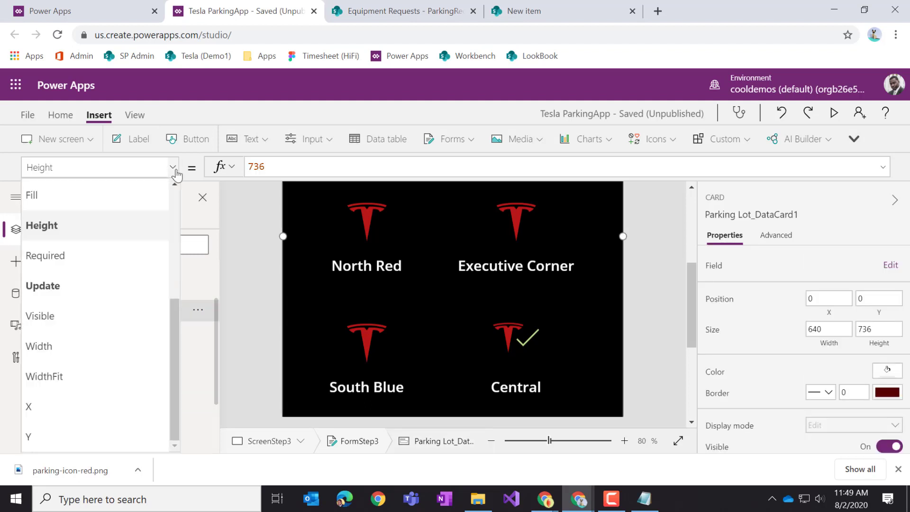
{"action": "left_click", "coordinate": [116, 289]}
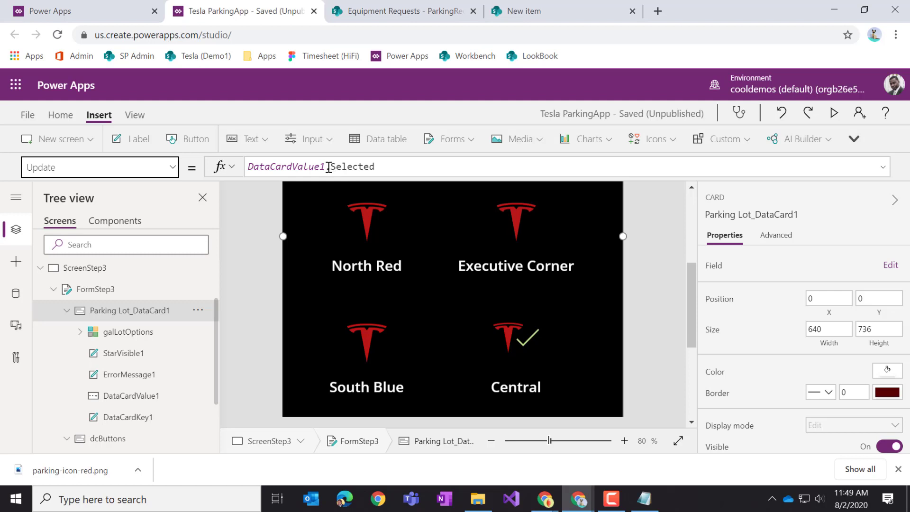
{"action": "left_click_drag", "start_coordinate": [379, 167], "coordinate": [359, 166]}
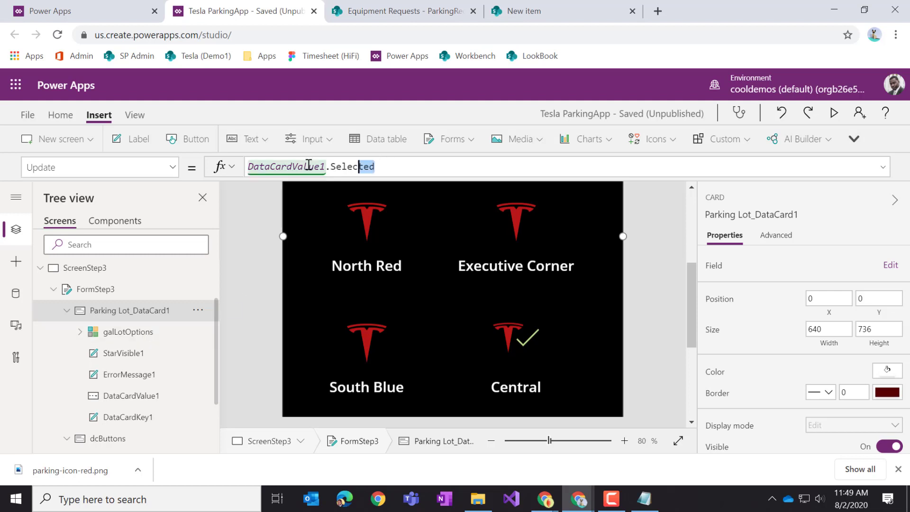
{"action": "key", "text": "BackSpace"}
{"action": "key", "text": "BackSpace"}
{"action": "key", "text": "BackSpace"}
{"action": "key", "text": "BackSpace"}
{"action": "key", "text": "BackSpace"}
{"action": "key", "text": "BackSpace"}
{"action": "key", "text": "BackSpace"}
{"action": "key", "text": "BackSpace"}
{"action": "key", "text": "BackSpace"}
{"action": "key", "text": "BackSpace"}
{"action": "key", "text": "BackSpace"}
{"action": "key", "text": "BackSpace"}
{"action": "key", "text": "BackSpace"}
{"action": "key", "text": "BackSpace"}
{"action": "key", "text": "BackSpace"}
{"action": "key", "text": "BackSpace"}
{"action": "key", "text": "BackSpace"}
{"action": "key", "text": "BackSpace"}
{"action": "key", "text": "BackSpace"}
{"action": "key", "text": "BackSpace"}
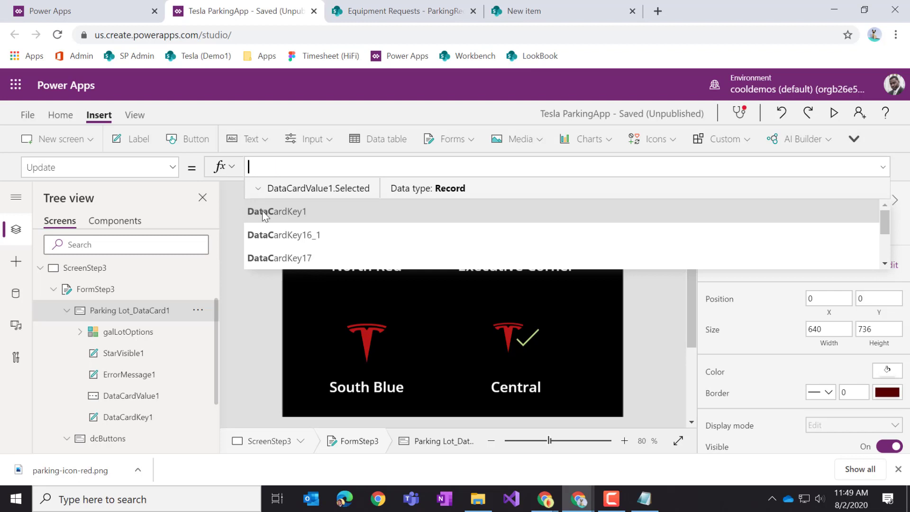
{"action": "type", "text": "gal"}
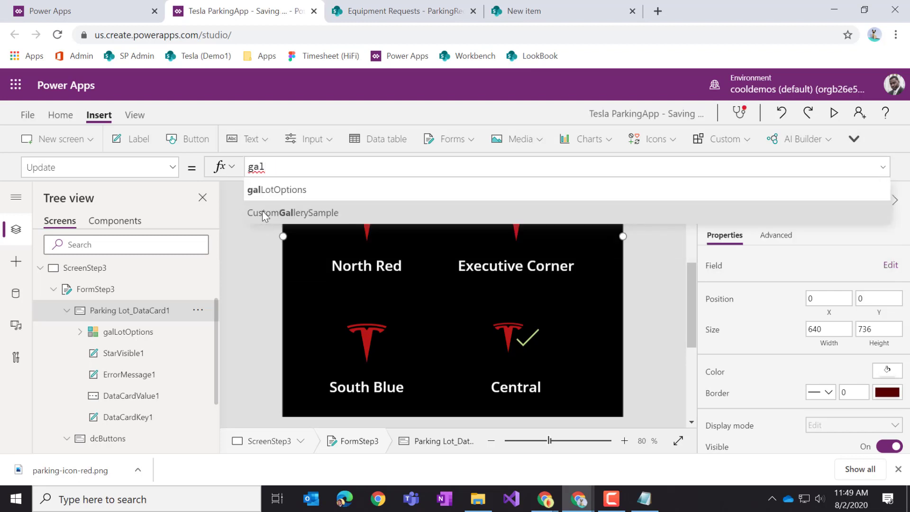
{"action": "type", "text": "LotOptions."}
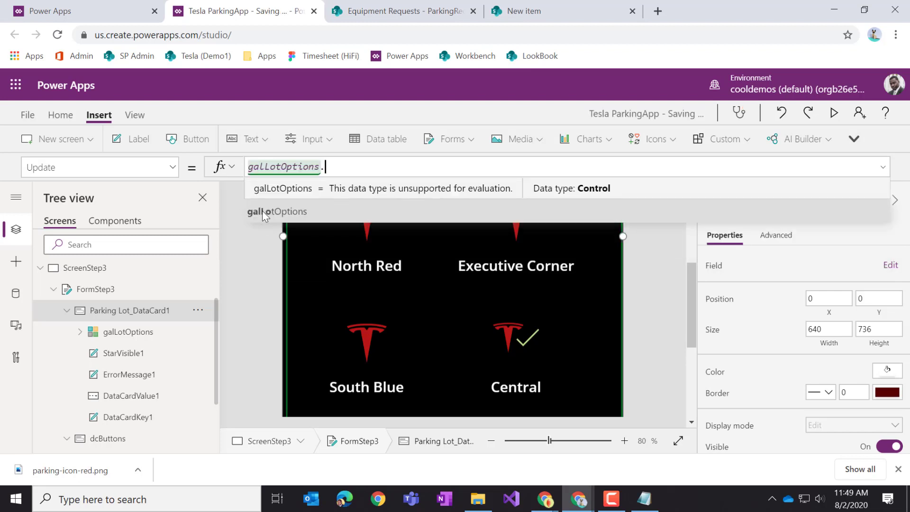
{"action": "type", "text": "Selected"}
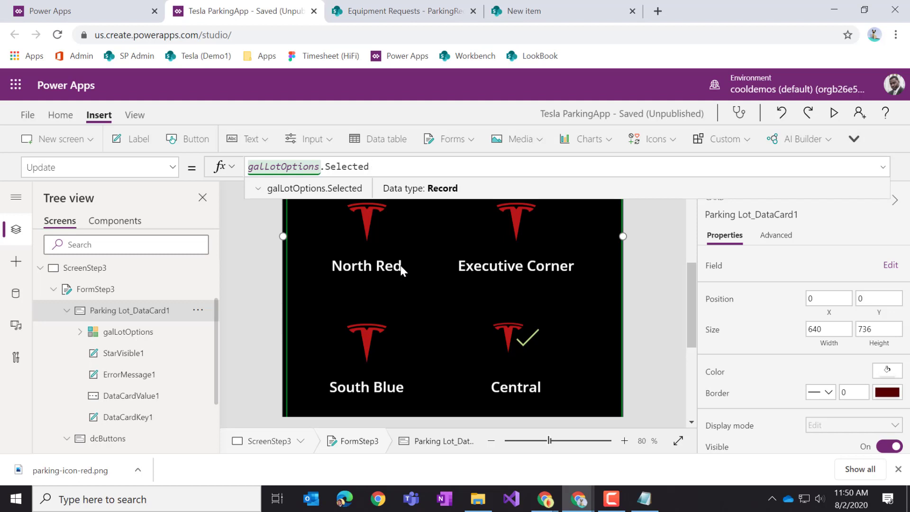
Copy the Parent.Default formula from the DefaultSelectedItems property of DataCardValue1.
{"action": "left_click", "coordinate": [142, 337]}
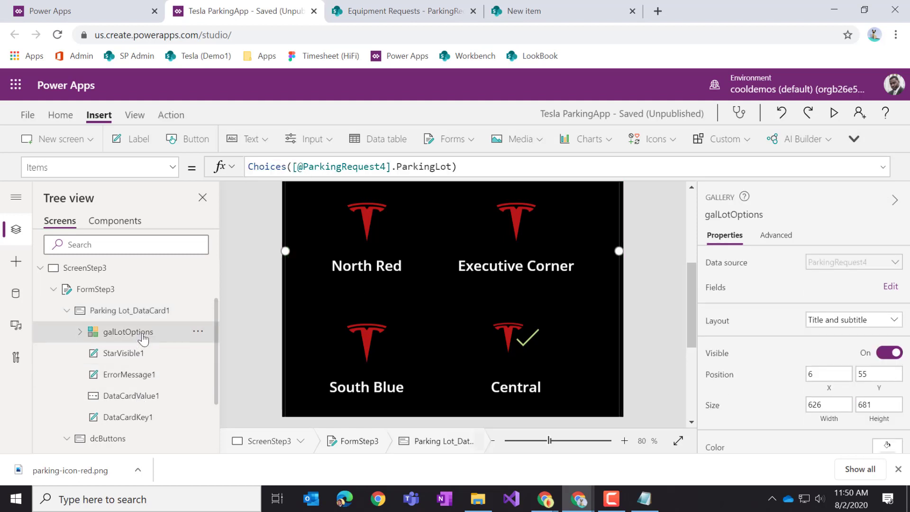
{"action": "left_click", "coordinate": [132, 401]}
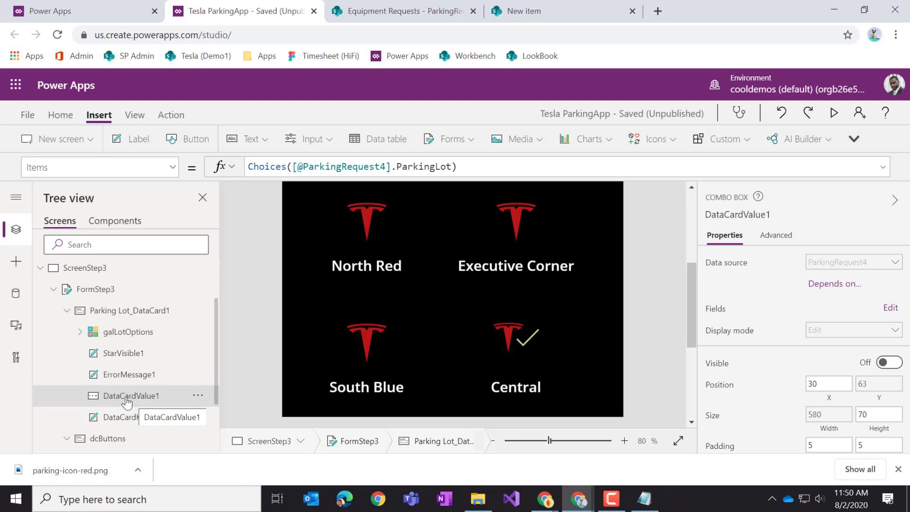
{"action": "left_click", "coordinate": [172, 166]}
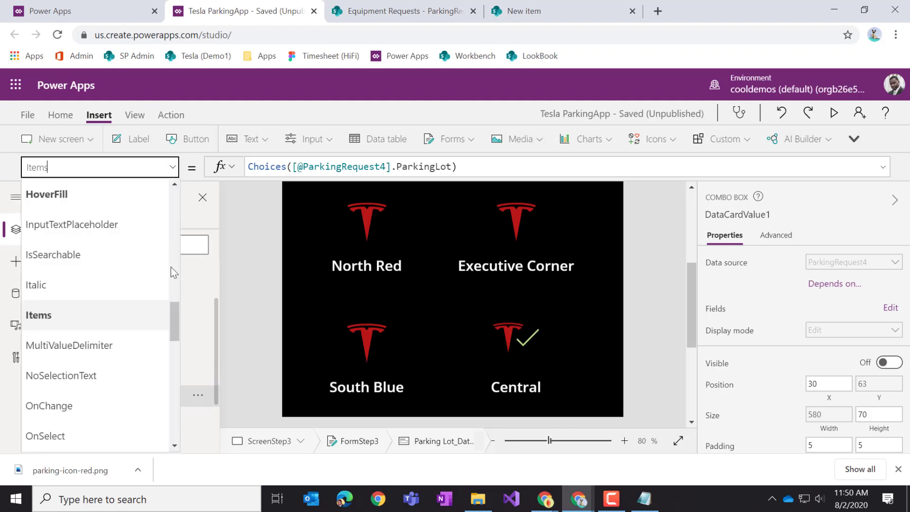
{"action": "left_click_drag", "start_coordinate": [175, 327], "coordinate": [189, 254]}
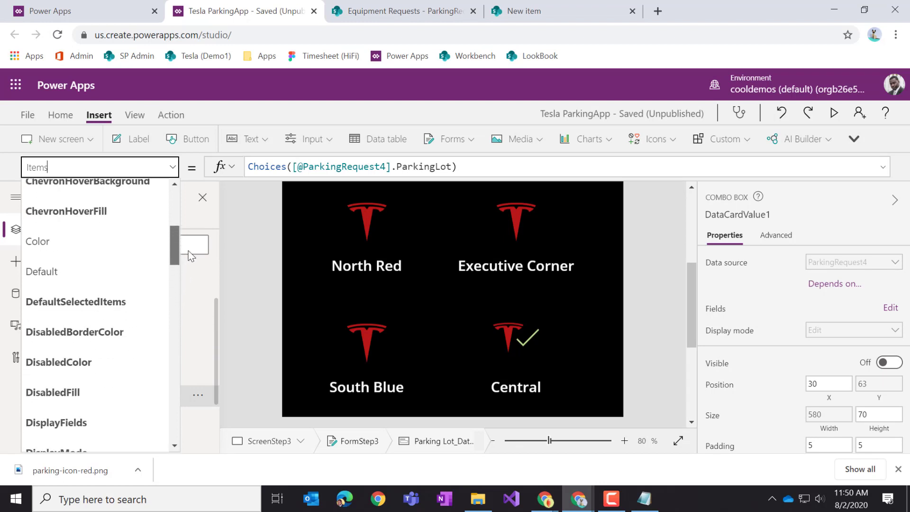
{"action": "left_click", "coordinate": [113, 303]}
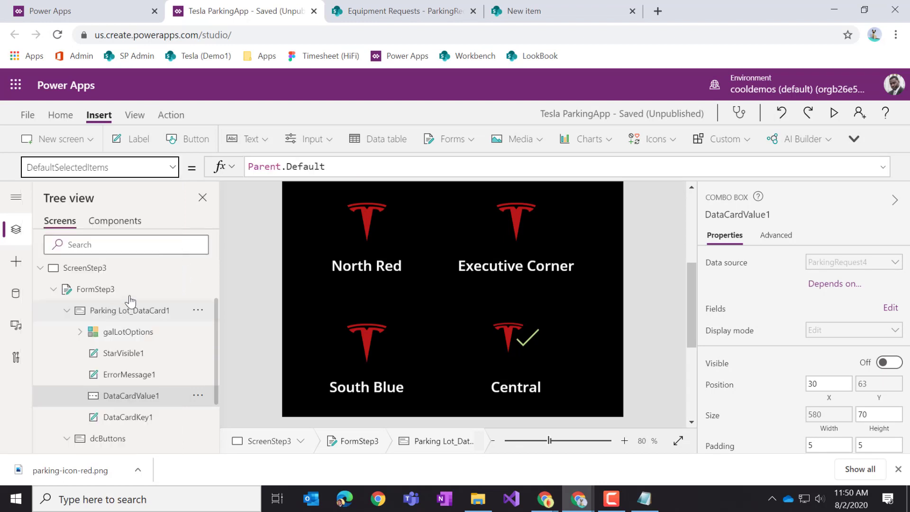
{"action": "left_click_drag", "start_coordinate": [348, 167], "coordinate": [244, 169]}
{"action": "key", "text": "ctrl+c"}
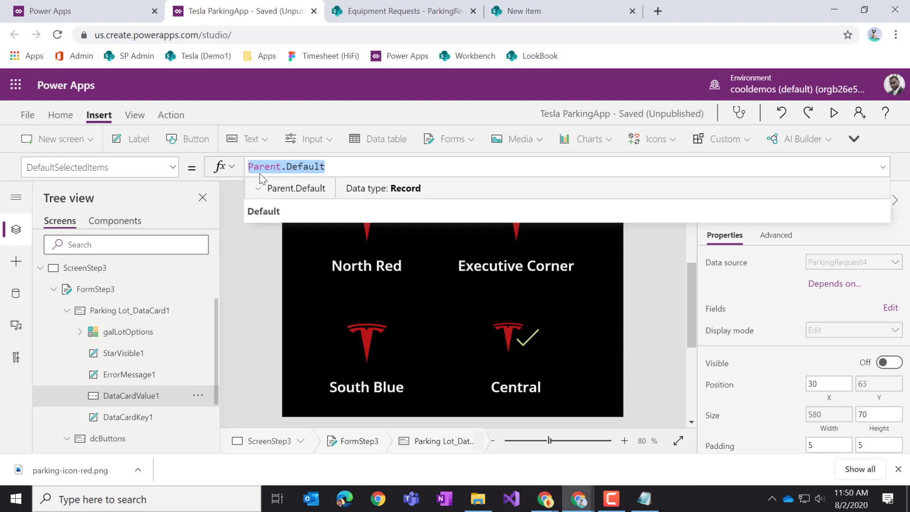
Paste Parent.Default into the Default property of the galLotOptions gallery.
{"action": "left_click", "coordinate": [126, 337]}
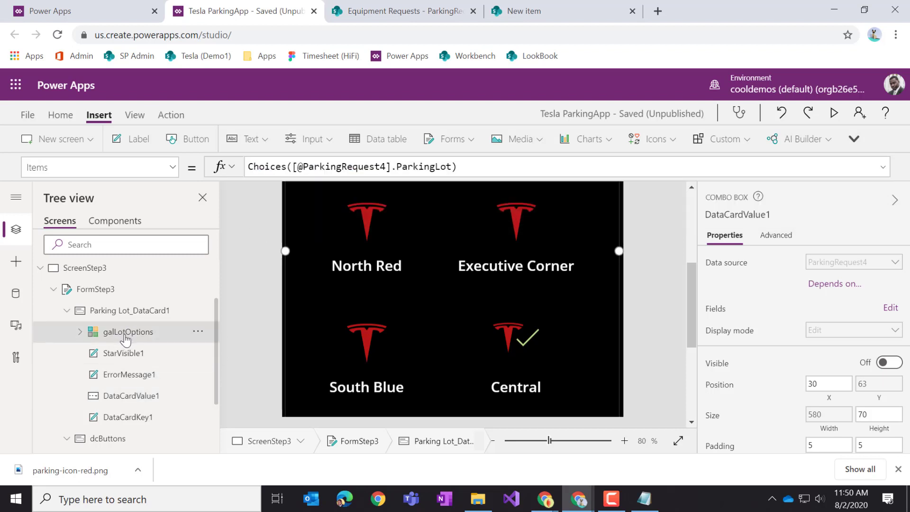
{"action": "left_click", "coordinate": [178, 170]}
{"action": "left_click_drag", "start_coordinate": [172, 294], "coordinate": [158, 234]}
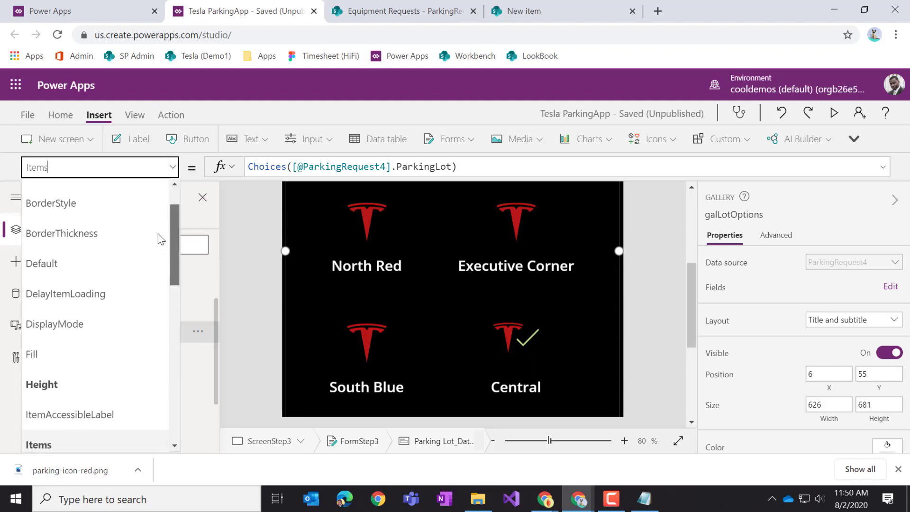
{"action": "scroll", "coordinate": [158, 234], "scroll_direction": "up", "scroll_amount": 1}
{"action": "left_click", "coordinate": [109, 291]}
{"action": "left_click", "coordinate": [283, 166]}
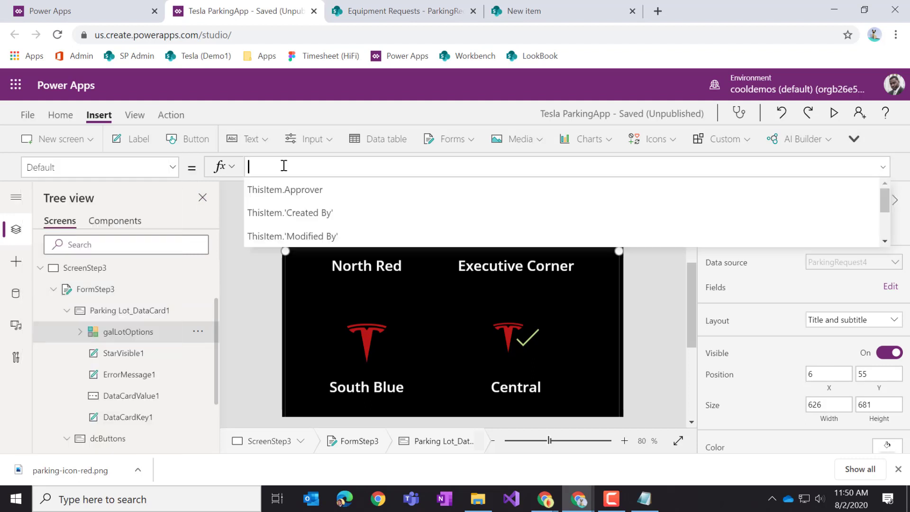
{"action": "key", "text": "ctrl+v"}
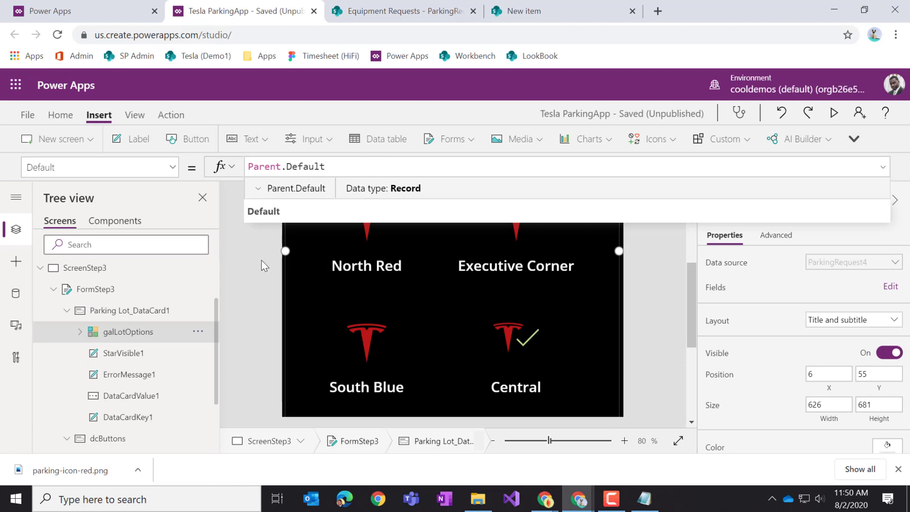
{"action": "left_click", "coordinate": [262, 261]}
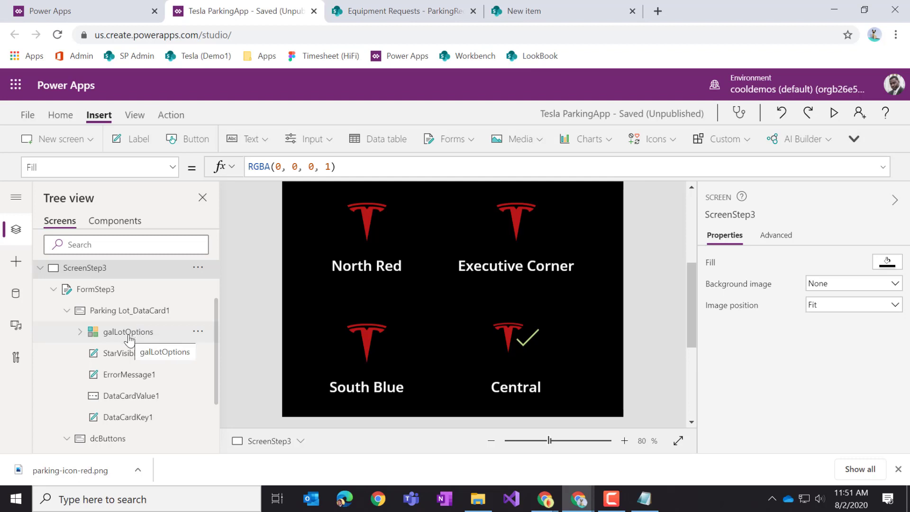
Review the Update formula of Parking Lot_DataCard1, the ErrorMessage1 label and the Default formula of galLotOptions.
{"action": "left_click", "coordinate": [107, 317]}
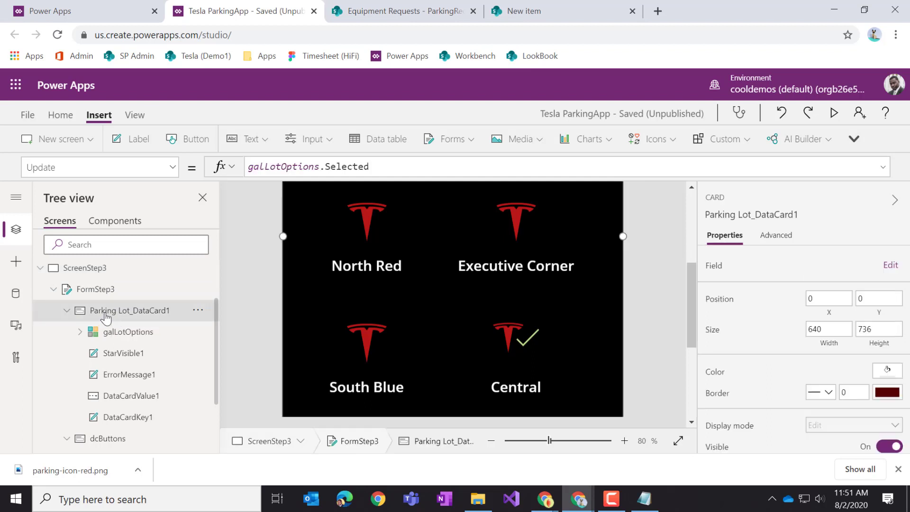
{"action": "left_click", "coordinate": [133, 375]}
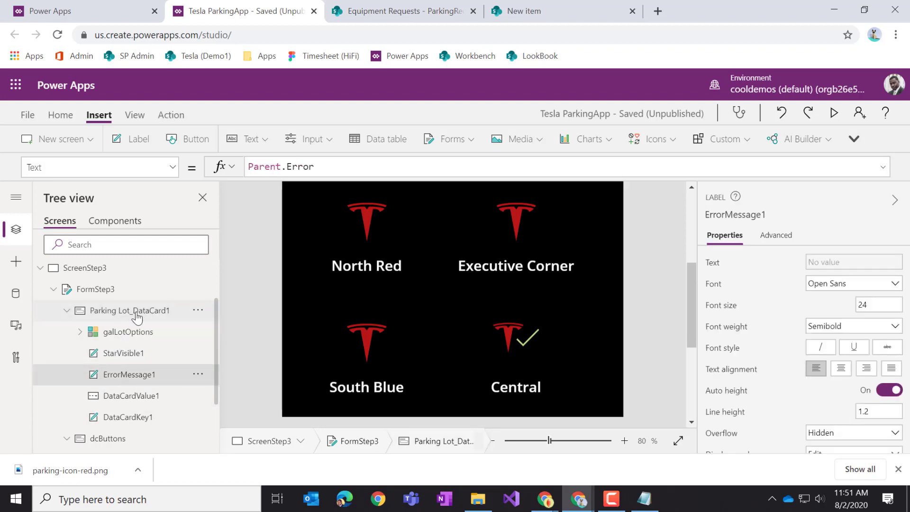
{"action": "left_click", "coordinate": [137, 315]}
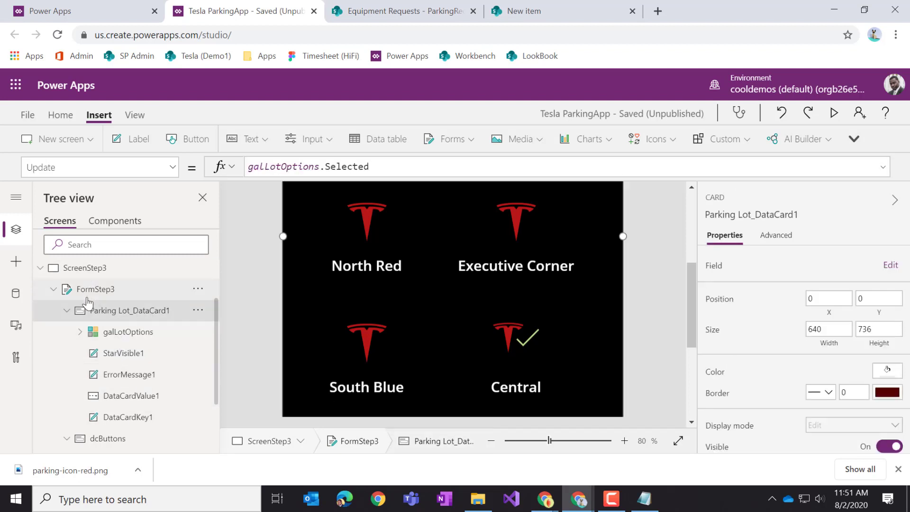
{"action": "left_click", "coordinate": [97, 268]}
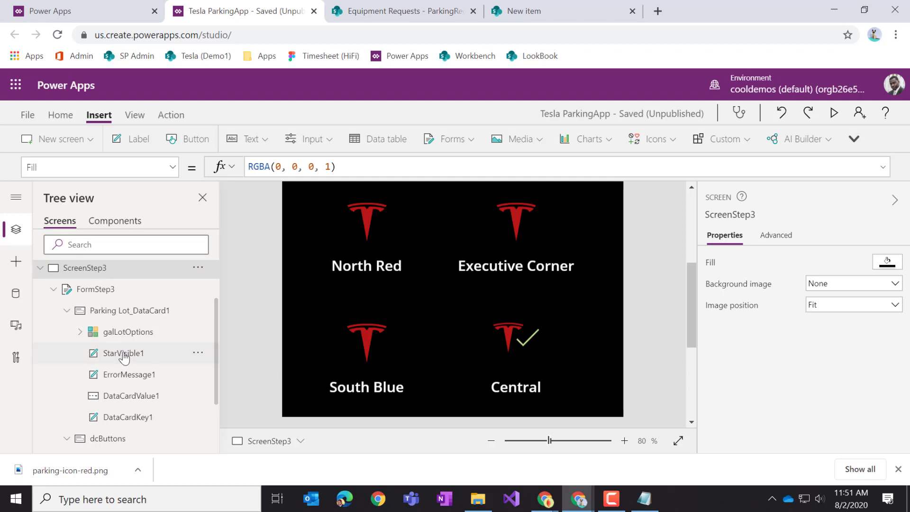
{"action": "left_click", "coordinate": [129, 333]}
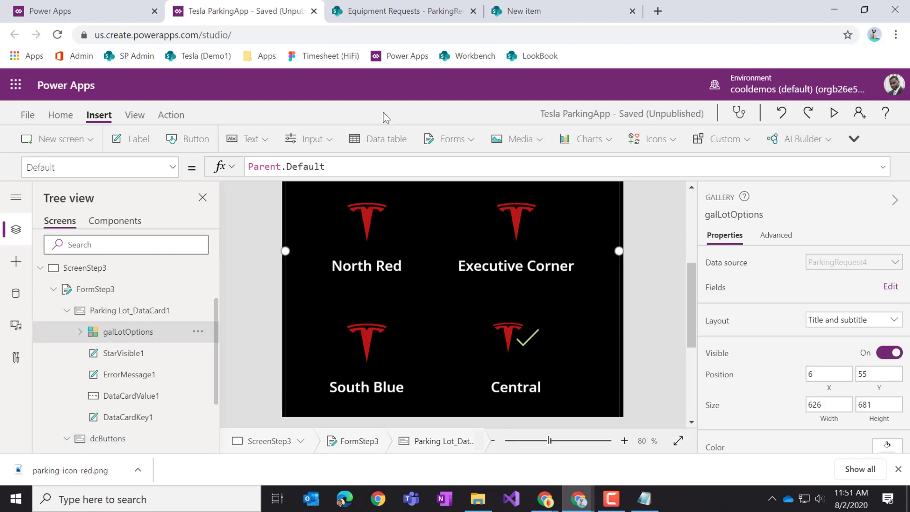
Switch to the SharePoint ParkingRequest form and advance past the parking lot page to examine its special needs picker.
{"action": "left_click", "coordinate": [402, 10]}
{"action": "scroll", "coordinate": [773, 346], "scroll_direction": "down", "scroll_amount": 3}
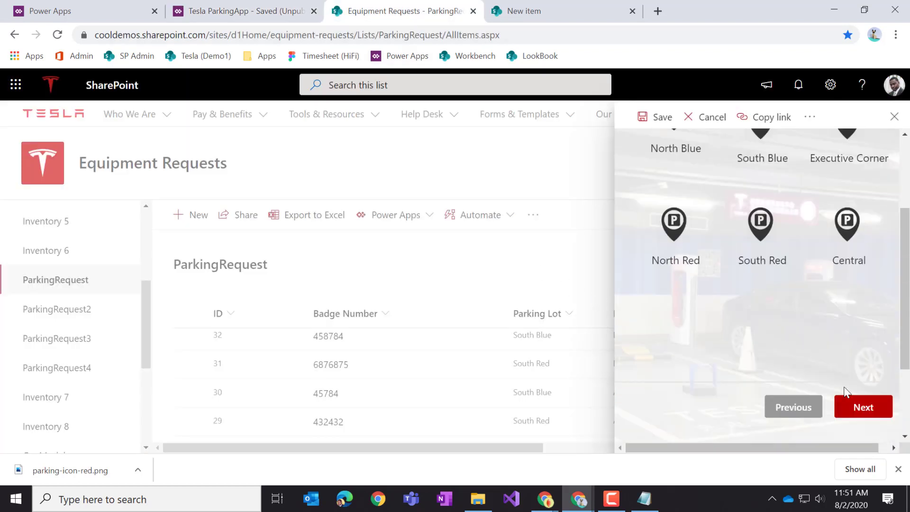
{"action": "left_click", "coordinate": [856, 398]}
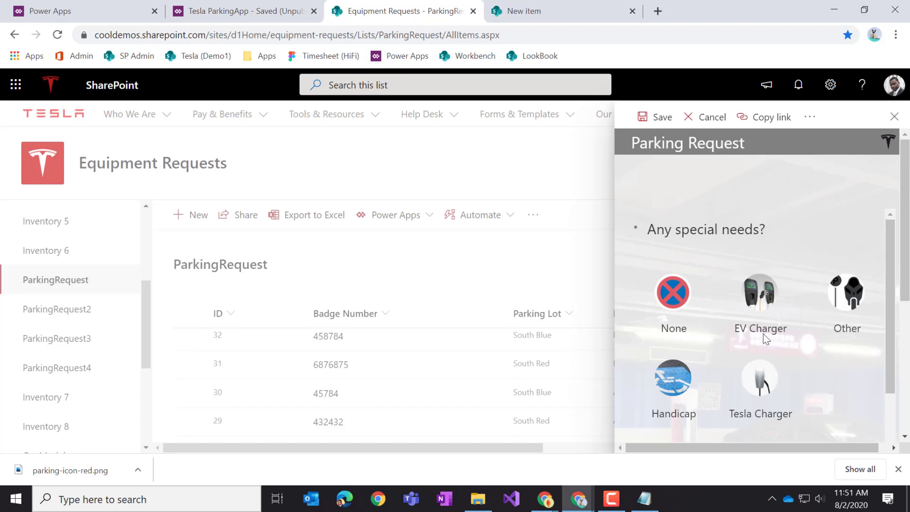
{"action": "left_click", "coordinate": [246, 10]}
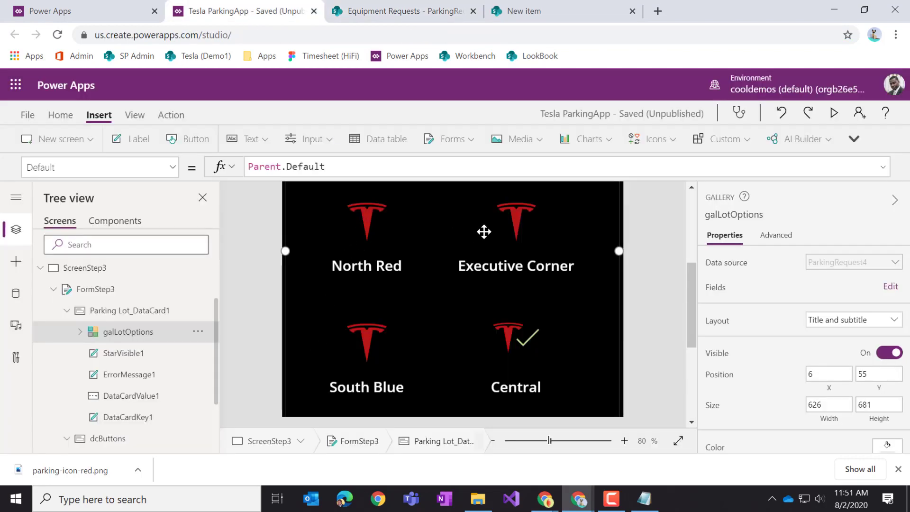
{"action": "left_click", "coordinate": [375, 10]}
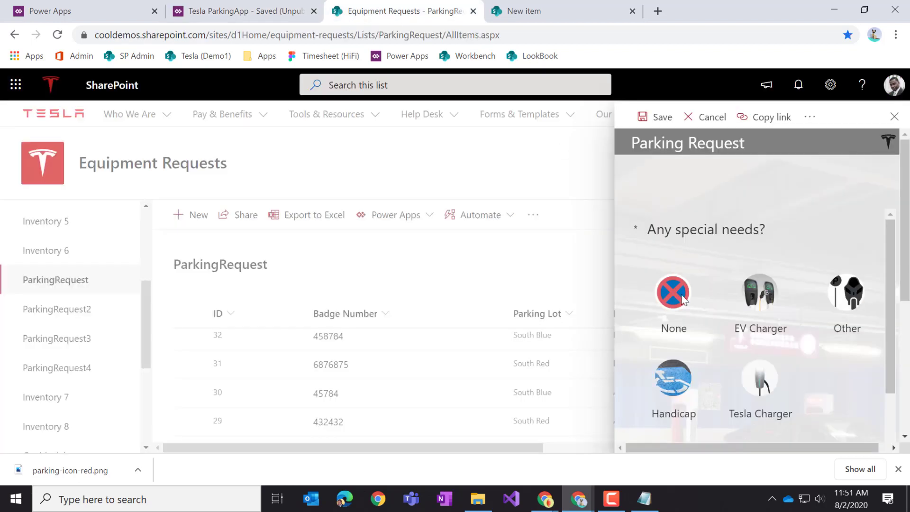